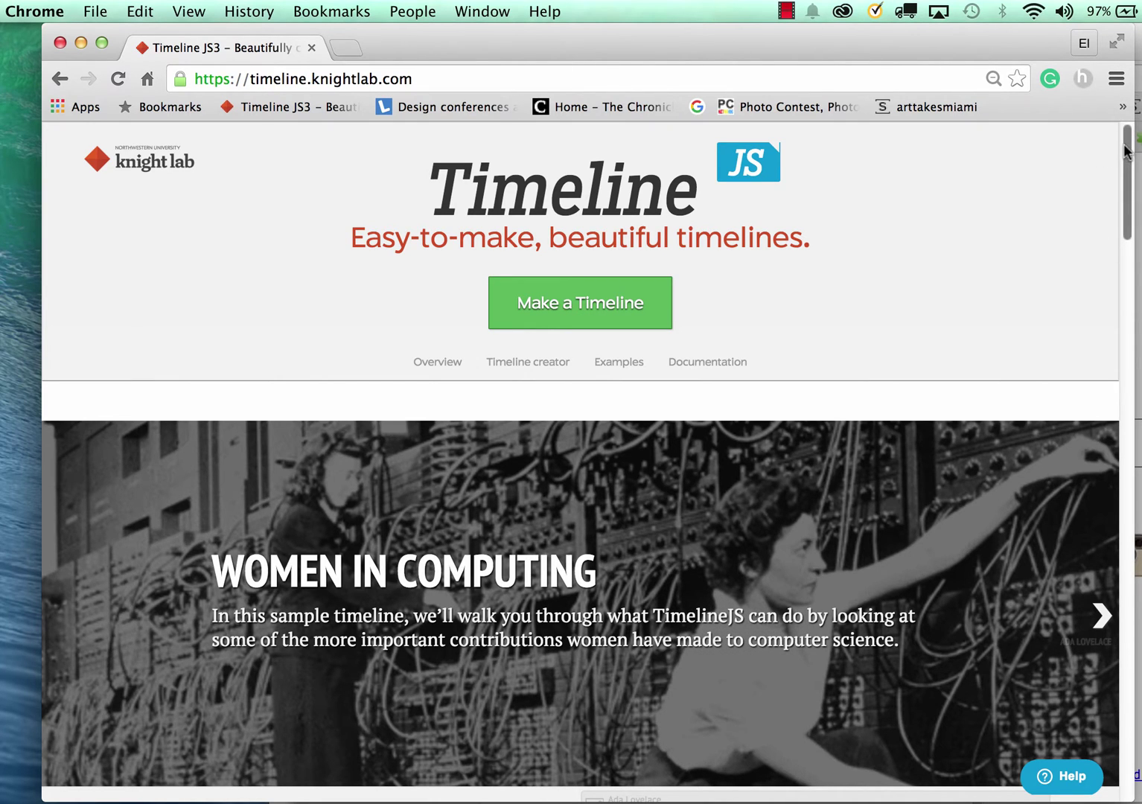
# Advance the sample timeline from Ada Lovelace through ENIAC, Edith Clarke and Rózsa Péter to Grace Hopper
pyautogui.moveTo(1126, 151); pyautogui.dragTo(1030, 308)
pyautogui.scroll(-7, 1011, 315)
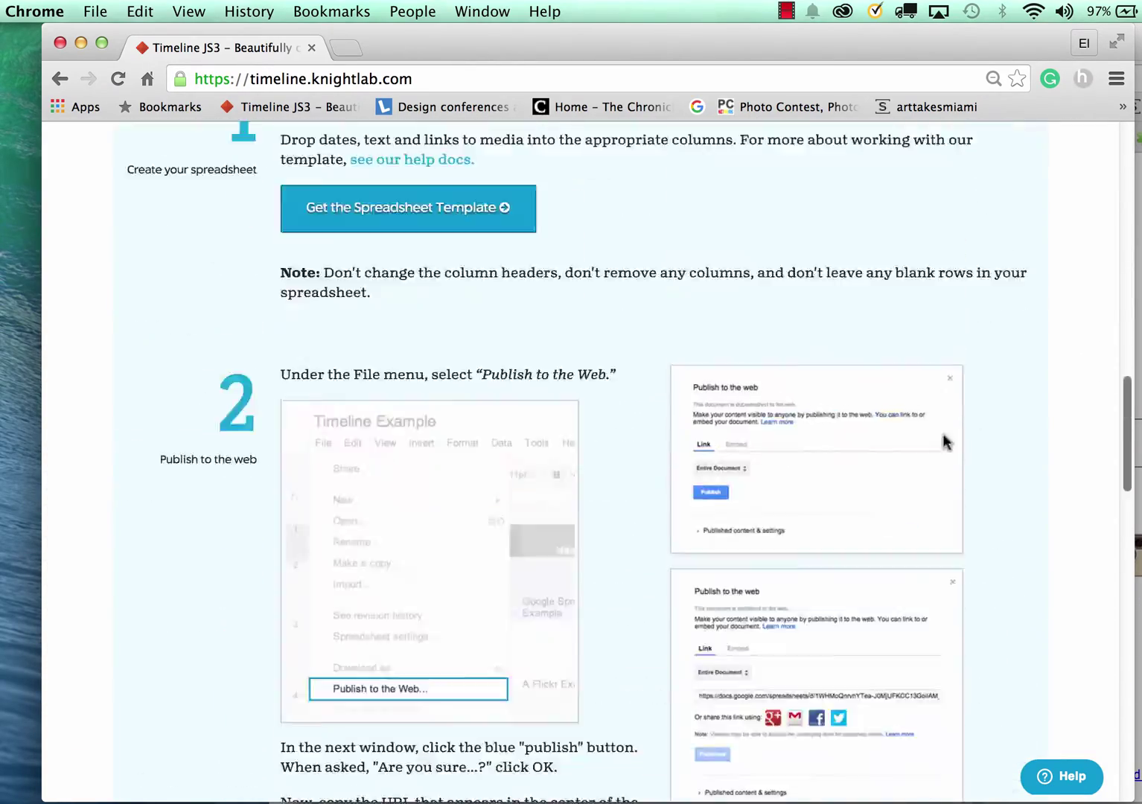
pyautogui.scroll(11, 944, 439)
pyautogui.scroll(-16, 1023, 263)
pyautogui.scroll(-6, 977, 498)
pyautogui.scroll(20, 854, 635)
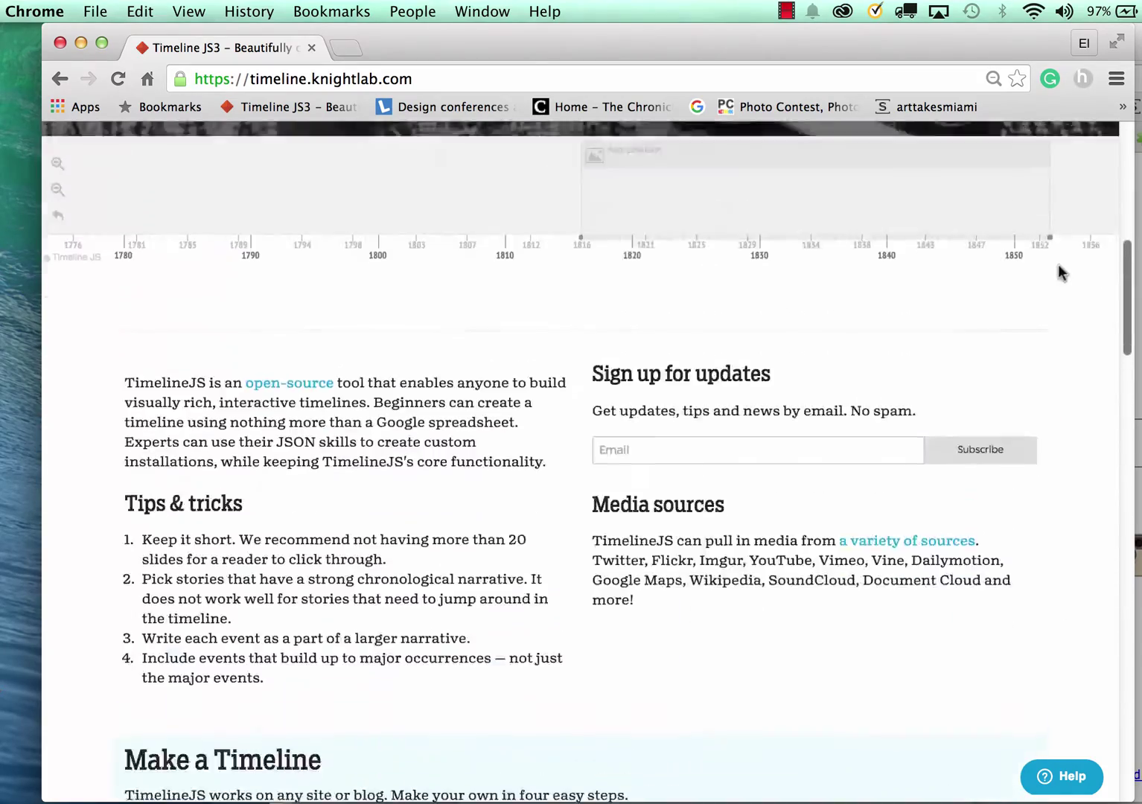
pyautogui.scroll(-3, 1095, 224)
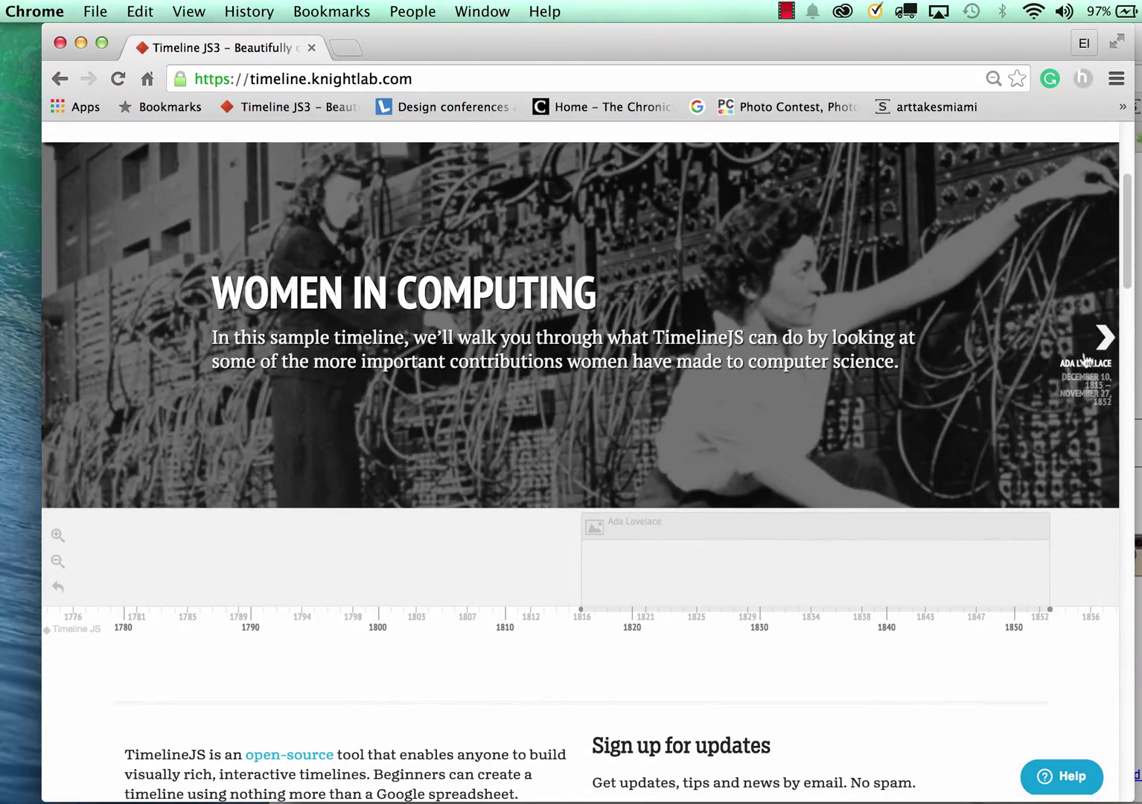
pyautogui.click(1093, 352)
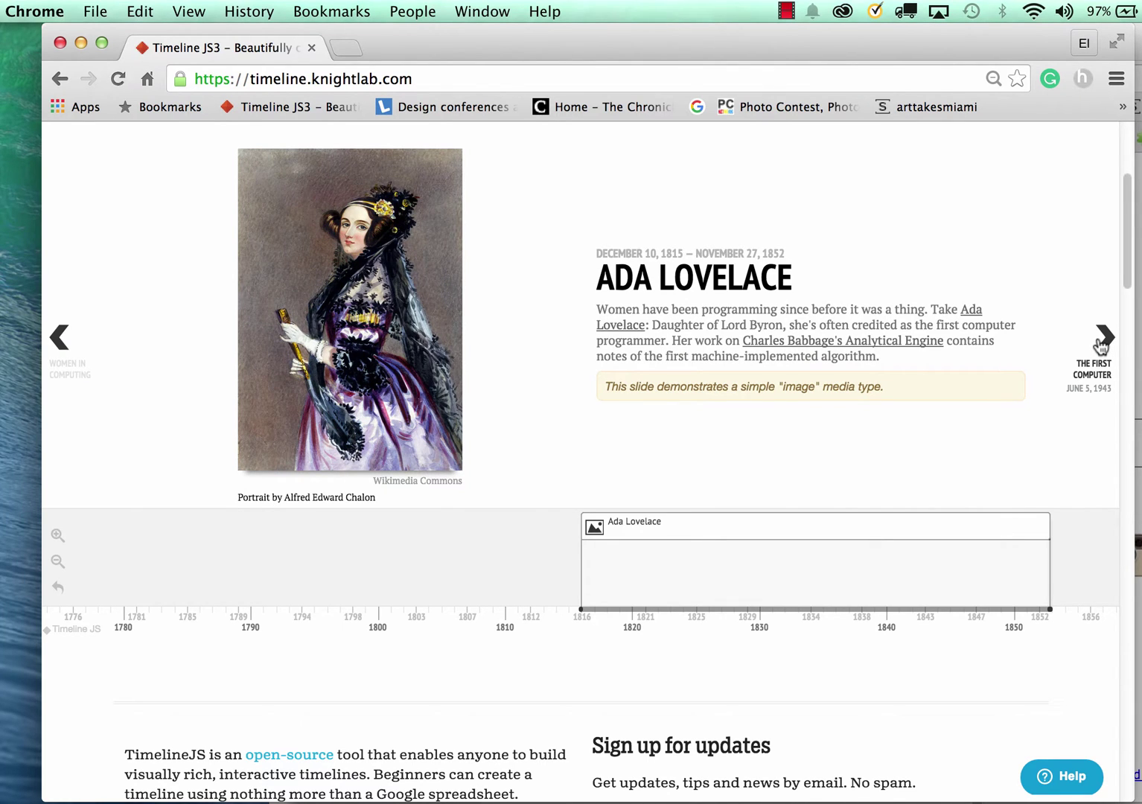
pyautogui.click(1101, 347)
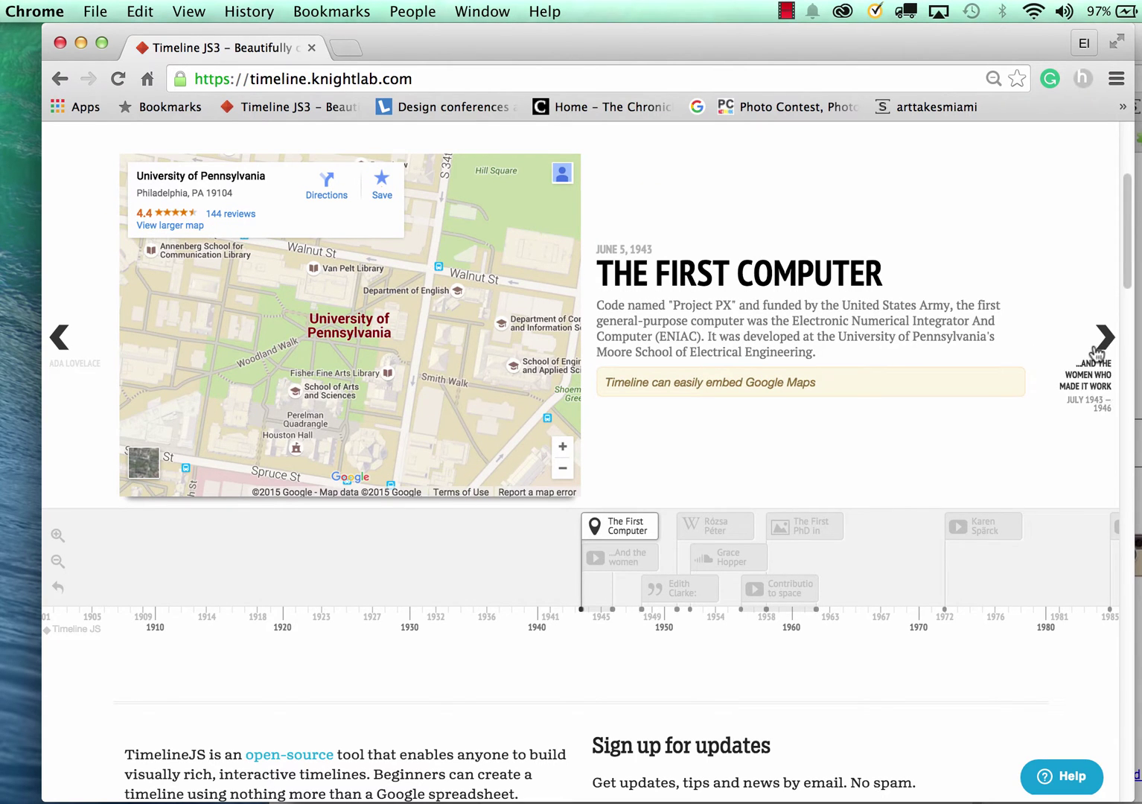
pyautogui.click(1098, 353)
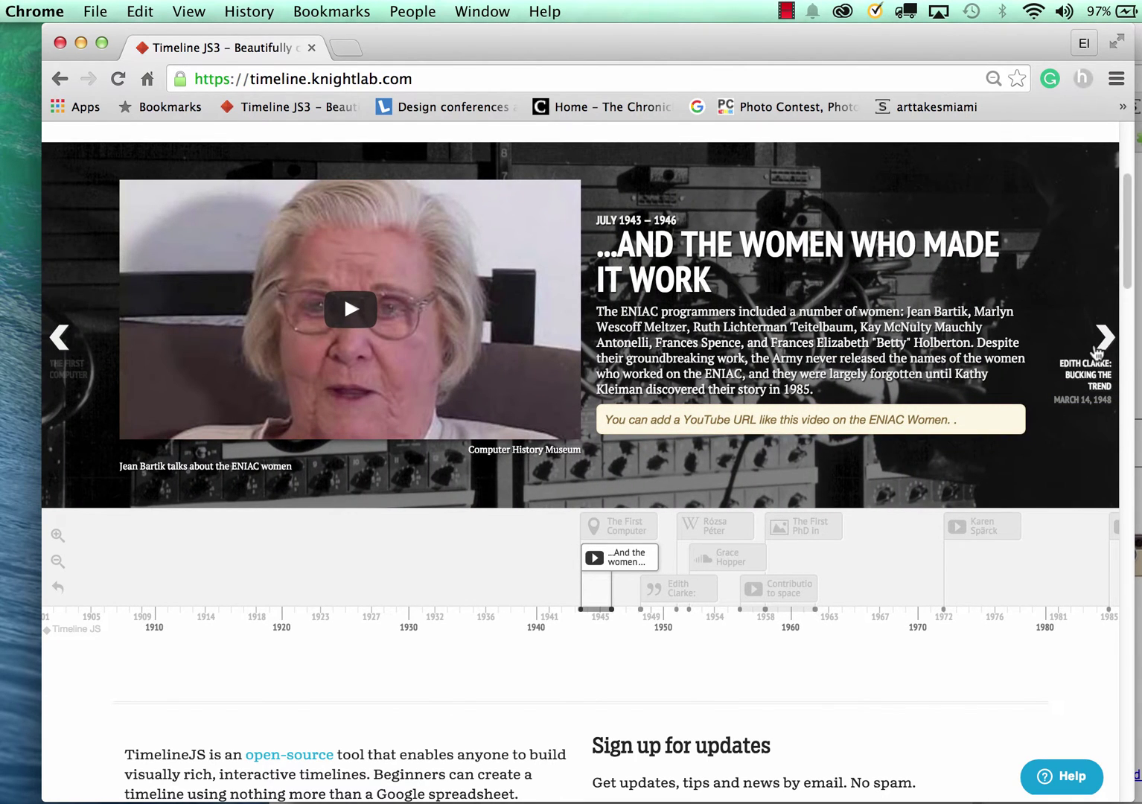
pyautogui.click(1098, 353)
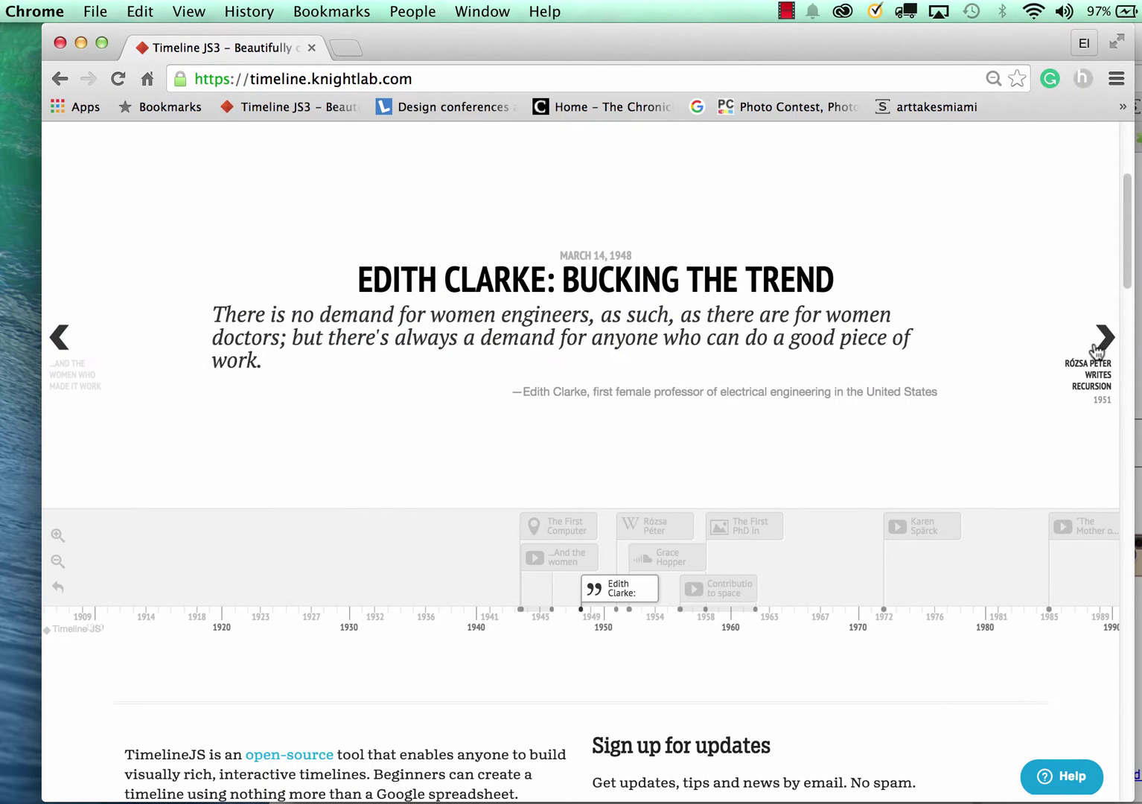
pyautogui.click(1098, 350)
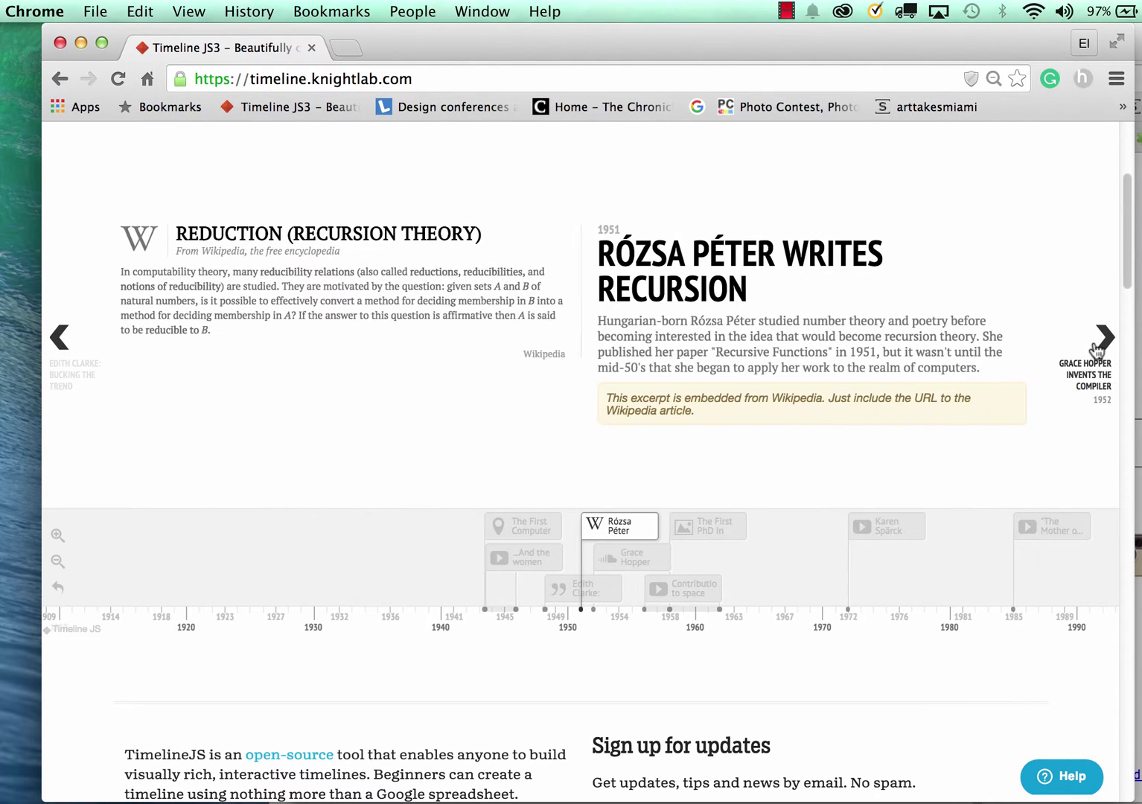
pyautogui.click(1098, 350)
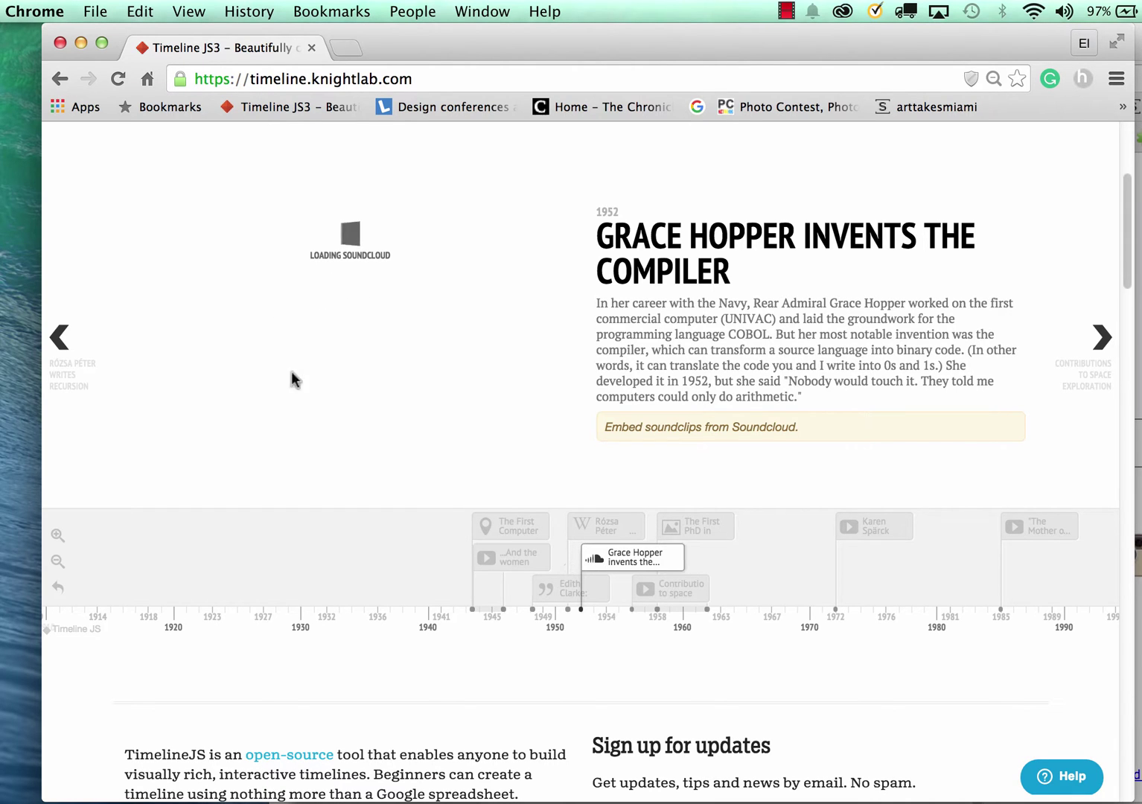
# Step back through Rózsa Péter and the ENIAC video to The First Computer map slide
pyautogui.click(58, 339)
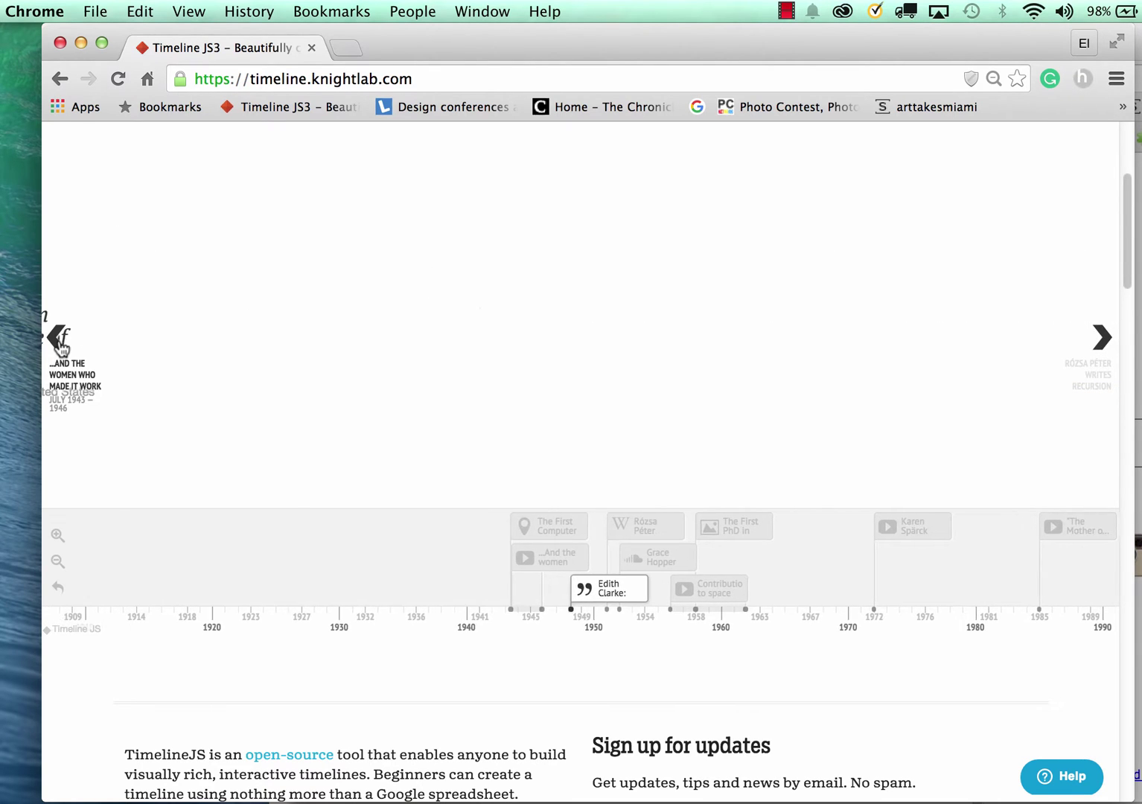
pyautogui.click(58, 340)
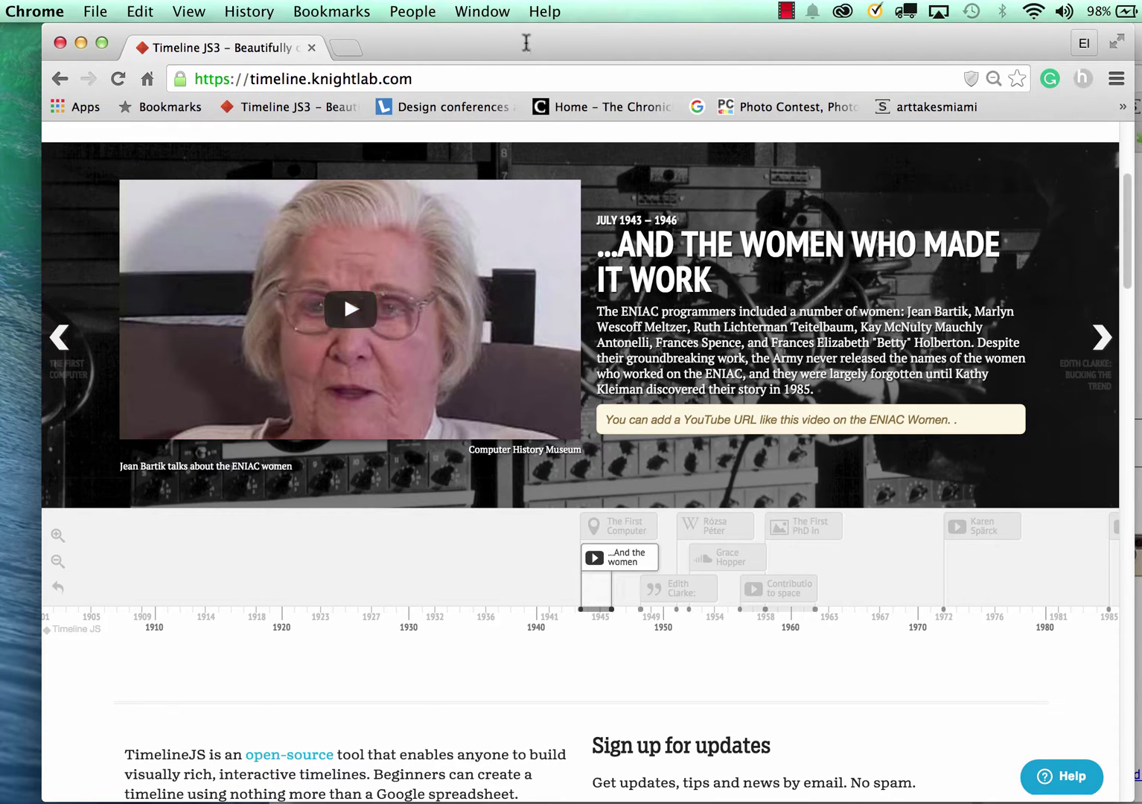
pyautogui.click(69, 378)
pyautogui.scroll(-15, 395, 555)
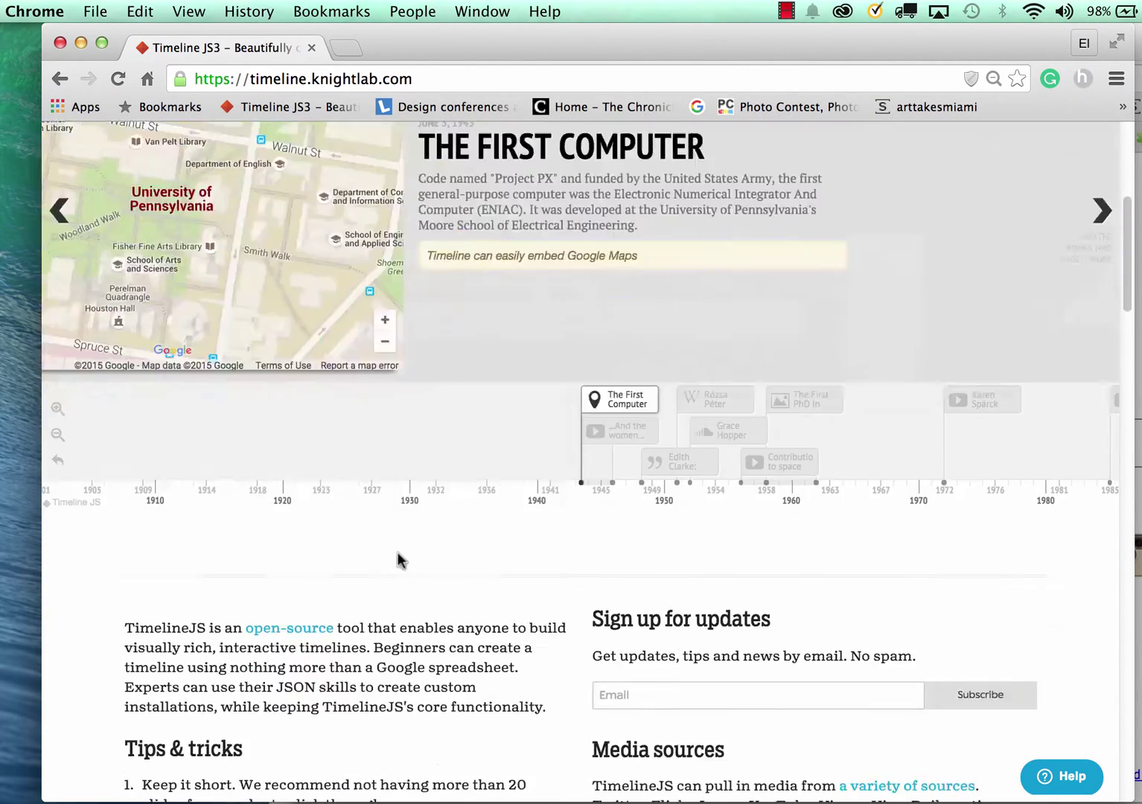
# Scroll down the Mandela timeline example and close the advertisement overlay covering it
pyautogui.scroll(-10, 398, 553)
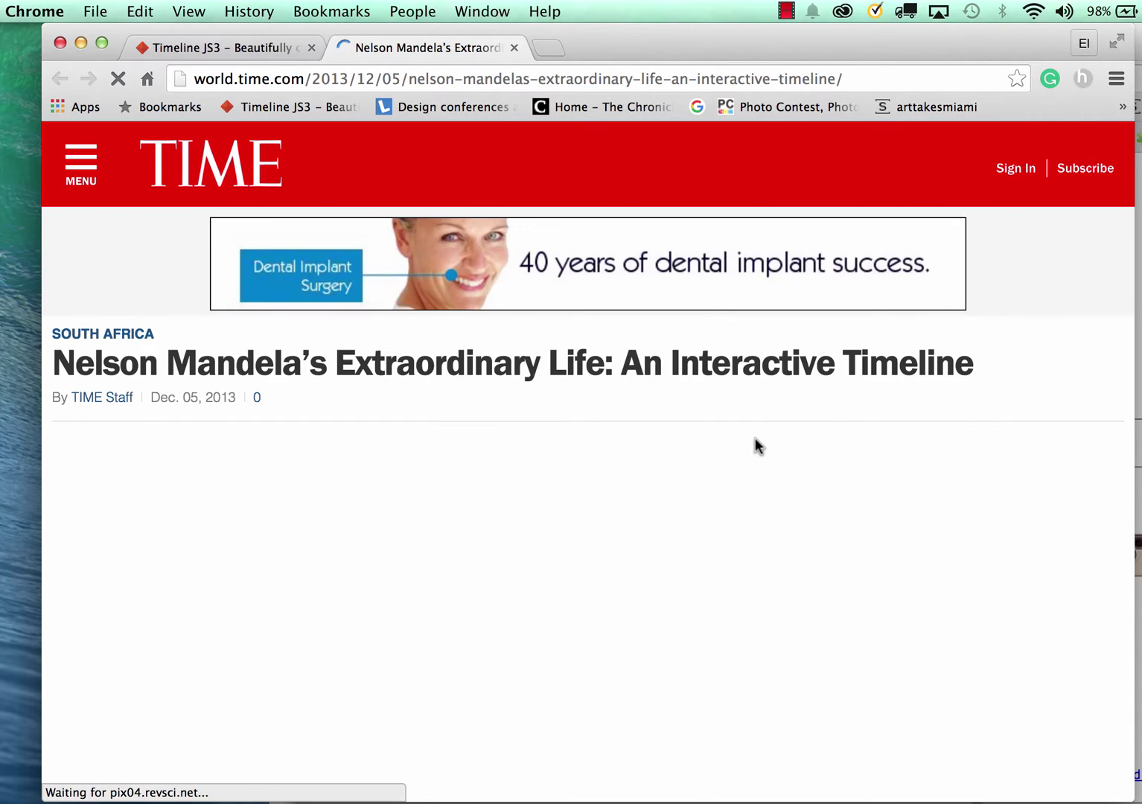
pyautogui.scroll(-5, 755, 445)
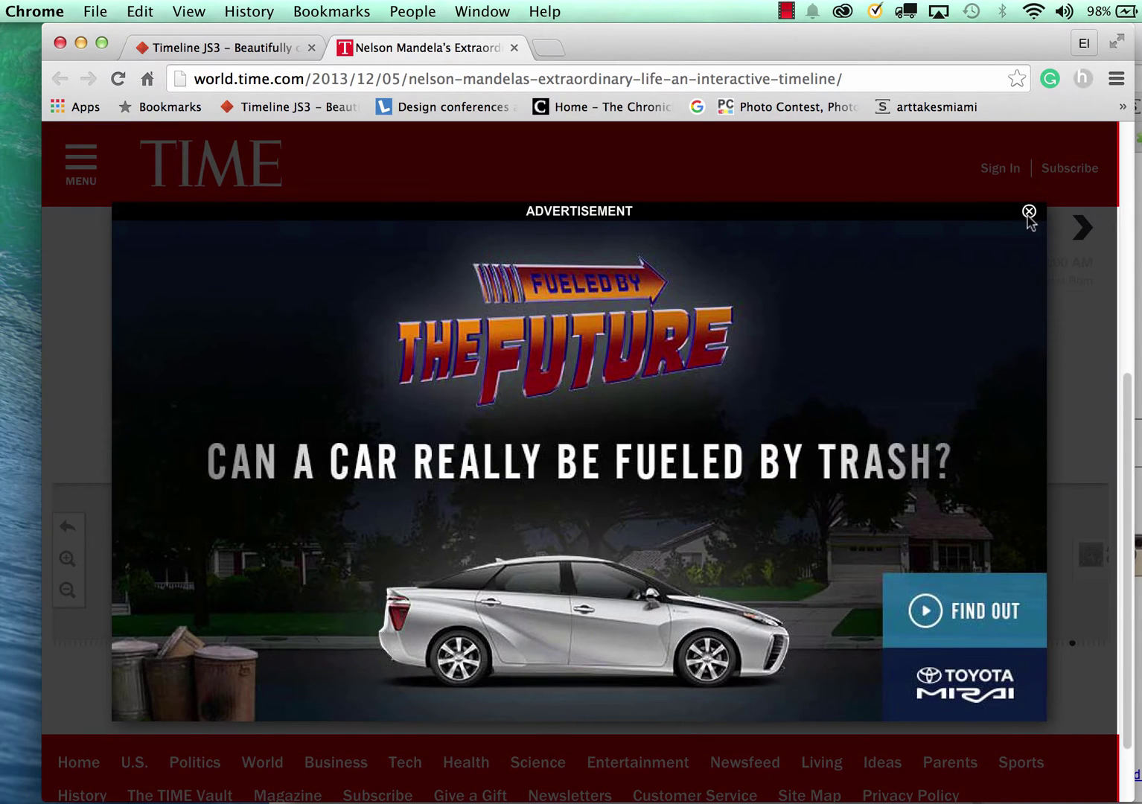
pyautogui.click(1030, 211)
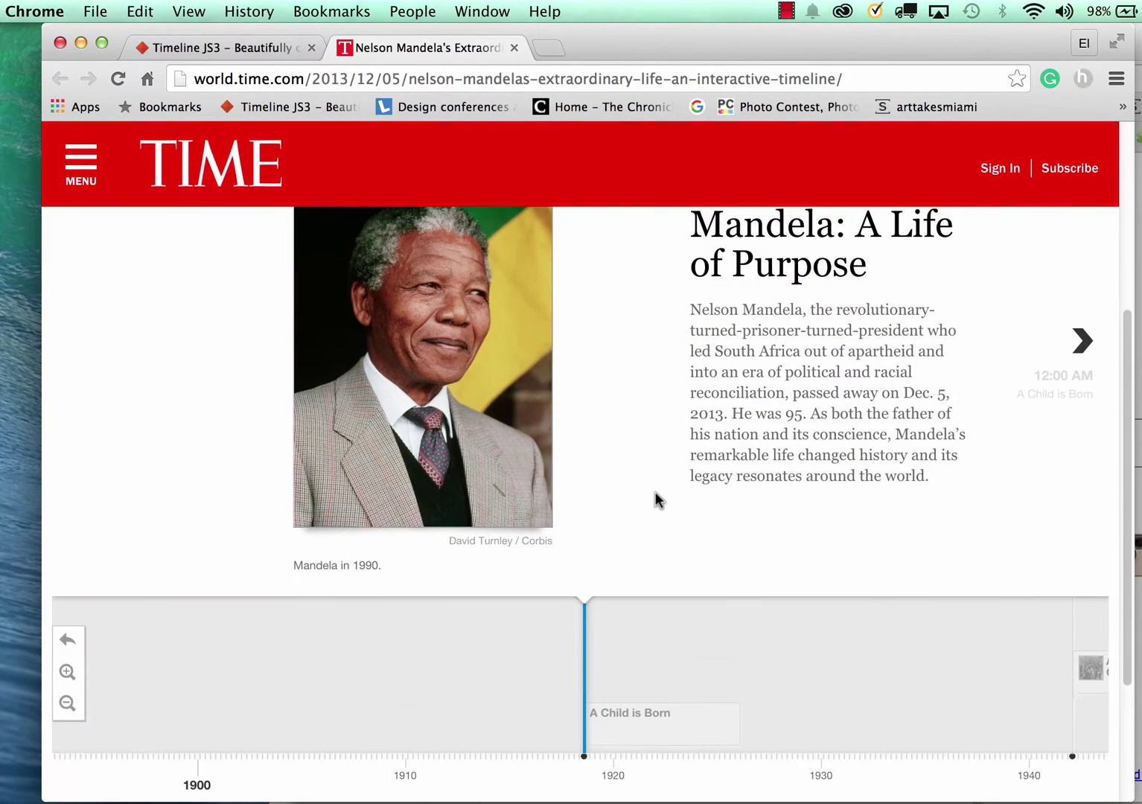
pyautogui.scroll(1, 655, 499)
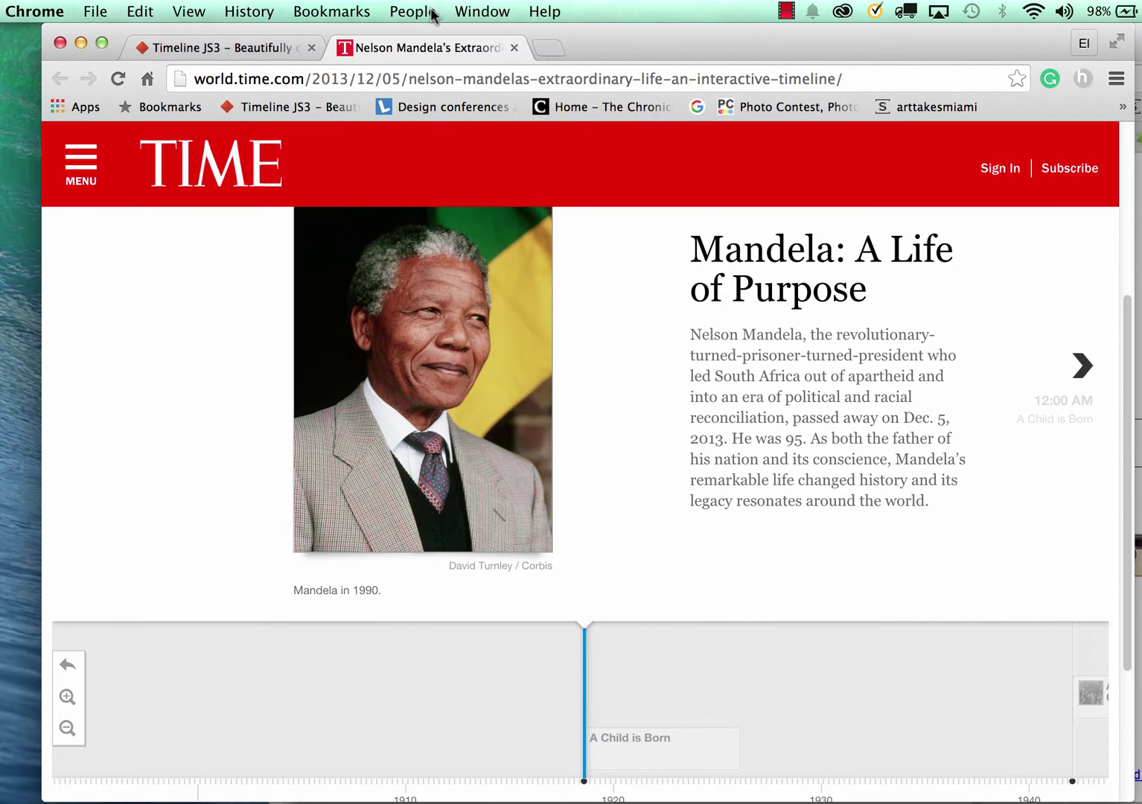
# Close the Nelson Mandela tab and scroll back to the top of the Timeline JS3 page
pyautogui.click(515, 48)
pyautogui.scroll(20, 548, 291)
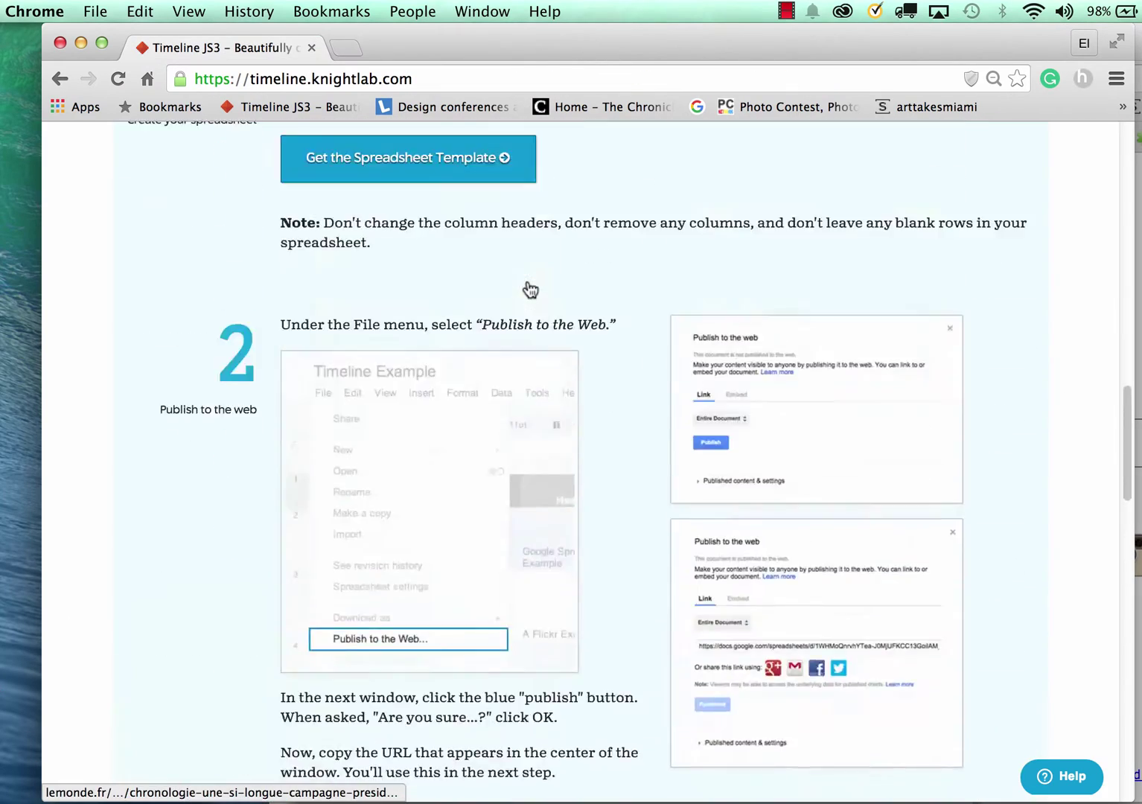
pyautogui.scroll(2, 528, 280)
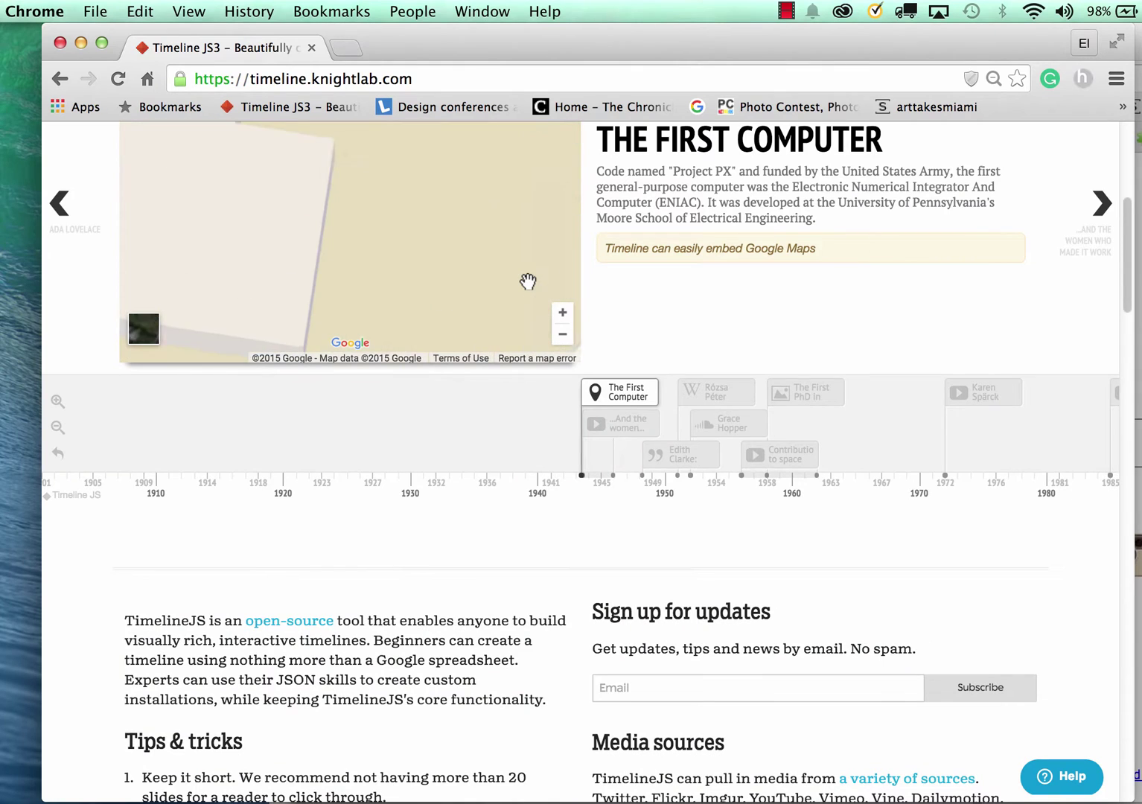
pyautogui.scroll(-5, 706, 486)
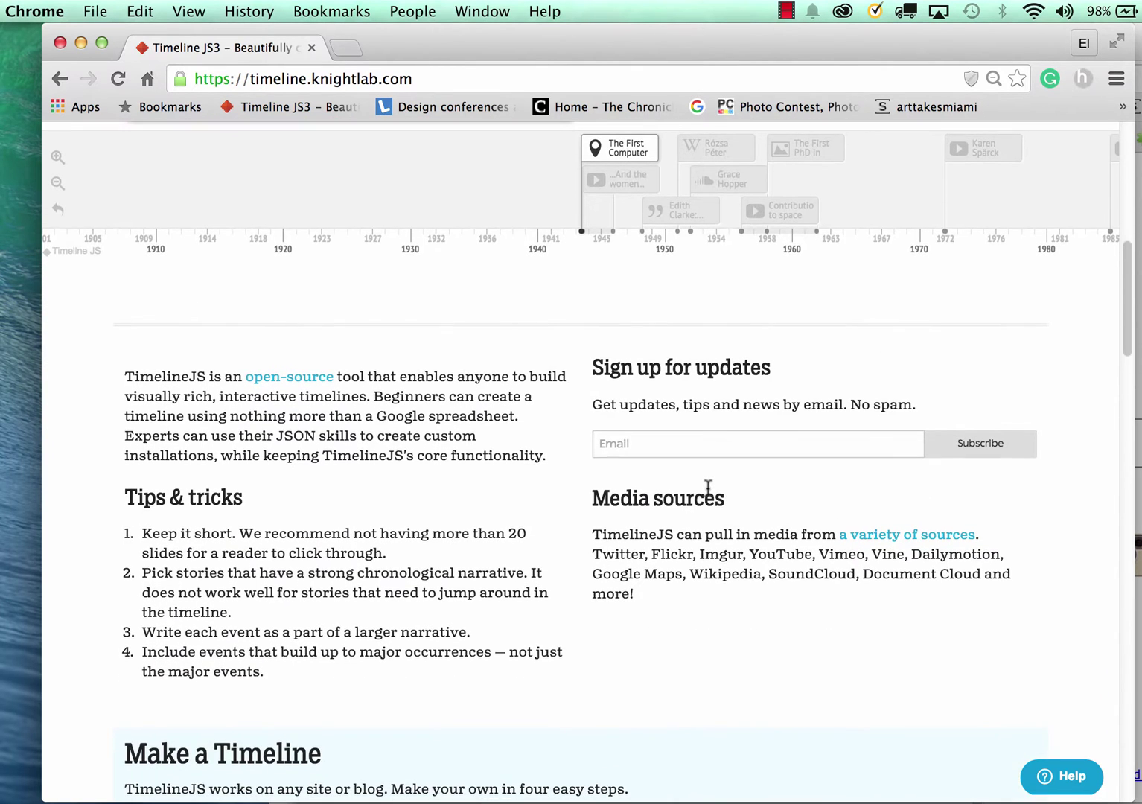
pyautogui.scroll(10, 708, 488)
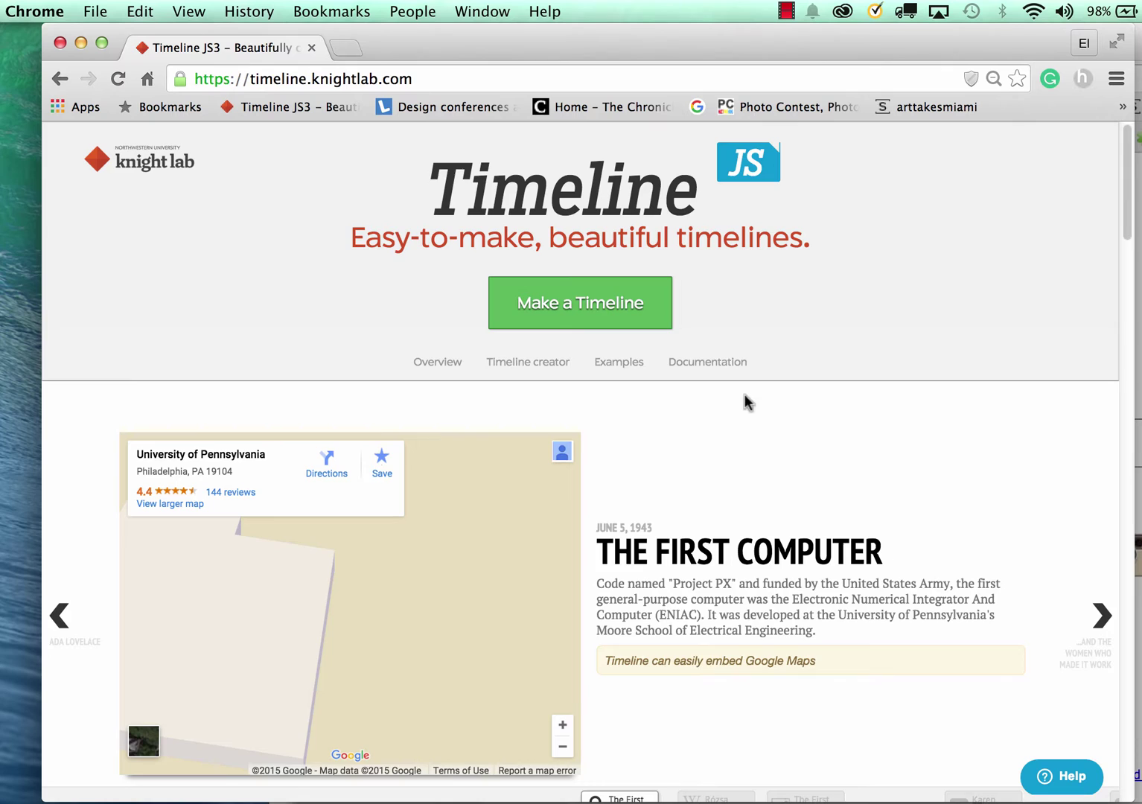
pyautogui.scroll(1, 744, 394)
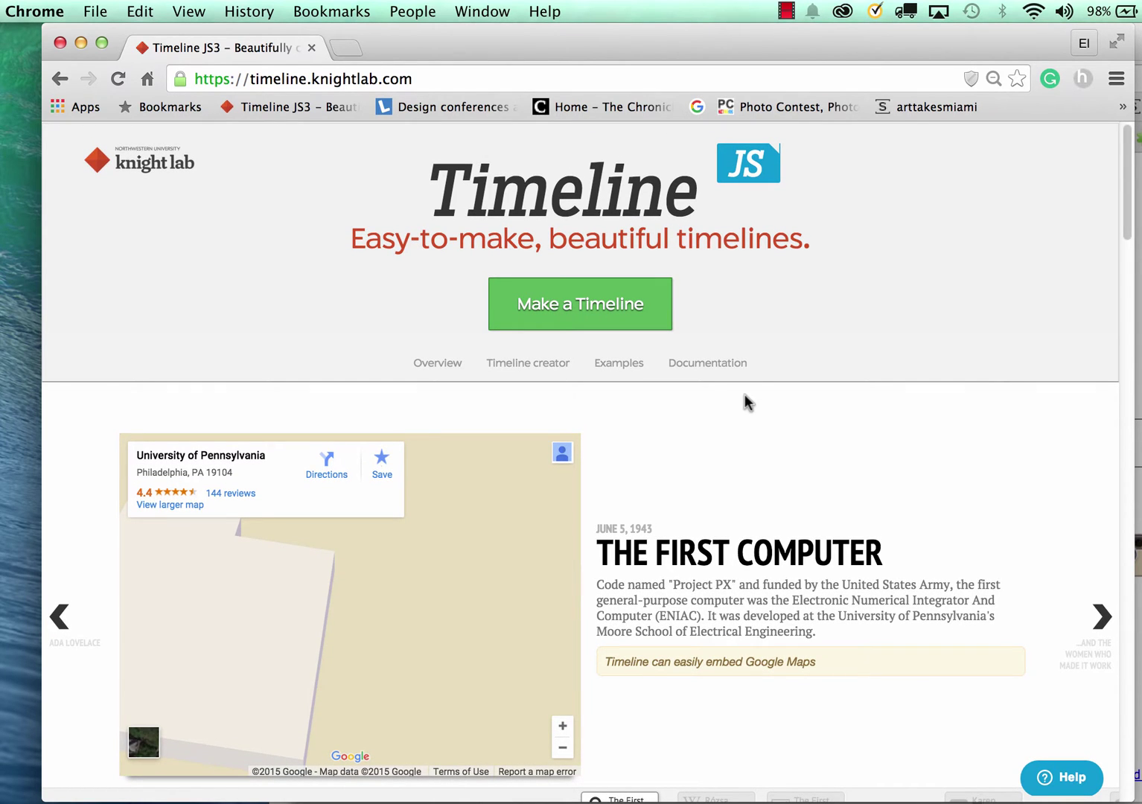
pyautogui.scroll(-1, 744, 395)
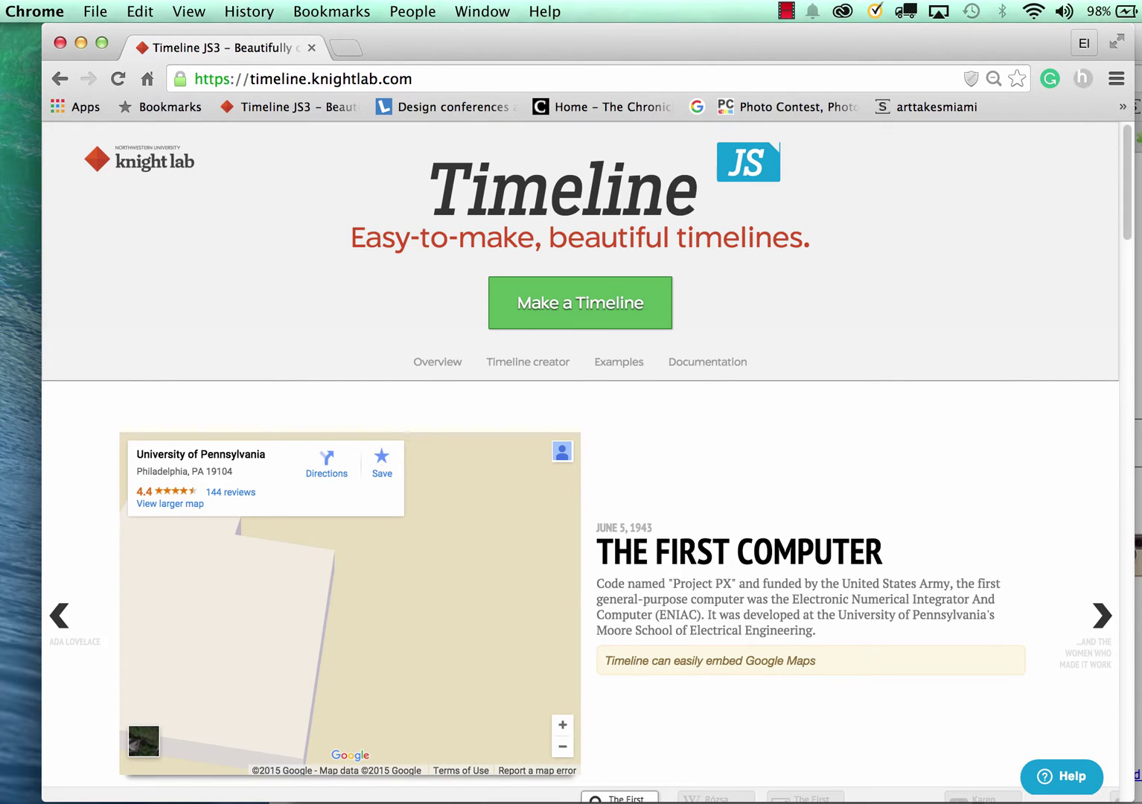
# Make your own copy of the official TimelineJS3 spreadsheet template
pyautogui.click(576, 317)
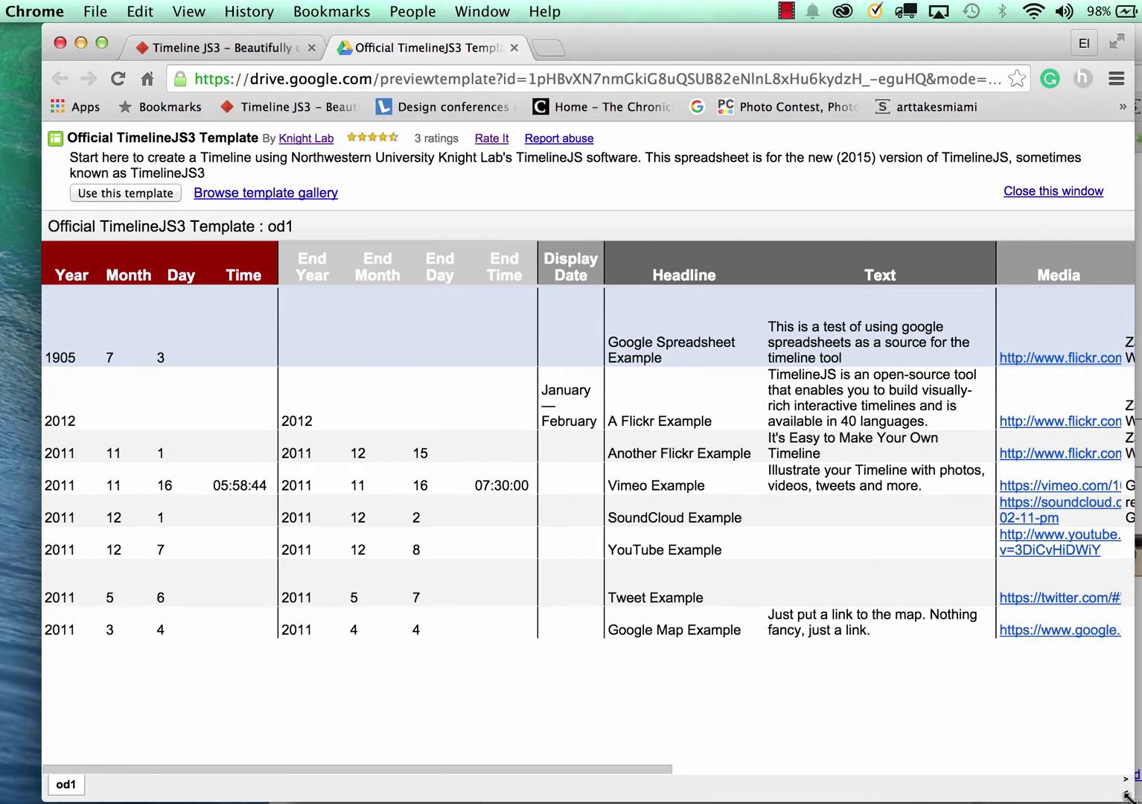
pyautogui.moveTo(1128, 796); pyautogui.dragTo(1121, 789)
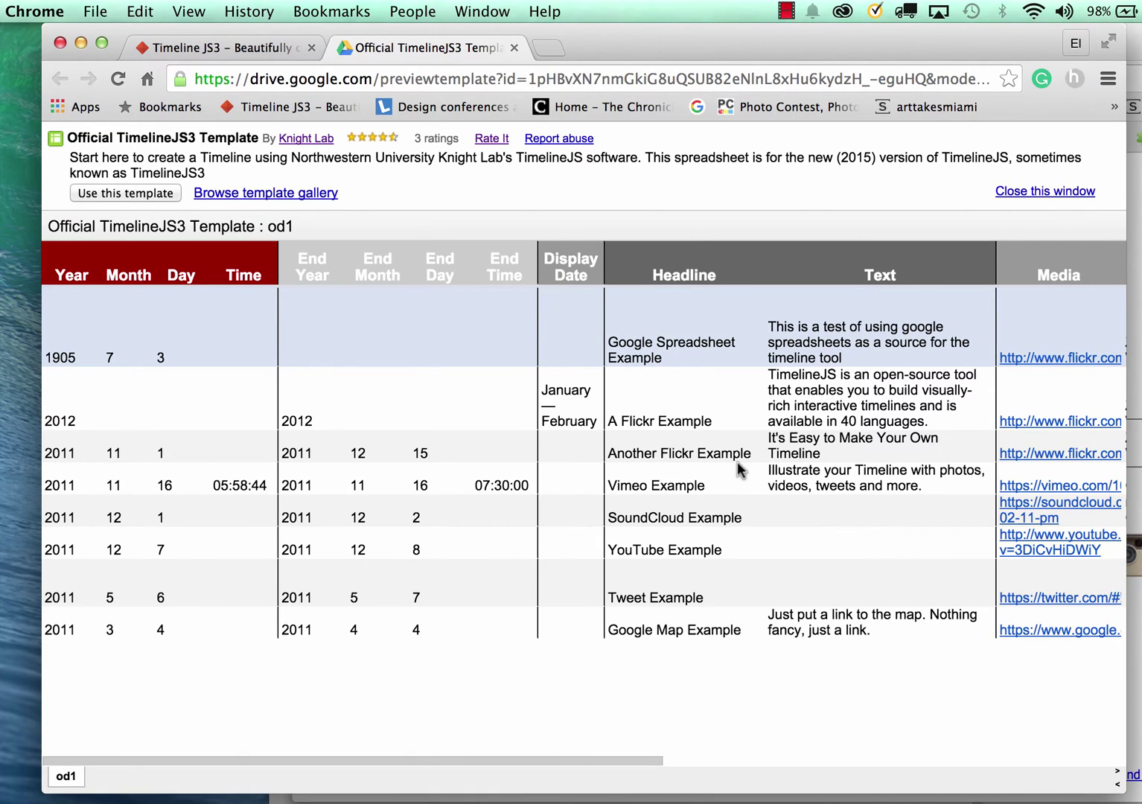
pyautogui.click(109, 193)
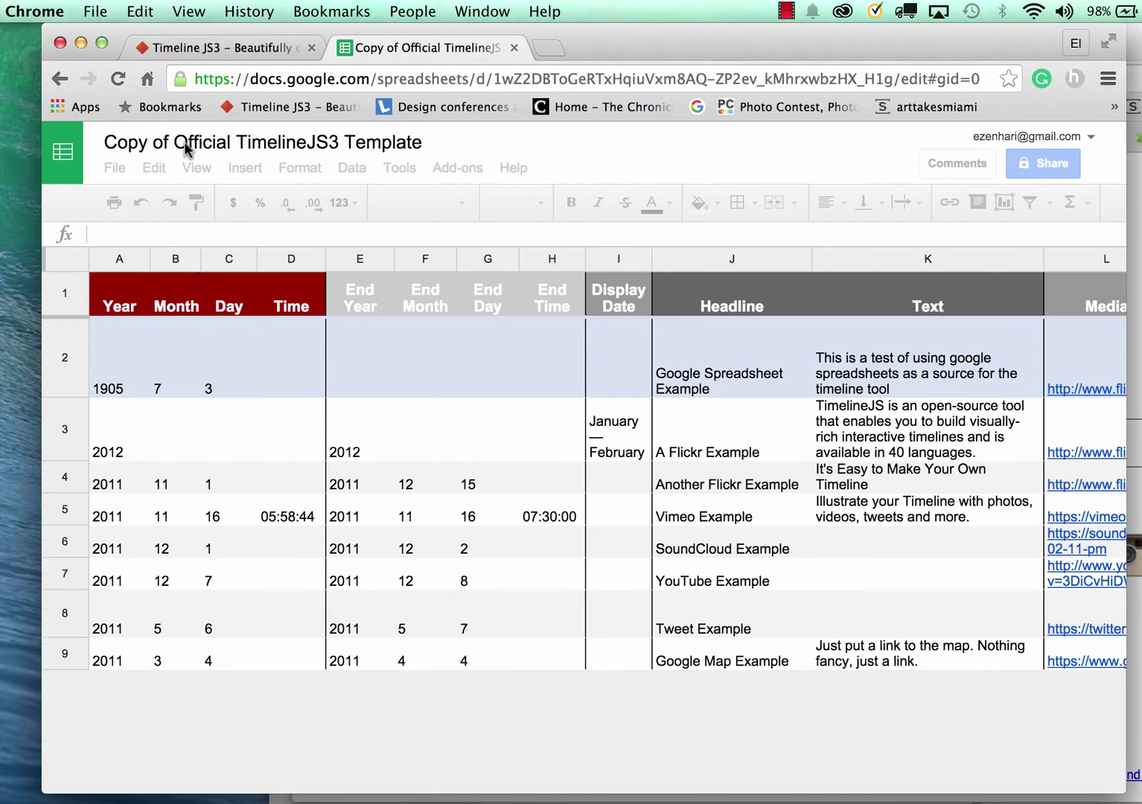
# Rename the copied spreadsheet to APPLE
pyautogui.click(401, 143)
pyautogui.write('APPLE')
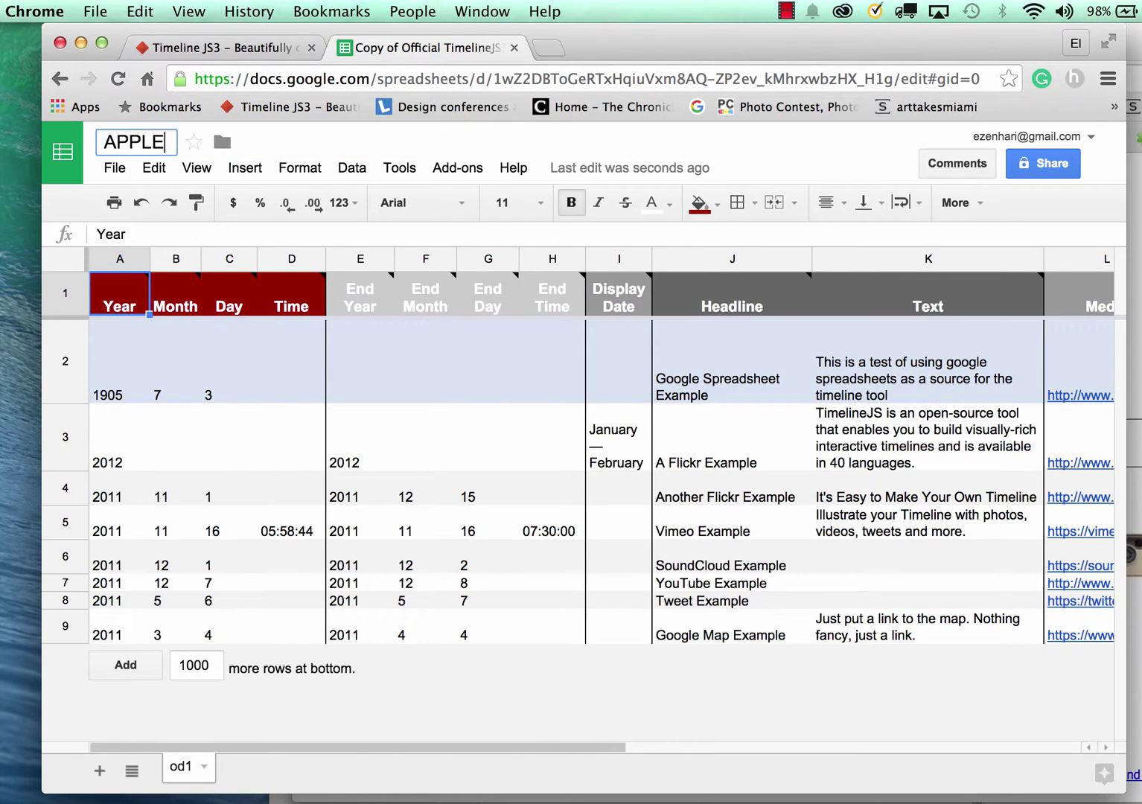
pyautogui.press('Return')
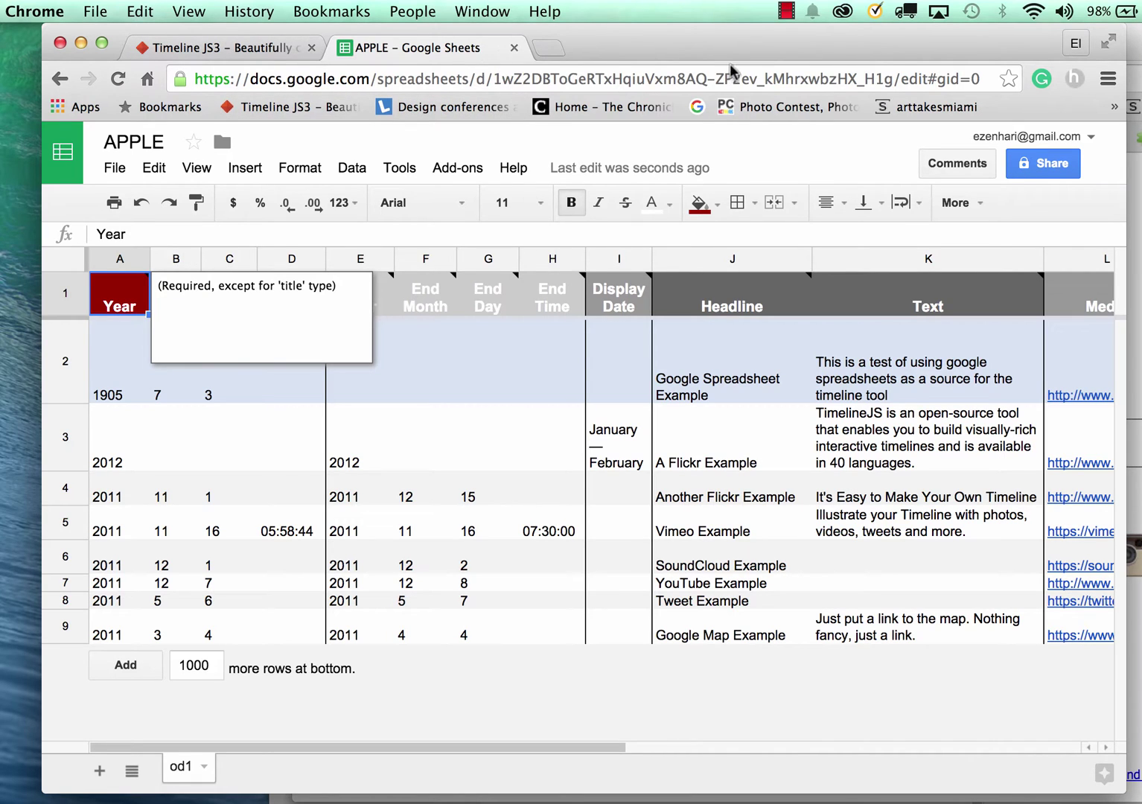
pyautogui.click(815, 798)
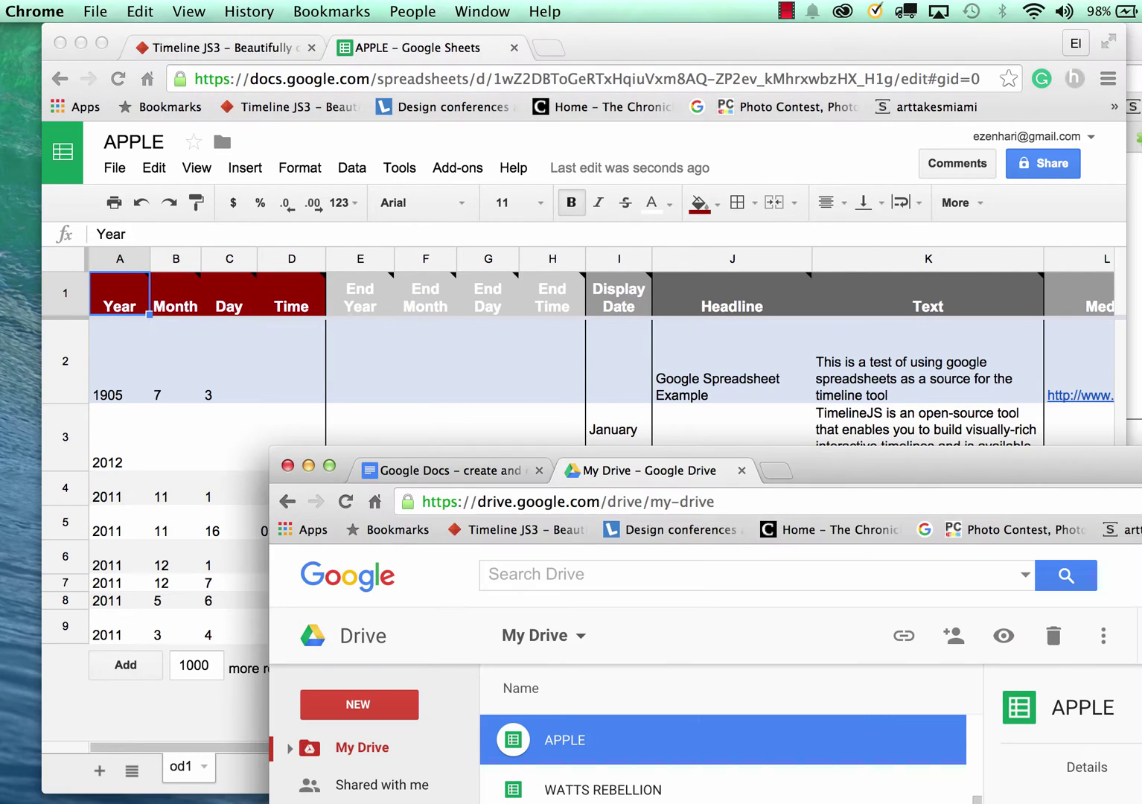
pyautogui.doubleClick(903, 478)
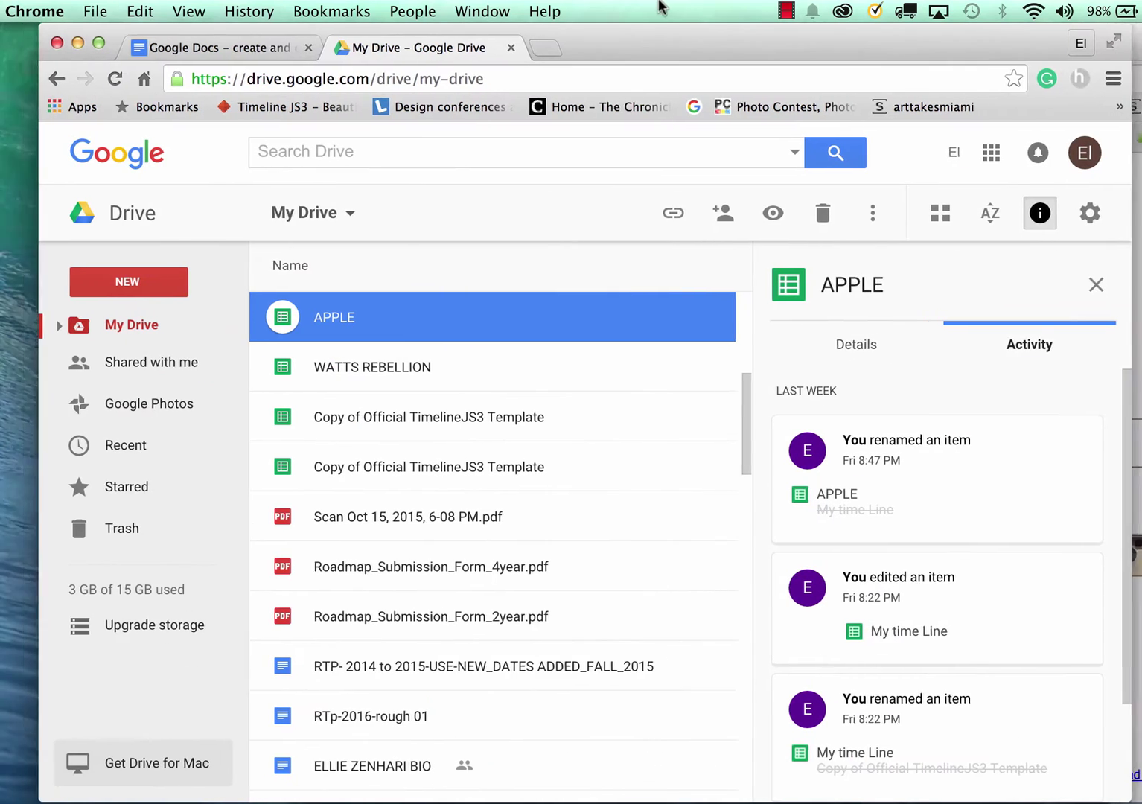
pyautogui.doubleClick(298, 326)
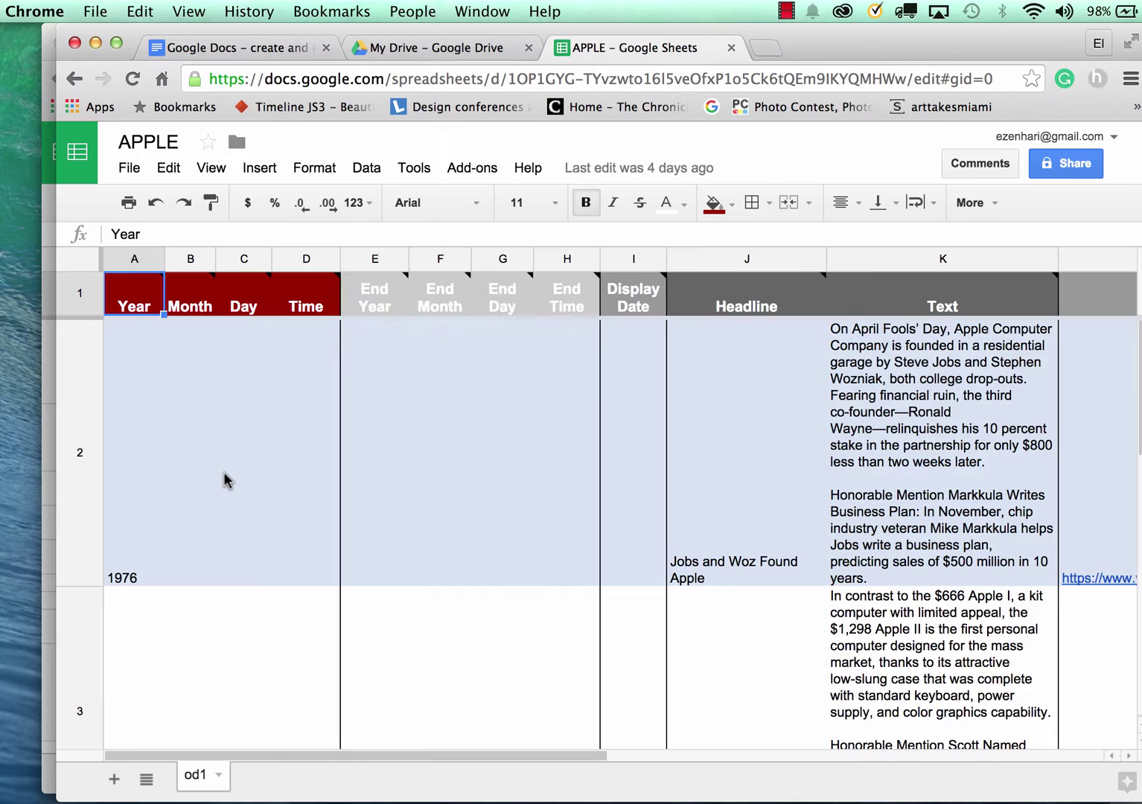
pyautogui.scroll(-10, 223, 477)
pyautogui.scroll(10, 224, 477)
pyautogui.hscroll(2, 223, 476)
pyautogui.scroll(-10, 225, 479)
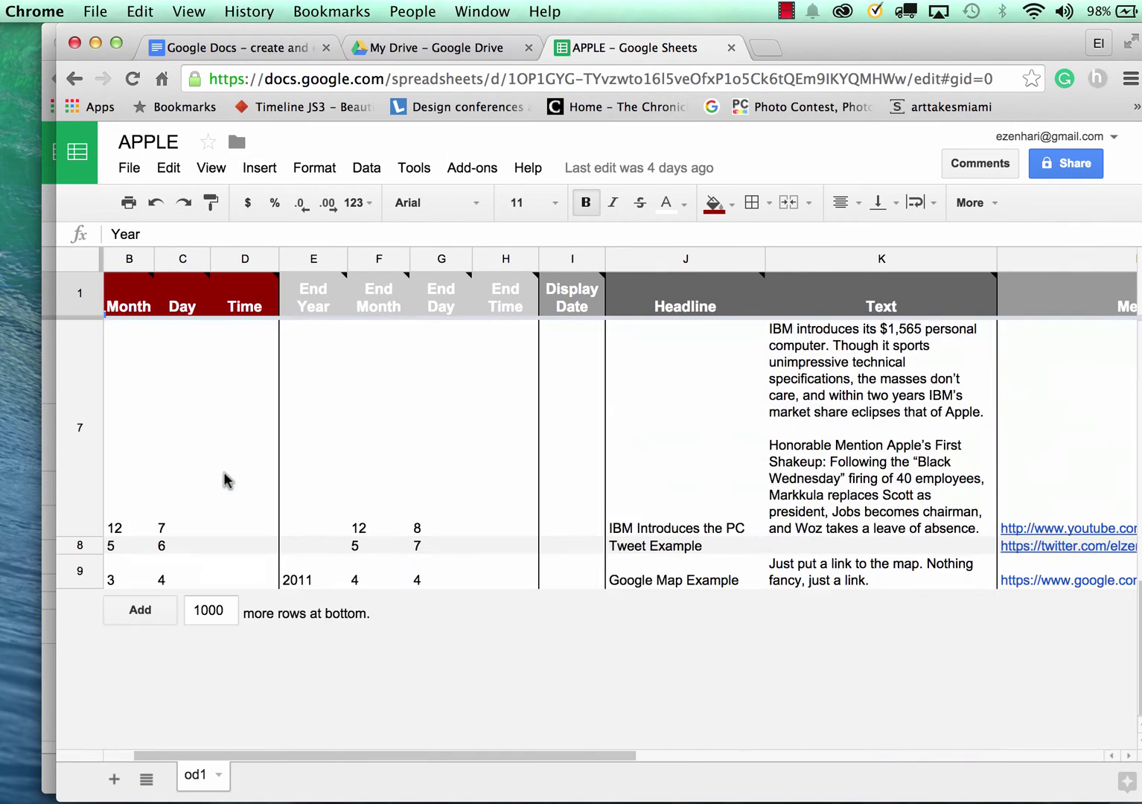
pyautogui.scroll(5, 225, 479)
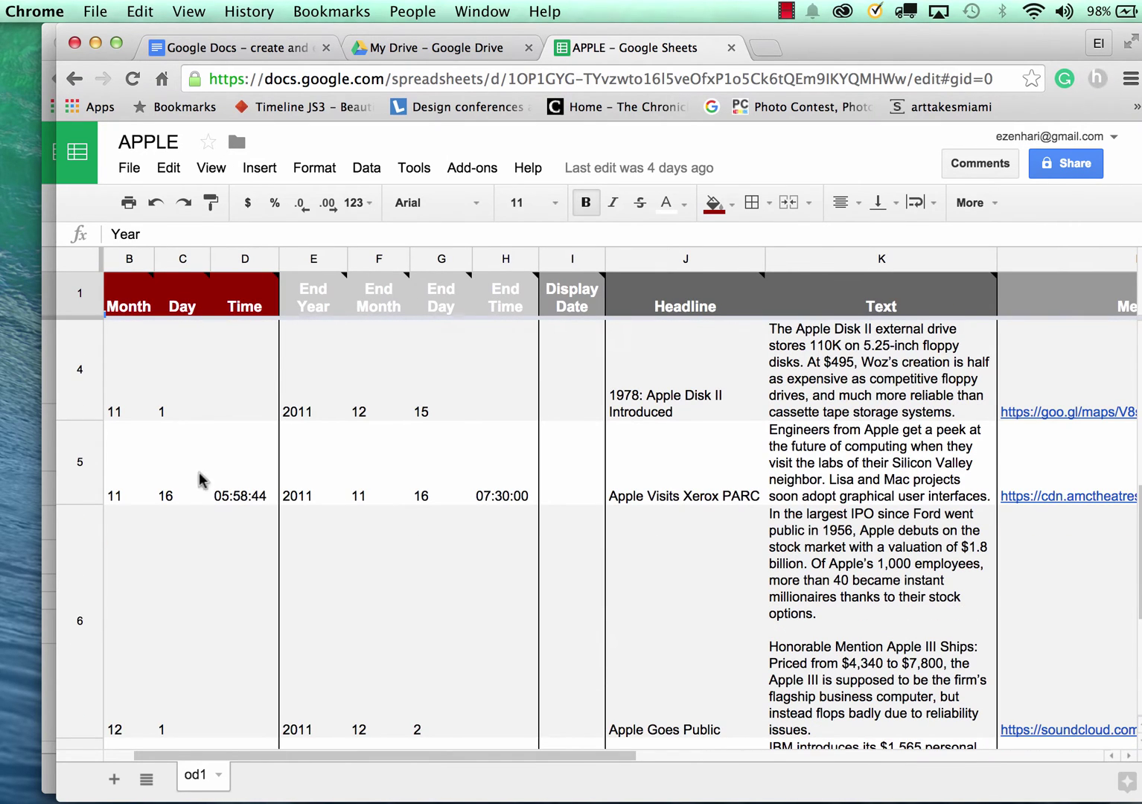
pyautogui.scroll(3, 140, 383)
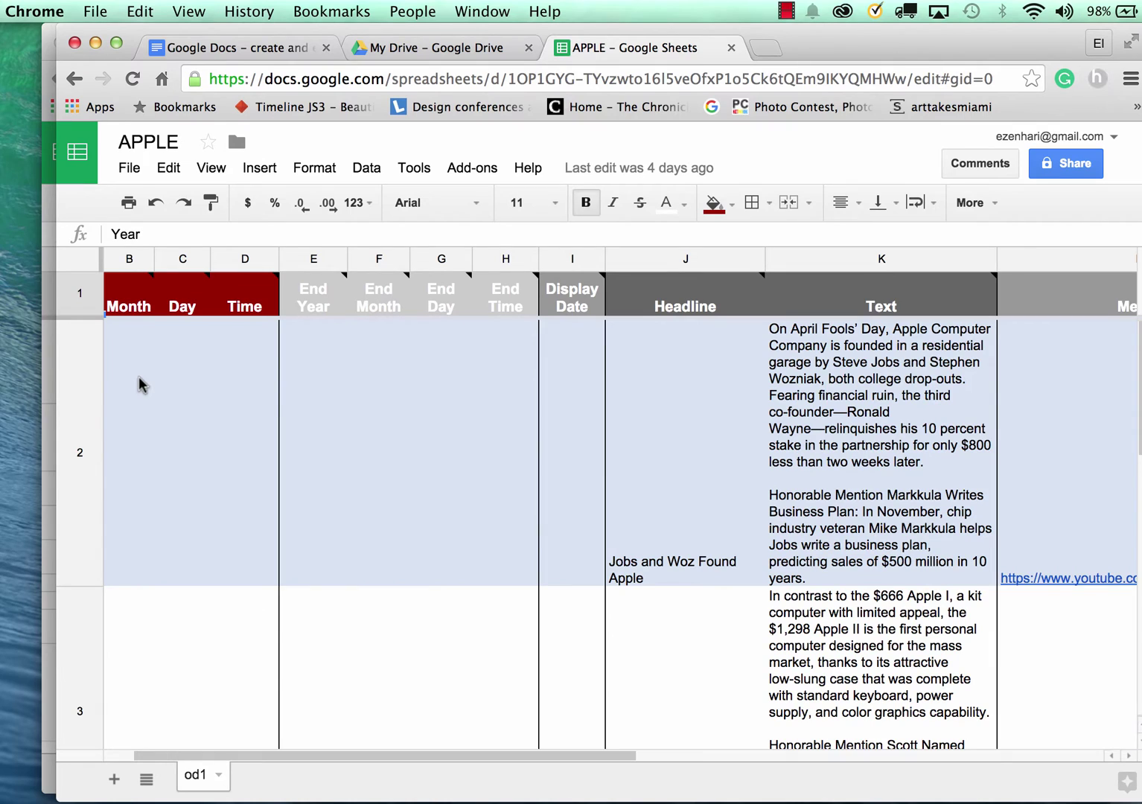
# Search for 'apple history timeline' in a new Chrome window
pyautogui.click(83, 14)
pyautogui.click(95, 56)
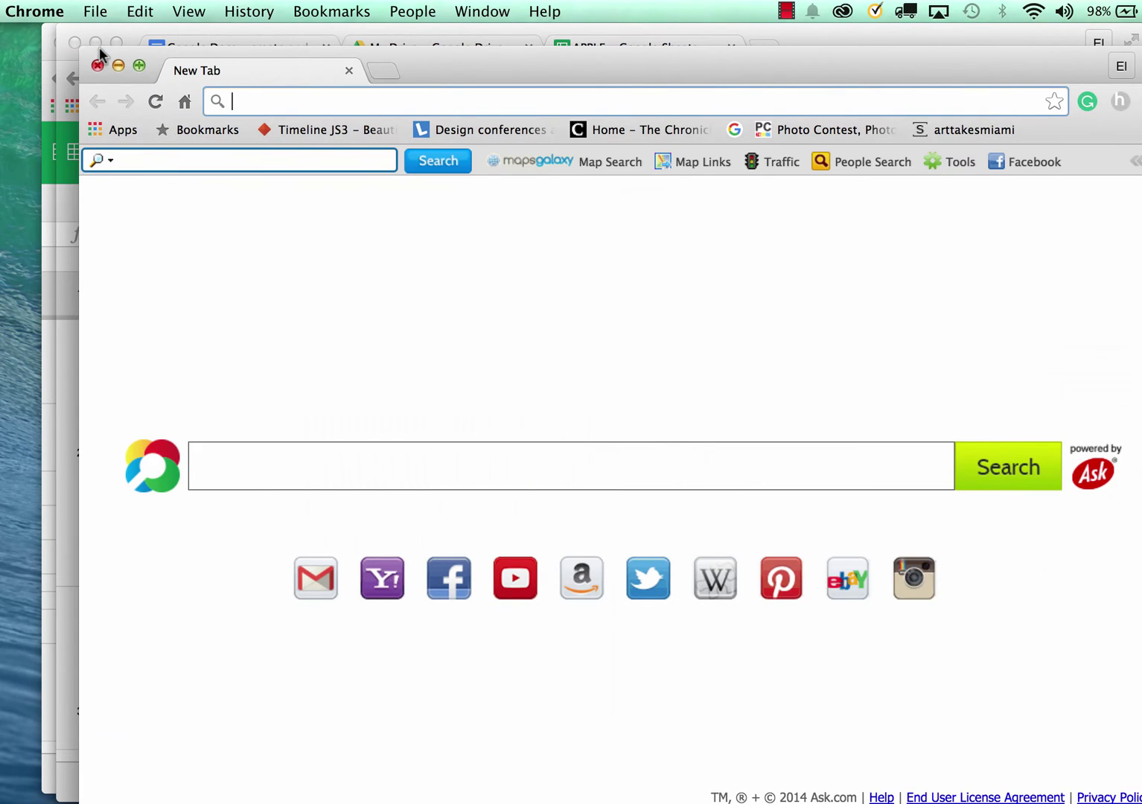
pyautogui.write('apple ')
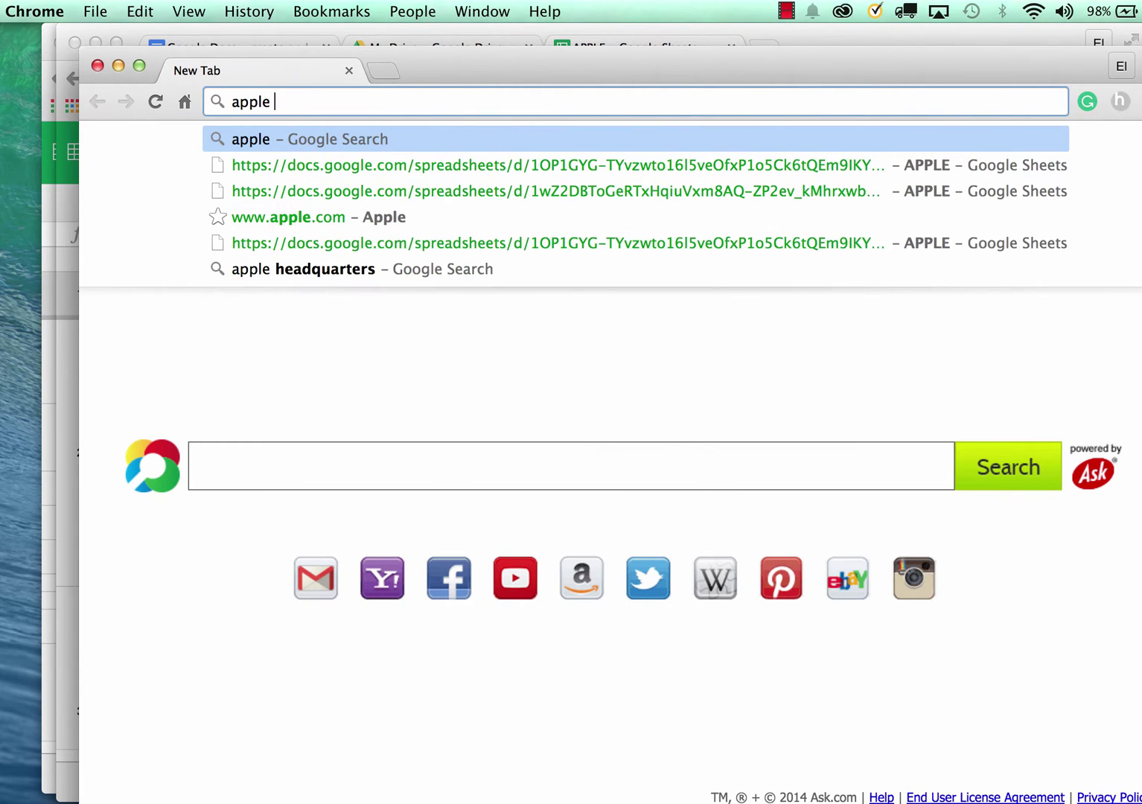
pyautogui.write('history t')
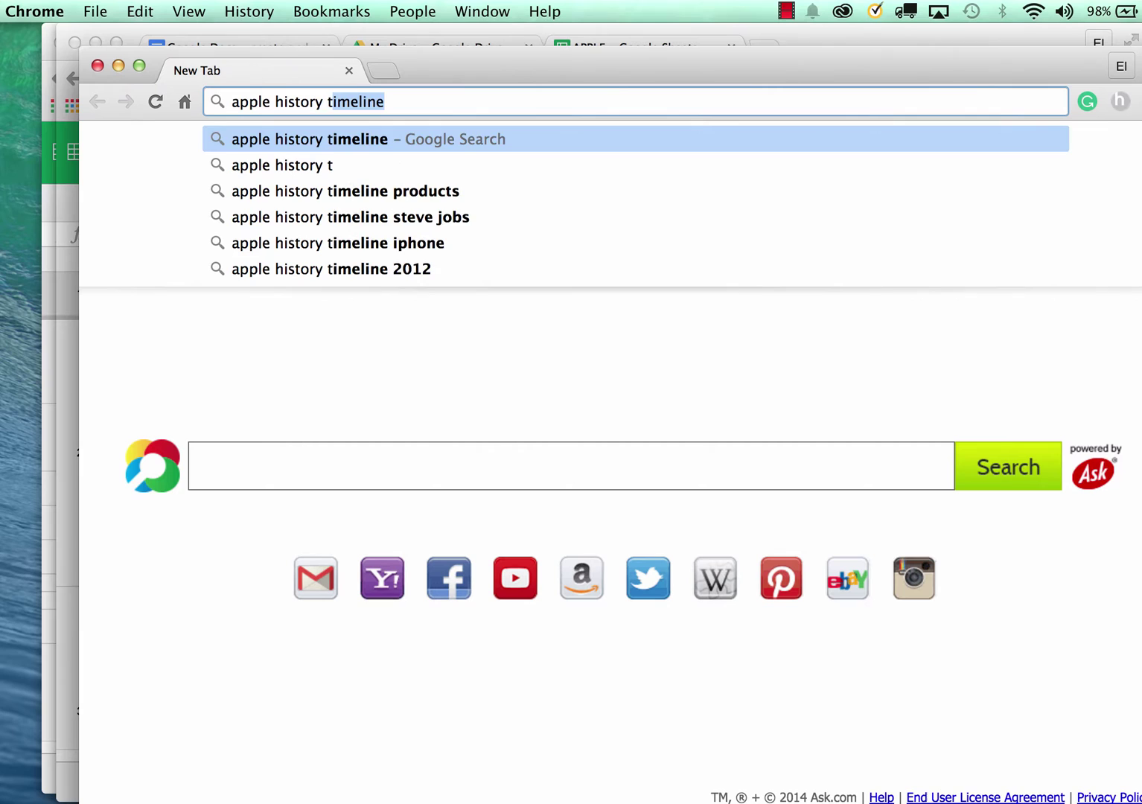
pyautogui.write('ime.l')
pyautogui.press('BackSpace')
pyautogui.press('BackSpace')
pyautogui.write('l')
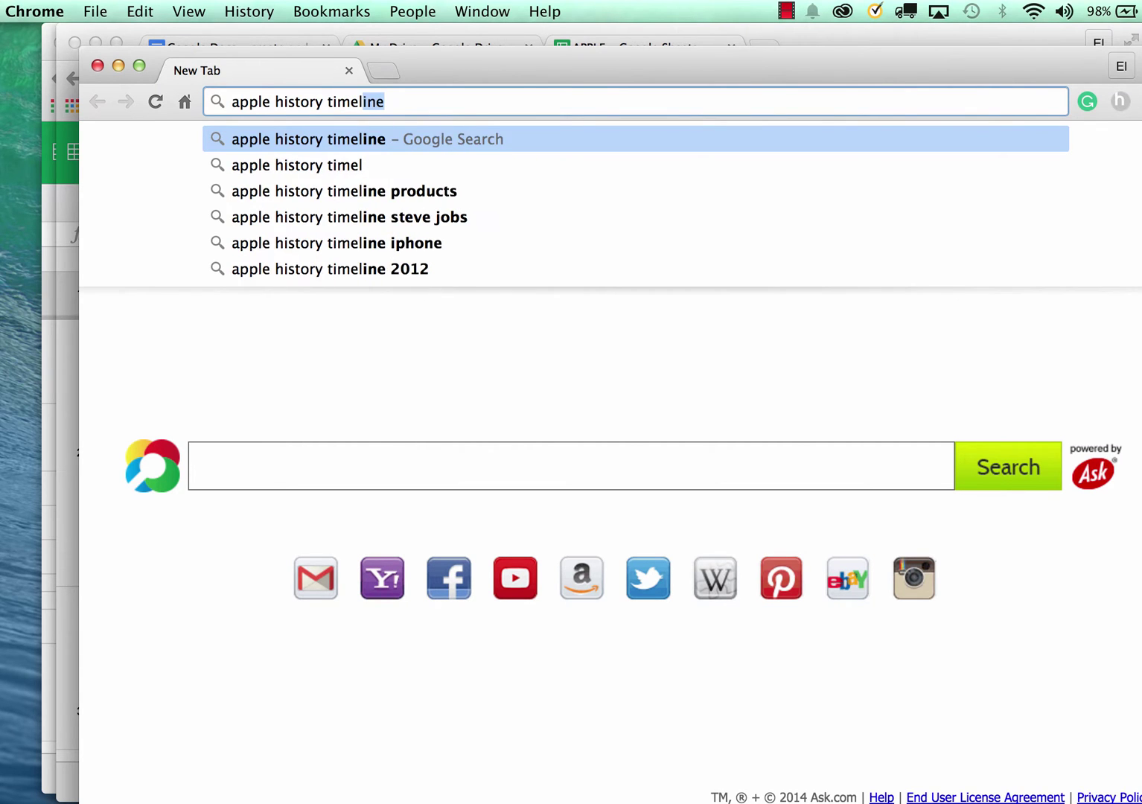
pyautogui.write('ine')
pyautogui.press('Return')
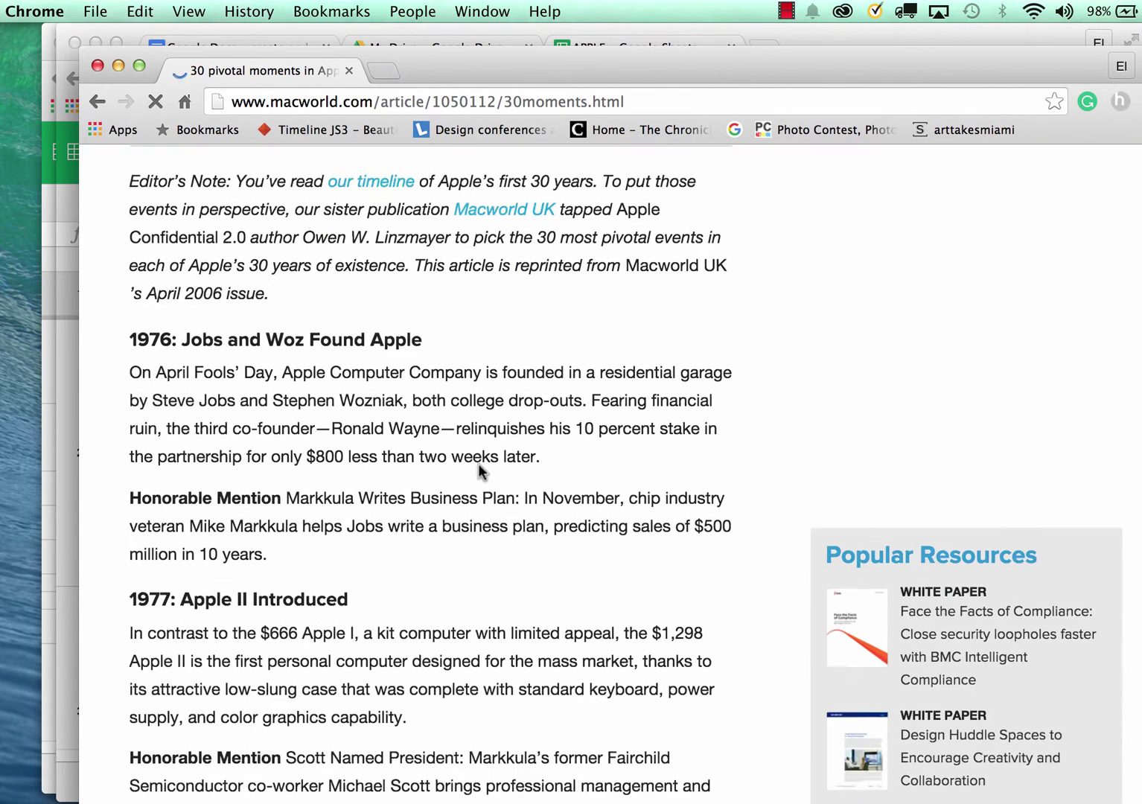
# Select the Macworld article's '1976: Jobs and Woz Found Apple' heading, then return to the APPLE sheet
pyautogui.tripleClick(252, 324)
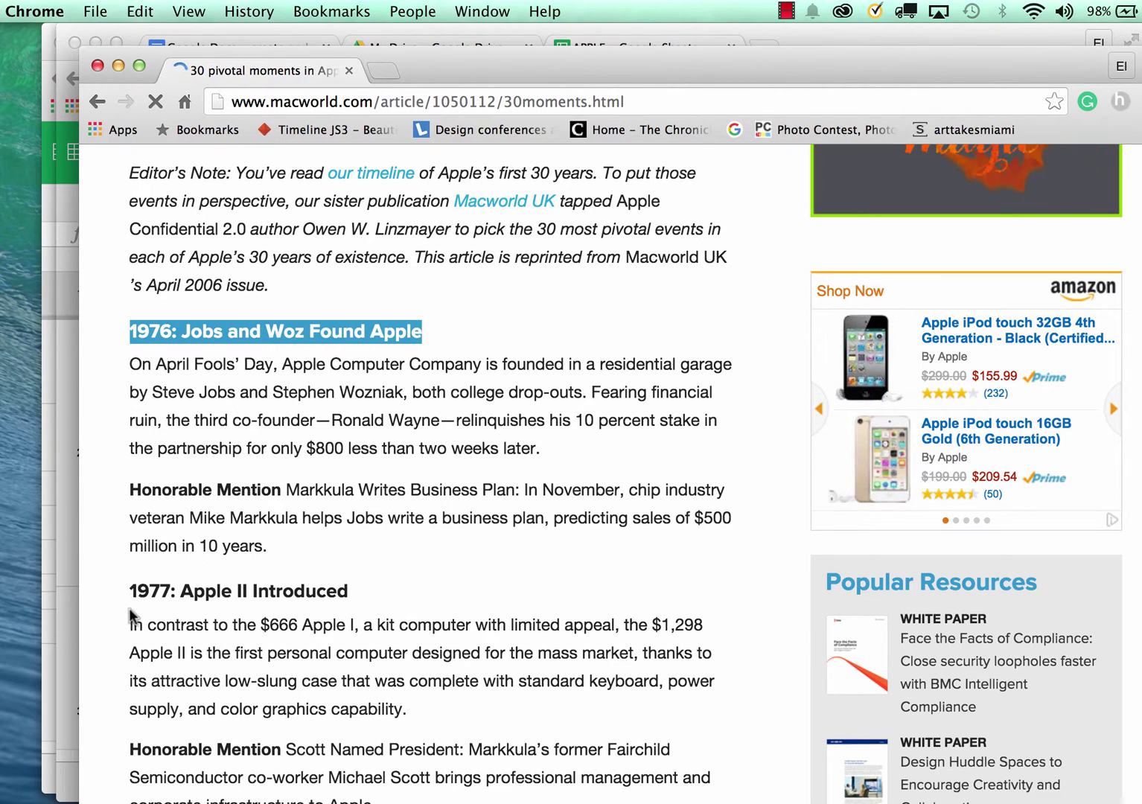
pyautogui.scroll(-5, 172, 764)
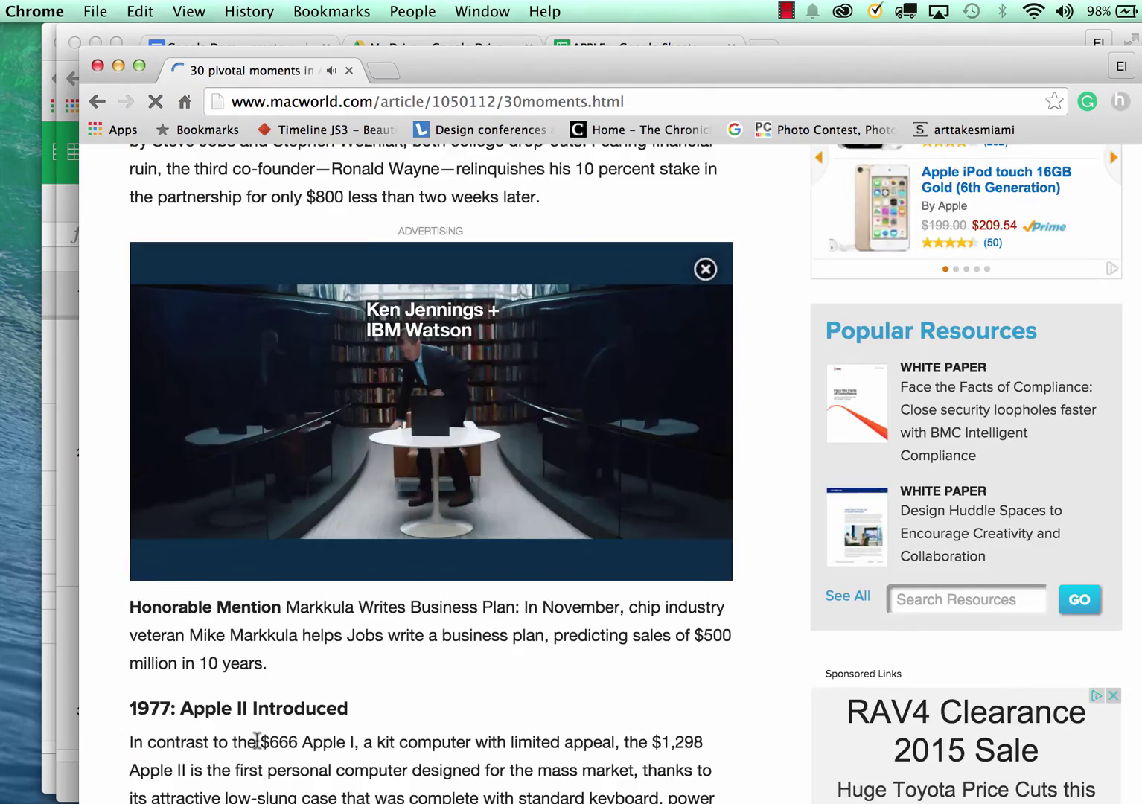
pyautogui.scroll(-10, 227, 743)
pyautogui.scroll(-1, 257, 730)
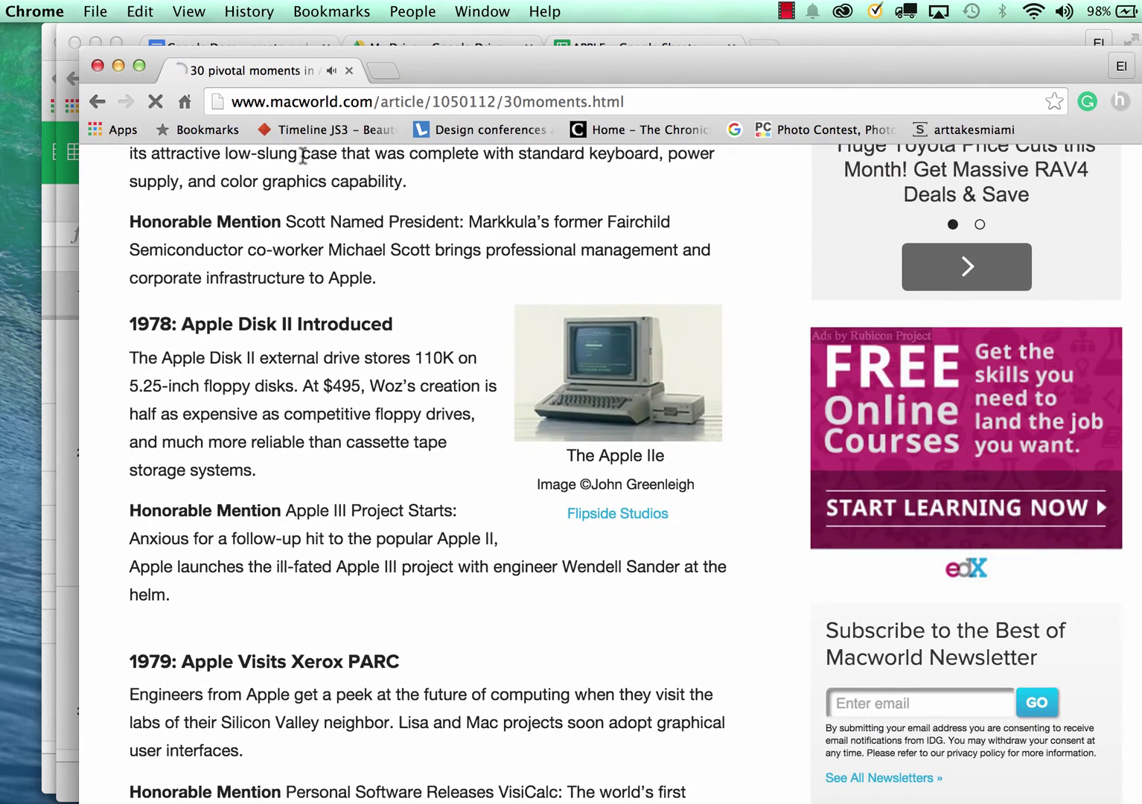
pyautogui.press('super+grave')
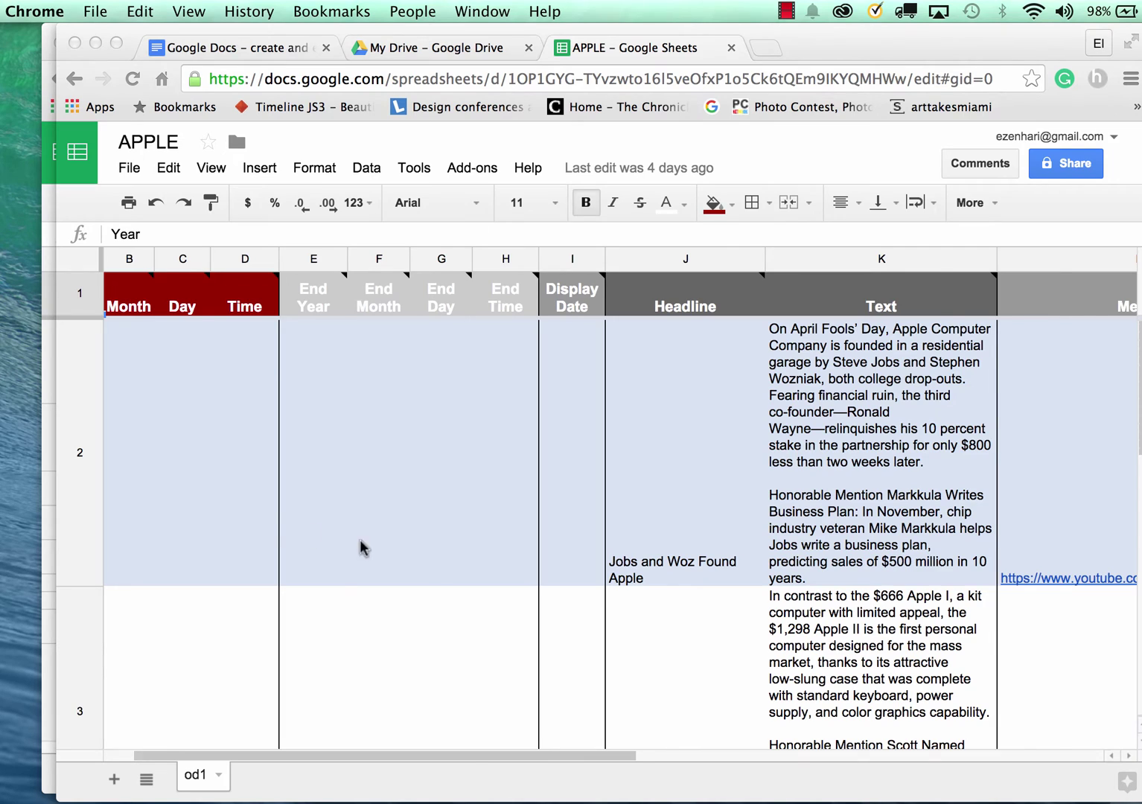
# Open 'Copy of Official TimelineJS3 Template' from the My Drive file list
pyautogui.hscroll(-2, 264, 521)
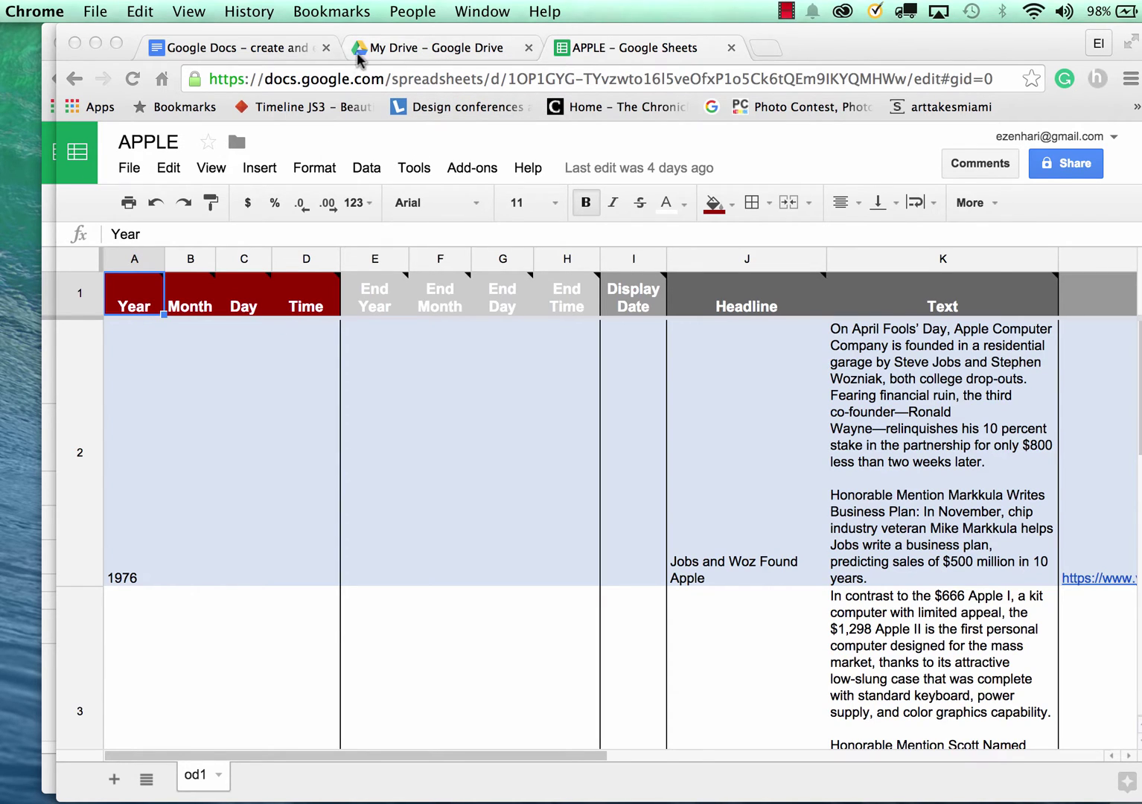
pyautogui.click(292, 49)
pyautogui.click(415, 49)
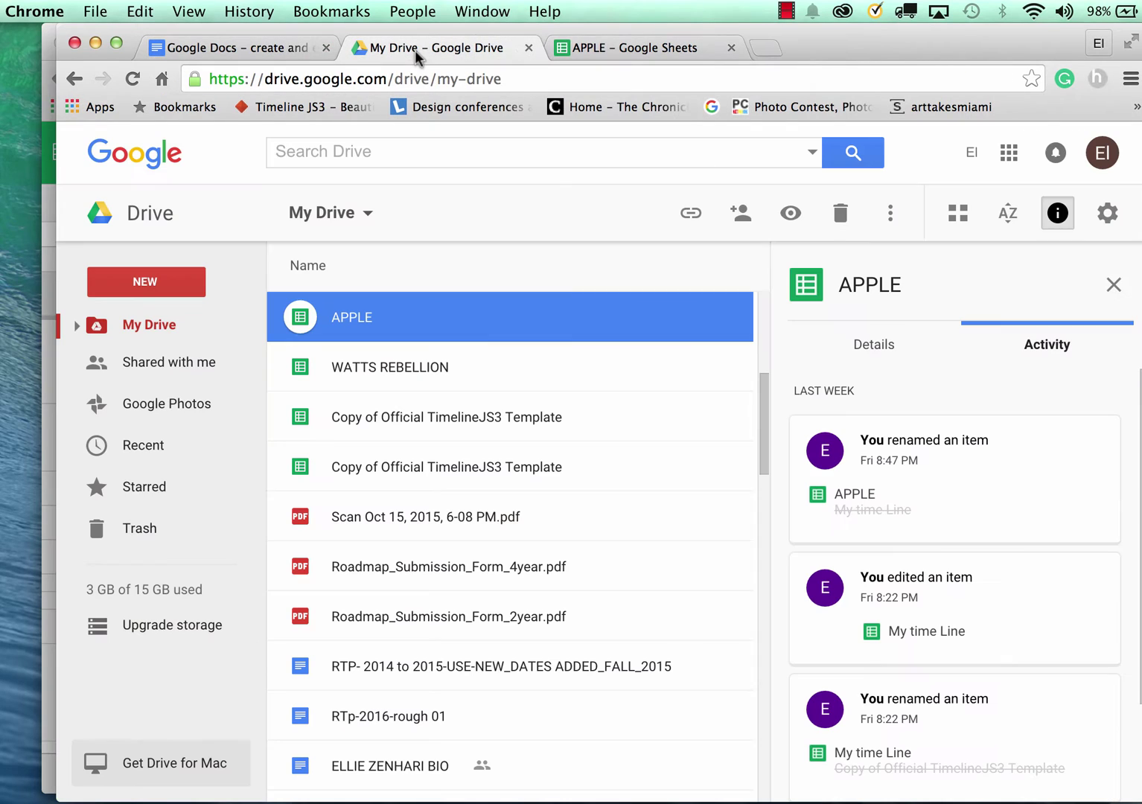
pyautogui.doubleClick(303, 423)
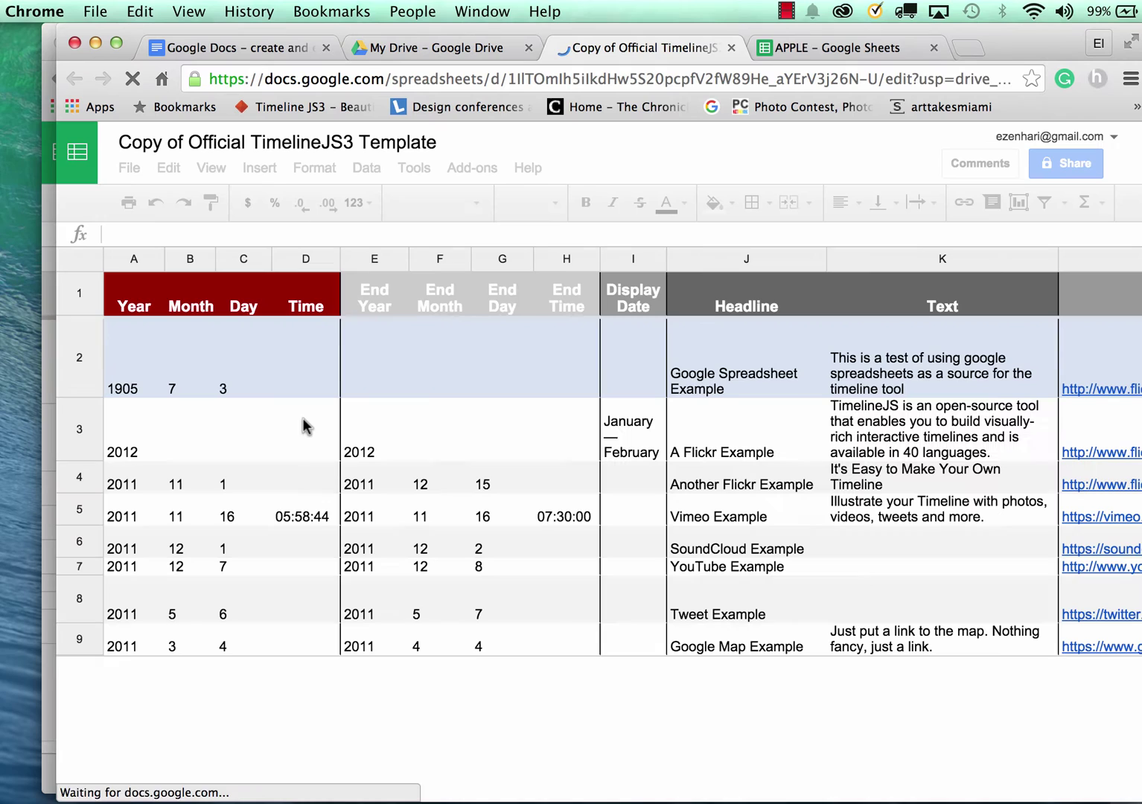
# Empty the template's Year, Month, Day and Time cells in the sample rows, then go back to APPLE
pyautogui.click(128, 457)
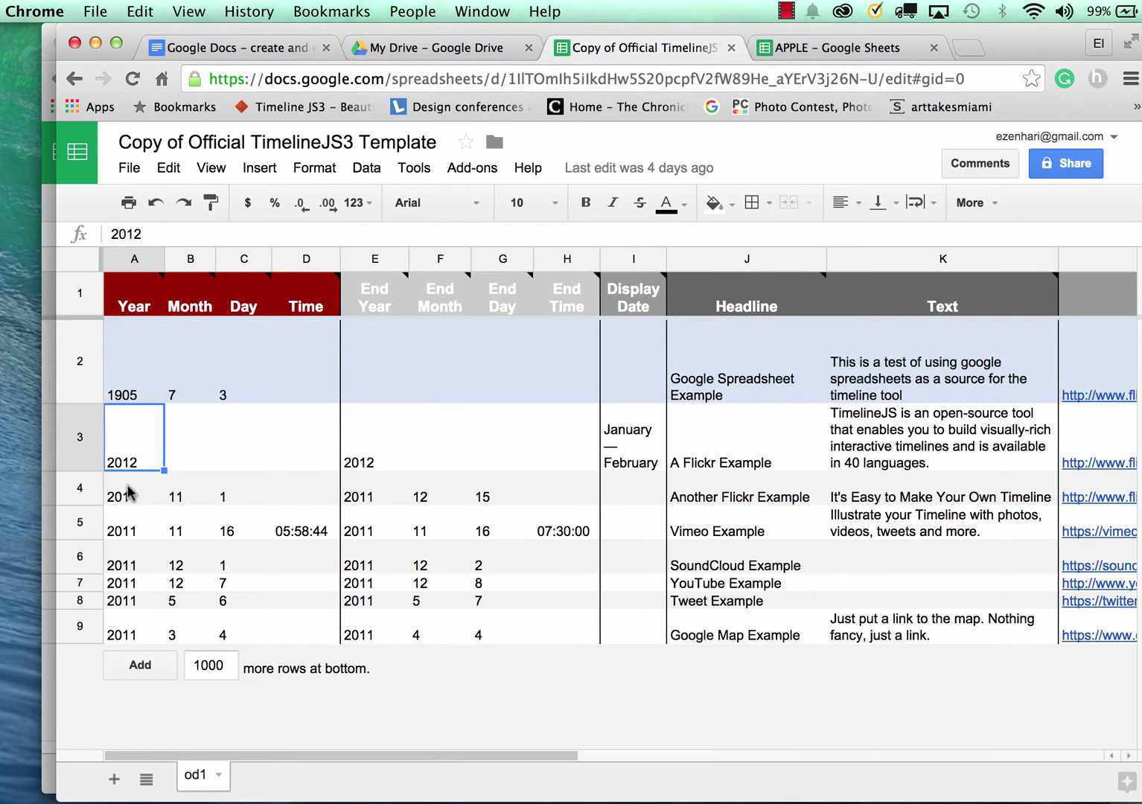
pyautogui.moveTo(281, 623)
pyautogui.mouseDown()
pyautogui.moveTo(219, 611)
pyautogui.moveTo(110, 438)
pyautogui.moveTo(109, 391)
pyautogui.mouseUp()
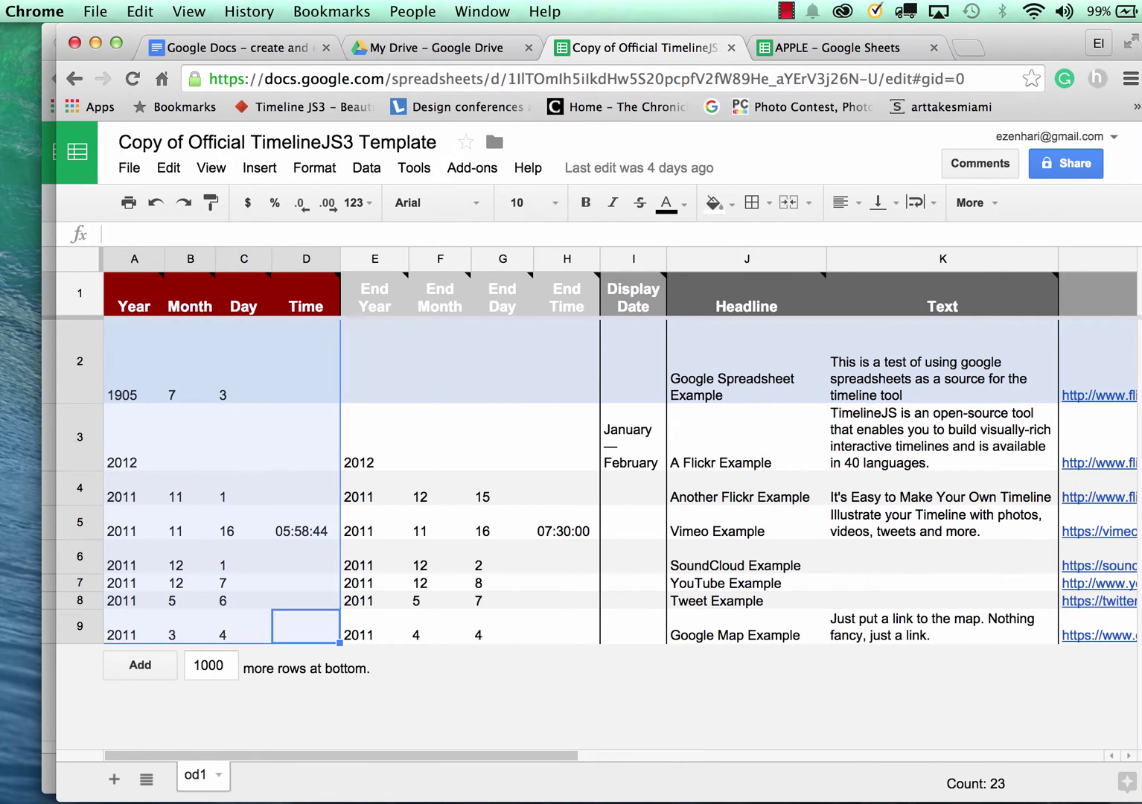
pyautogui.press('Delete')
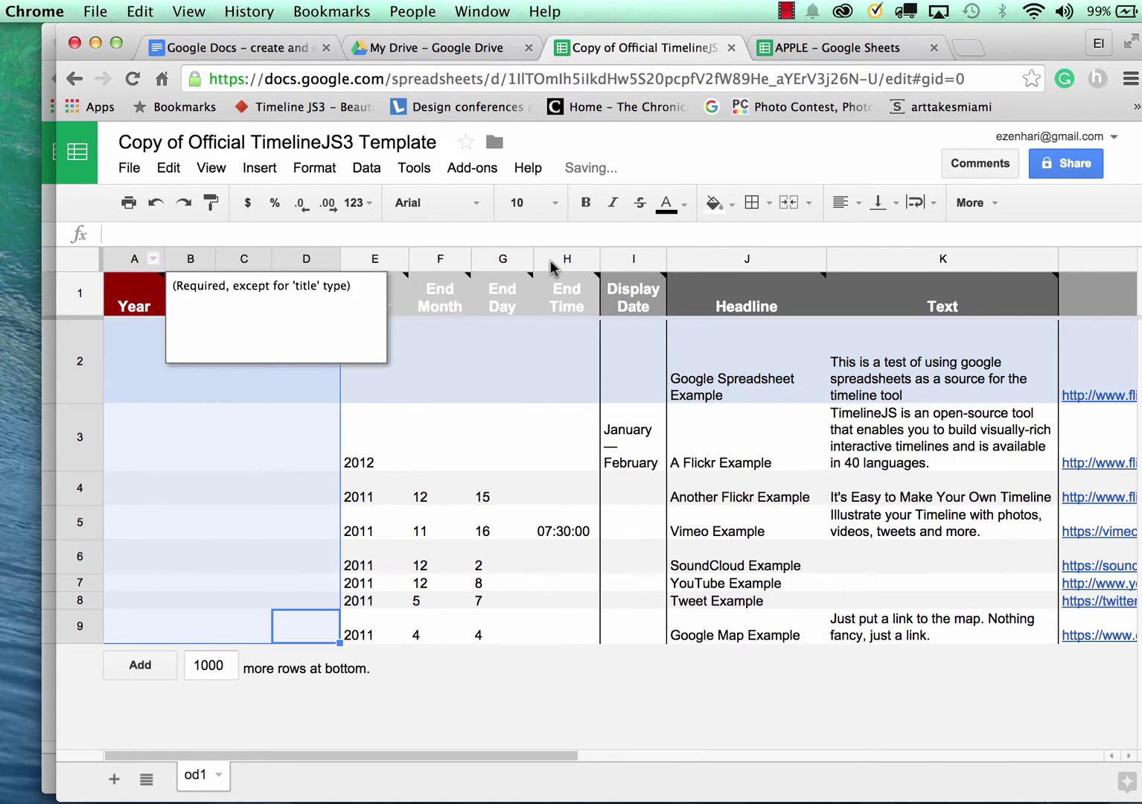
pyautogui.moveTo(447, 313)
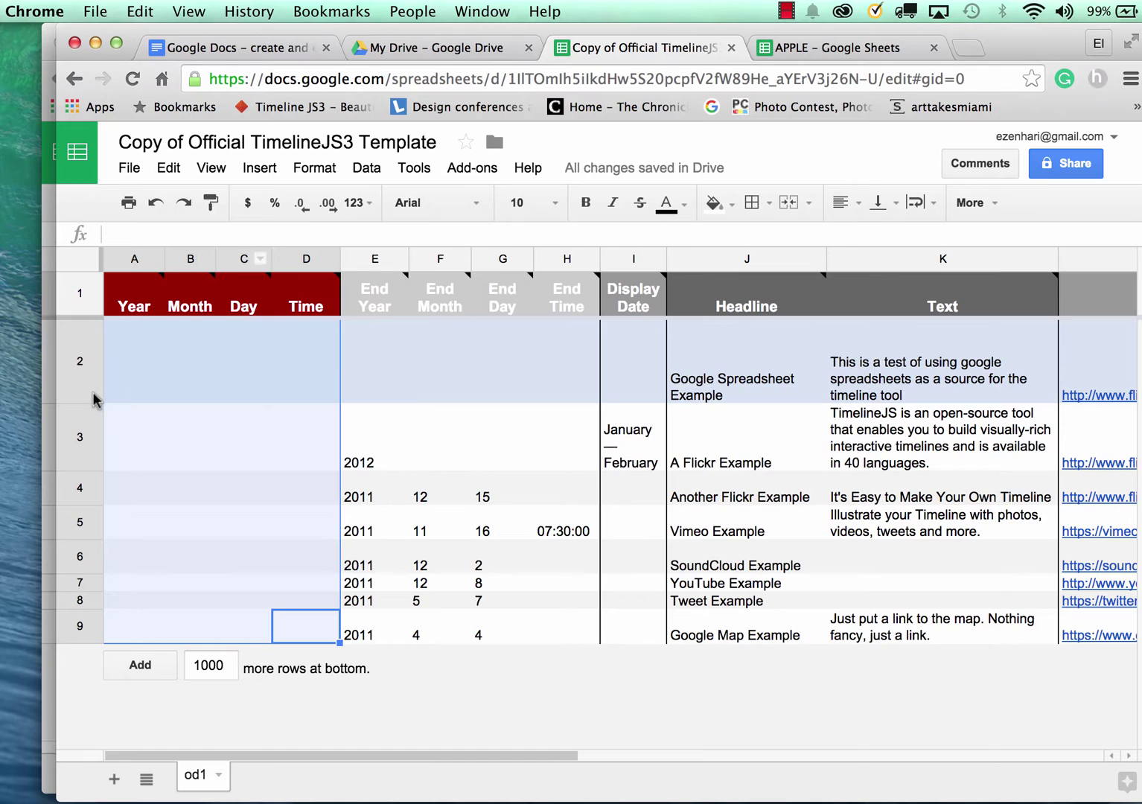
pyautogui.click(820, 53)
pyautogui.scroll(-10, 184, 505)
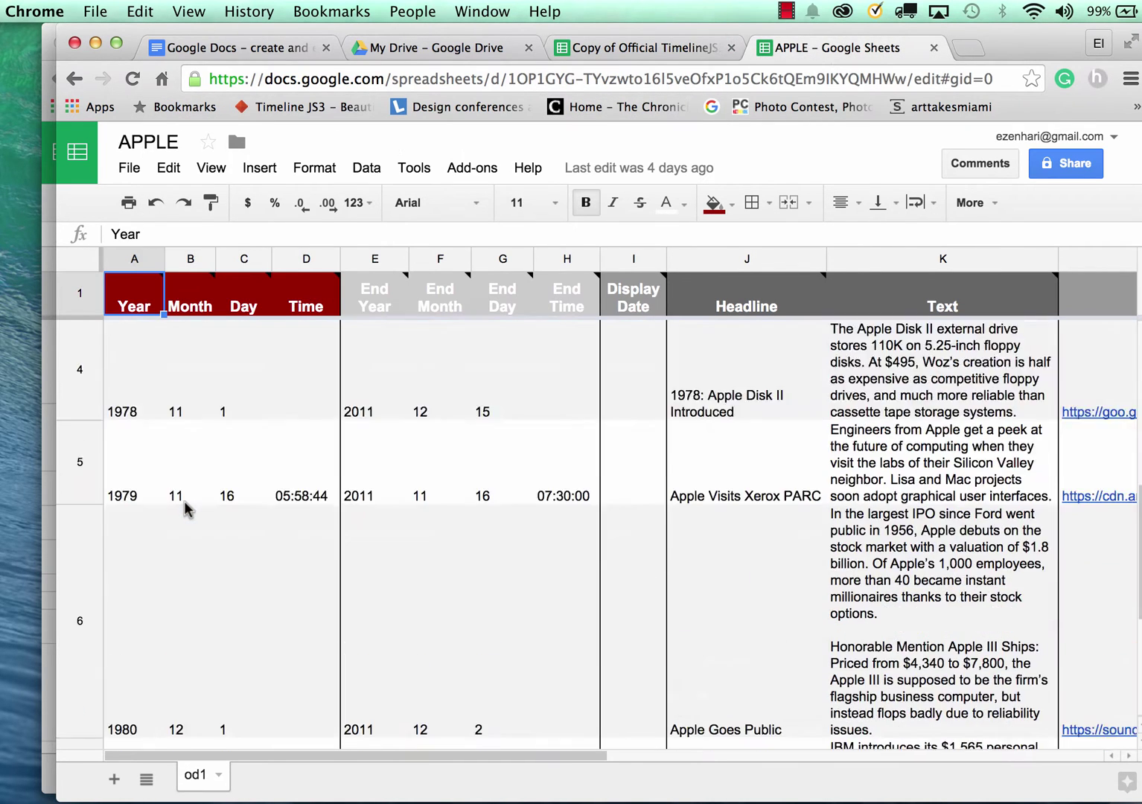
pyautogui.scroll(10, 197, 465)
pyautogui.scroll(-8, 198, 466)
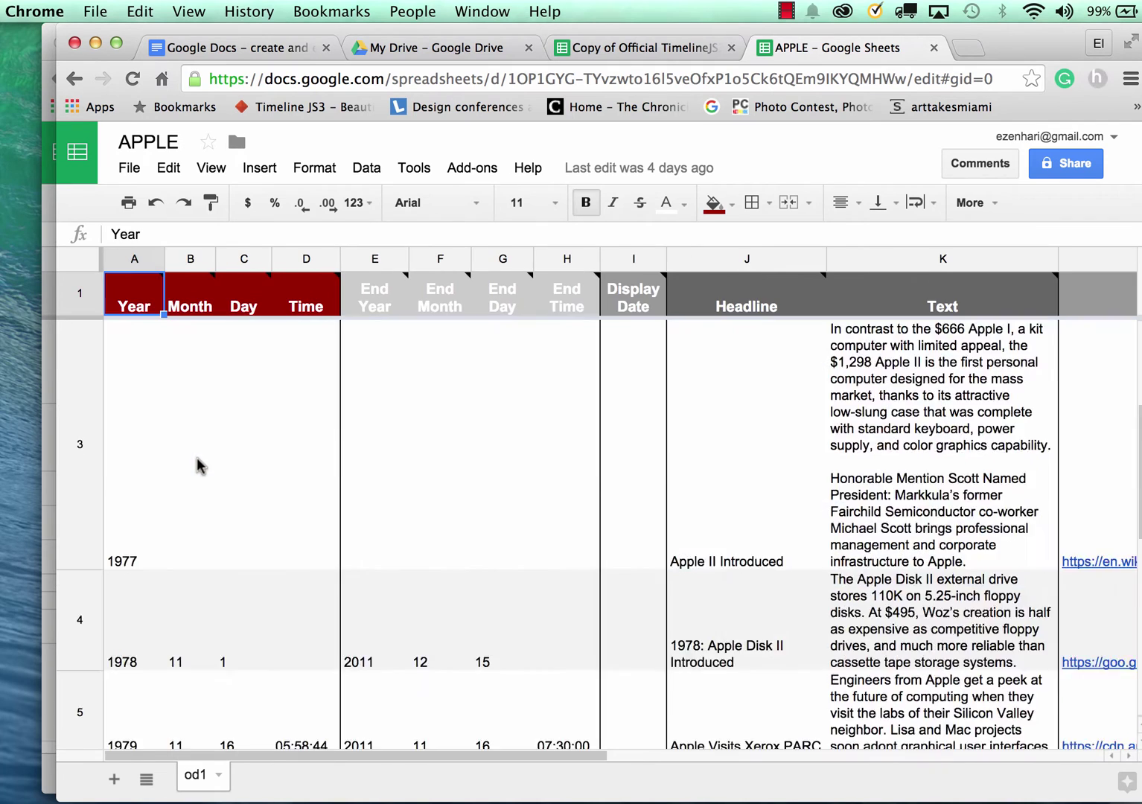
pyautogui.scroll(8, 197, 465)
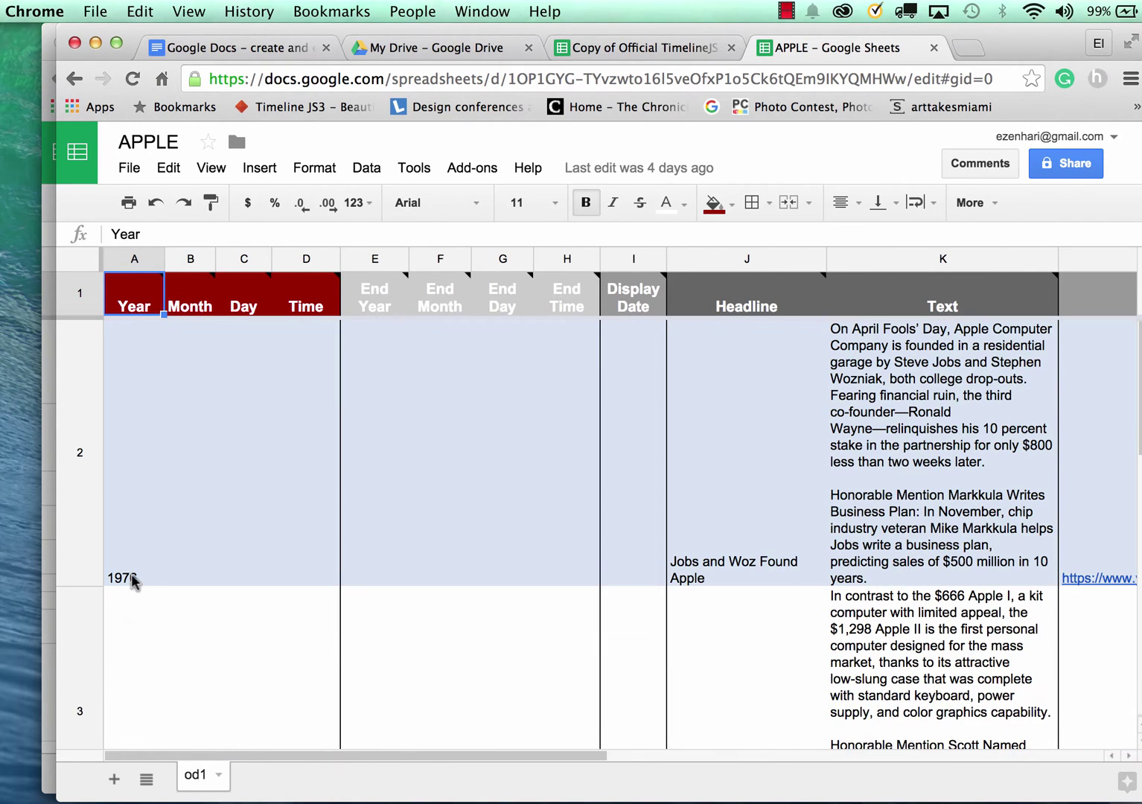
pyautogui.press('super+n')
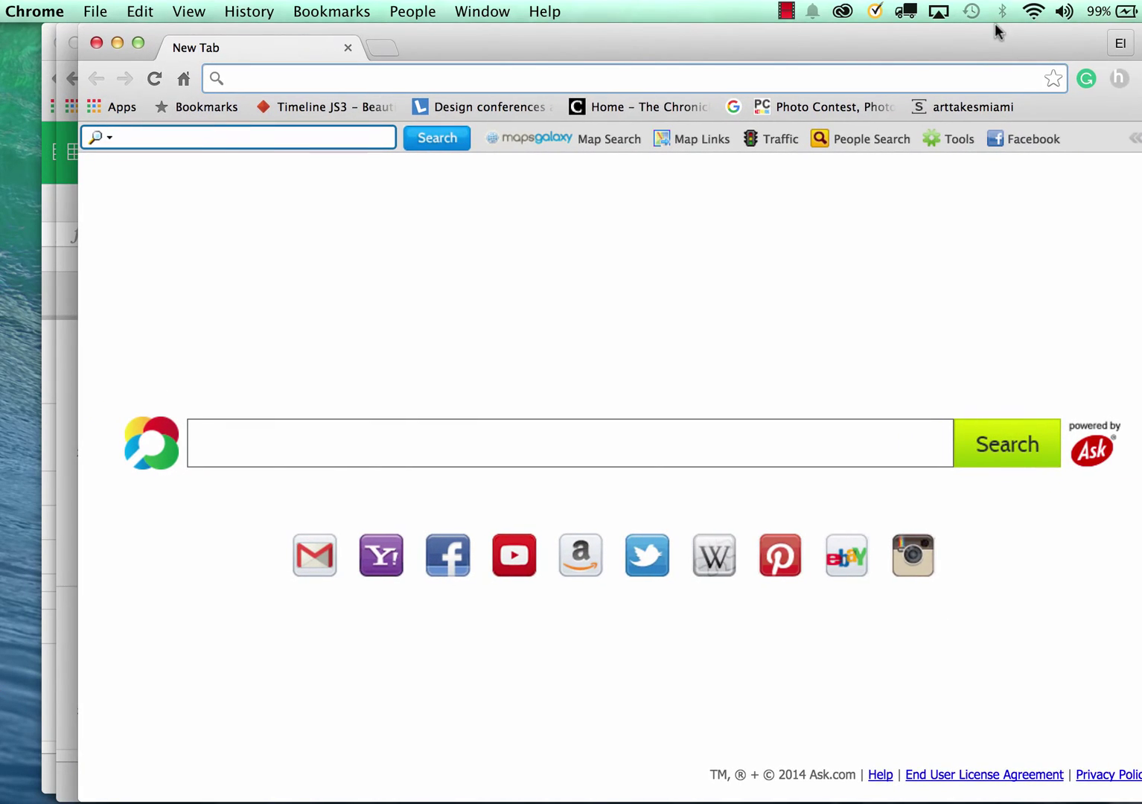
pyautogui.press('super+grave')
pyautogui.moveTo(1091, 759); pyautogui.dragTo(972, 281)
pyautogui.scroll(10, 833, 483)
pyautogui.scroll(5, 833, 483)
pyautogui.scroll(-10, 833, 482)
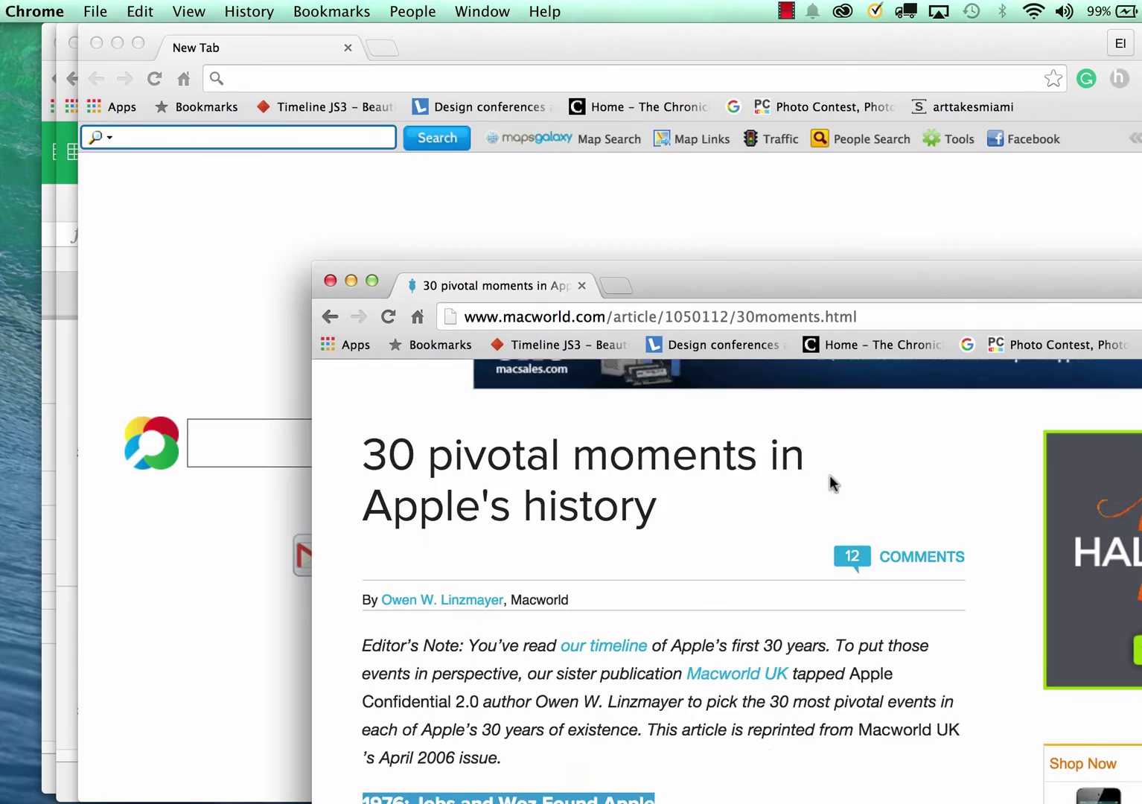
pyautogui.scroll(-4, 830, 477)
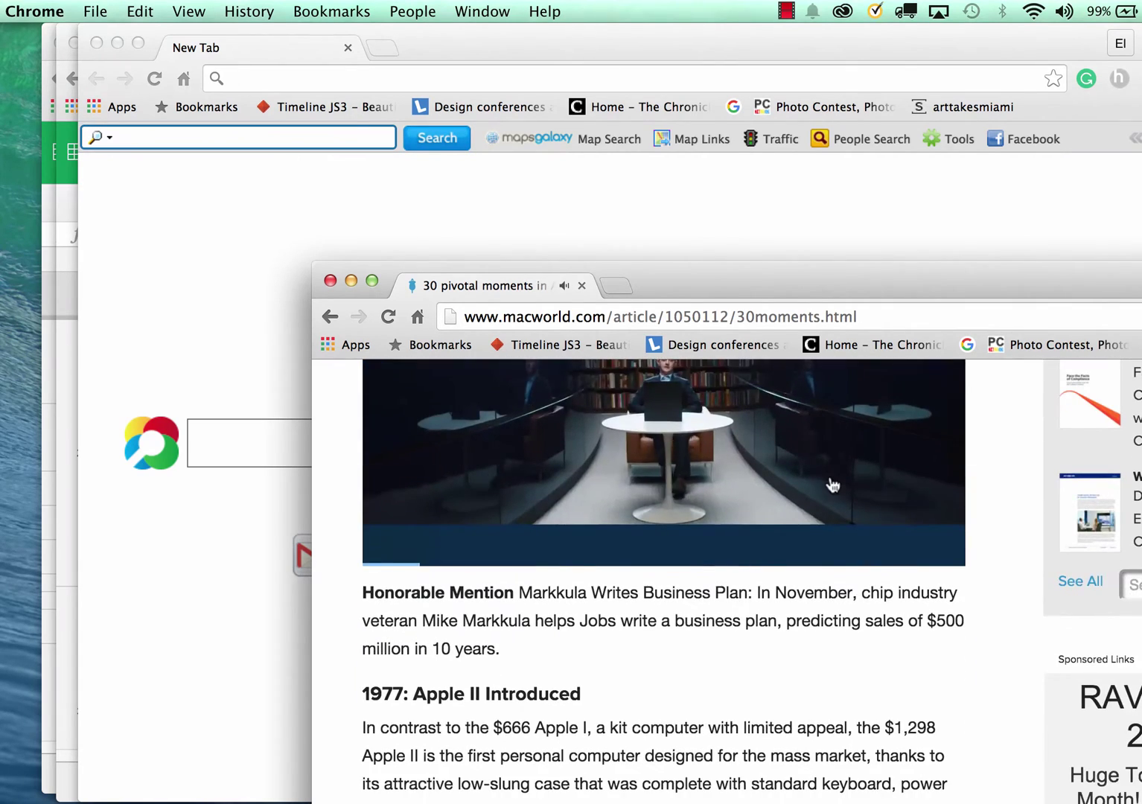
pyautogui.scroll(6, 830, 477)
pyautogui.scroll(3, 831, 482)
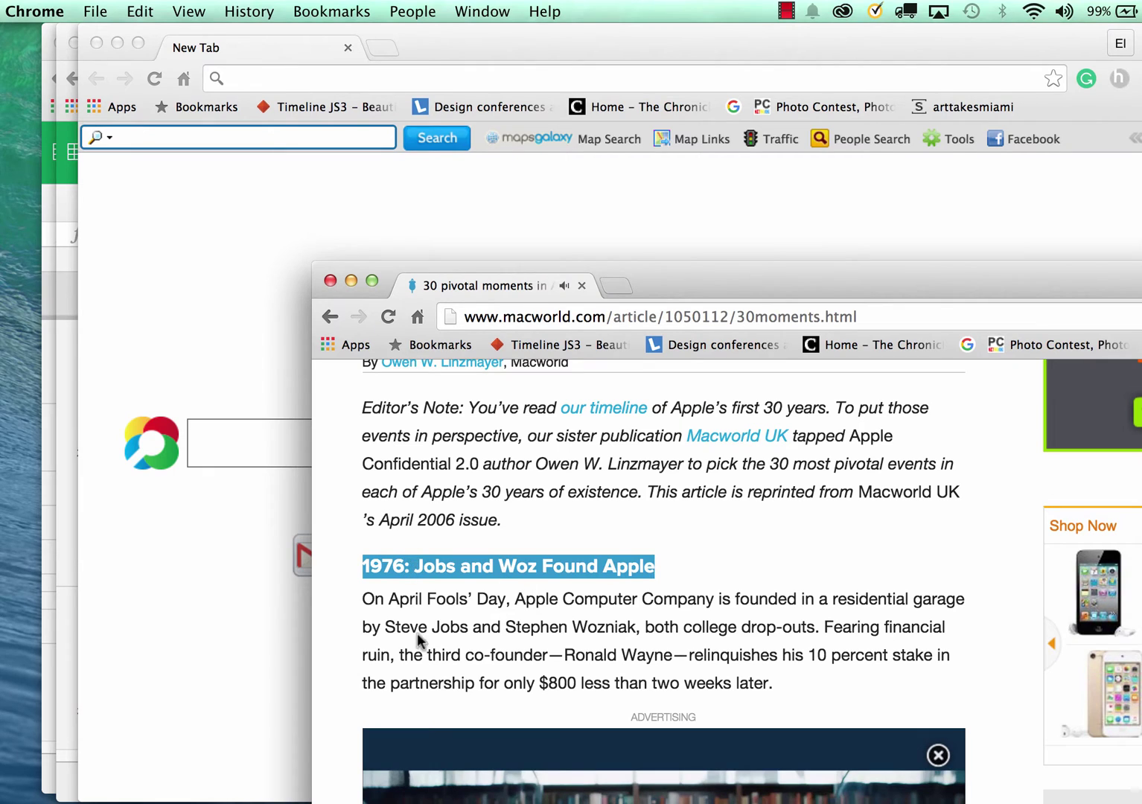
pyautogui.moveTo(771, 681); pyautogui.dragTo(360, 598)
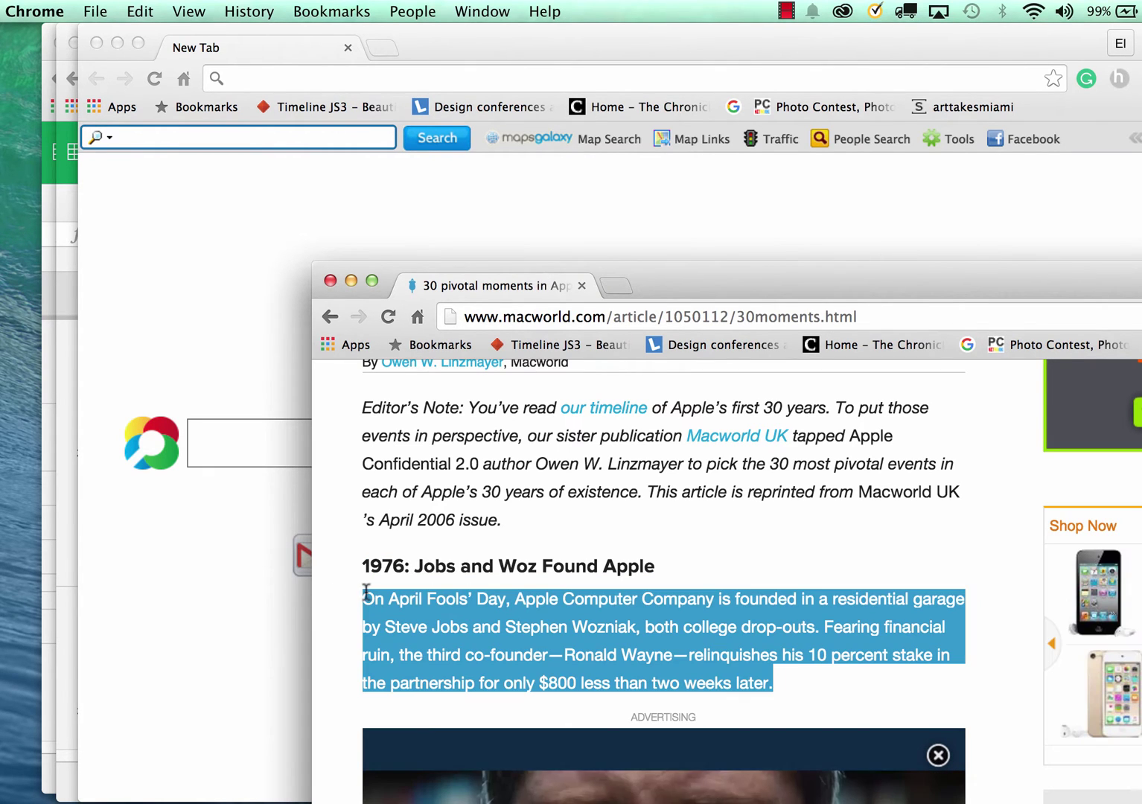
pyautogui.click(665, 565)
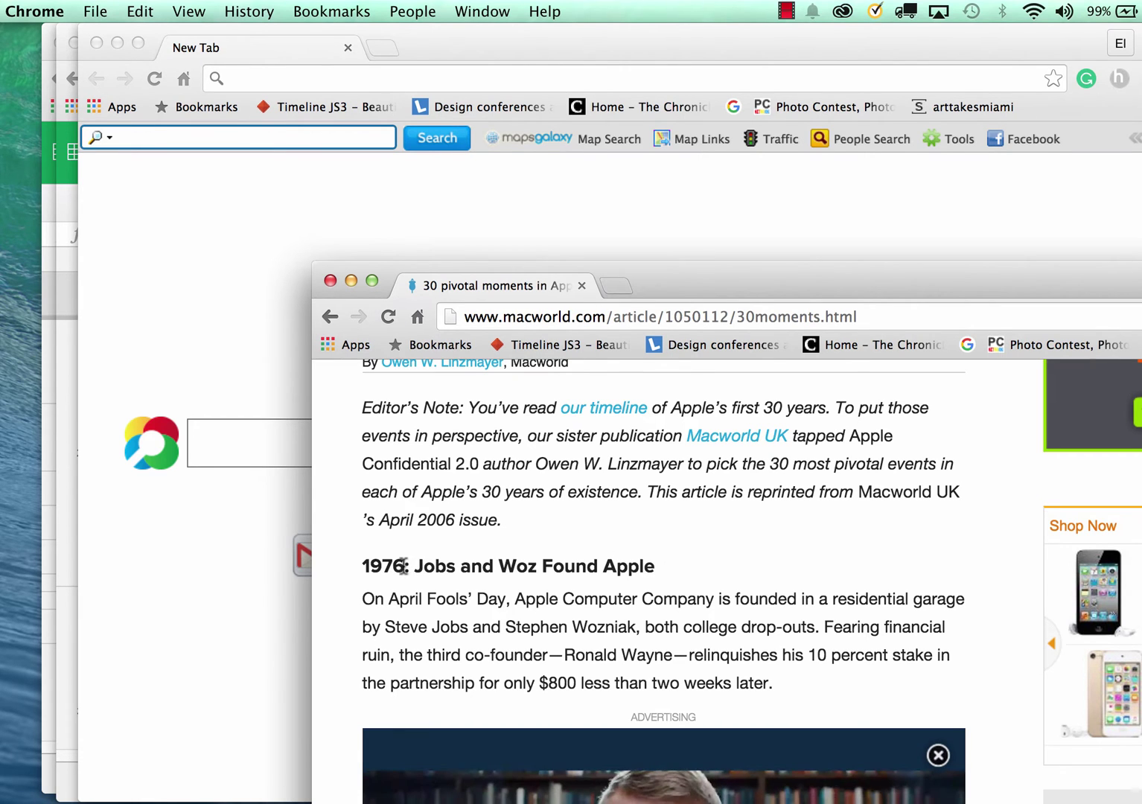
# Compare row 2's headline with Macworld's 'Jobs and Woz Found Apple' heading
pyautogui.click(70, 206)
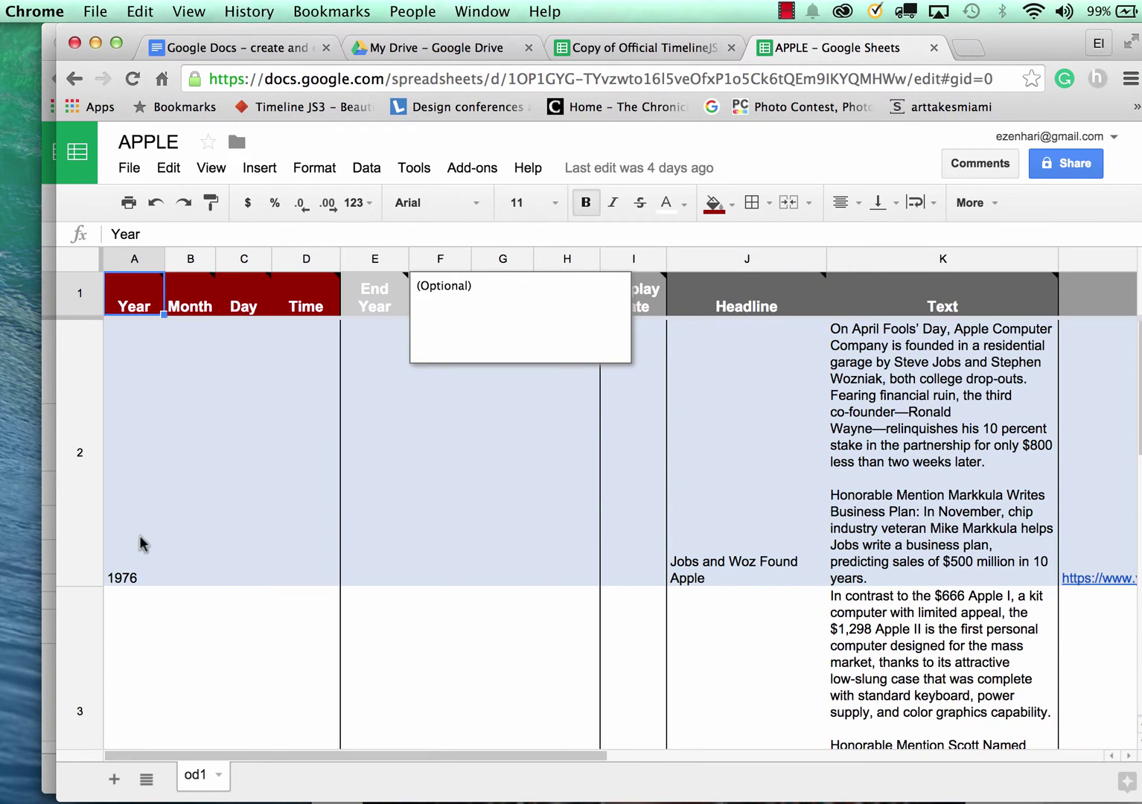
pyautogui.click(500, 451)
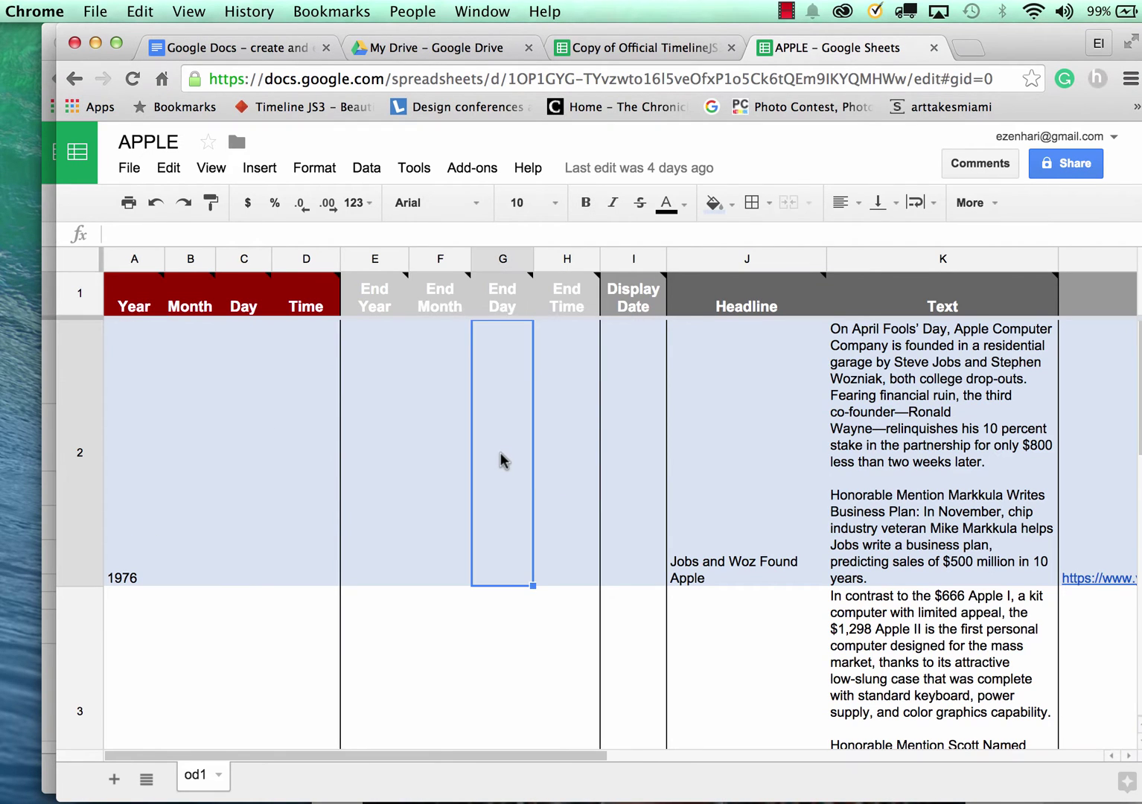
pyautogui.click(703, 573)
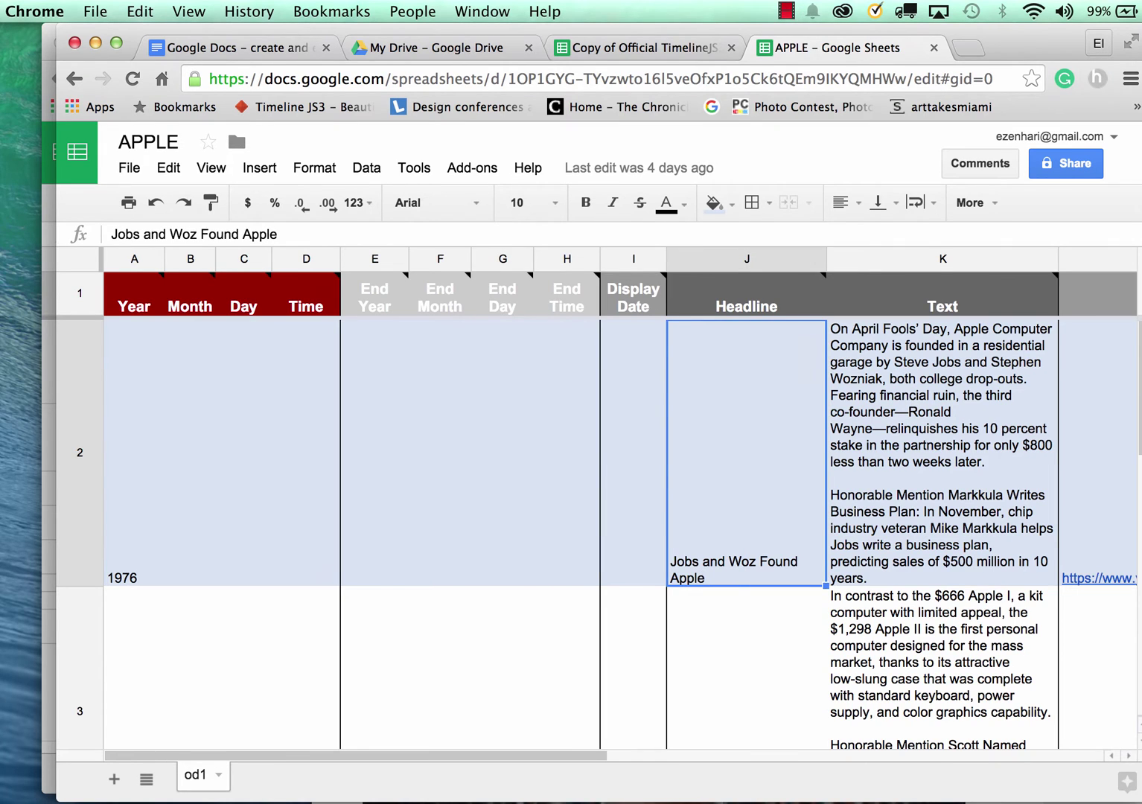
pyautogui.press('super+grave')
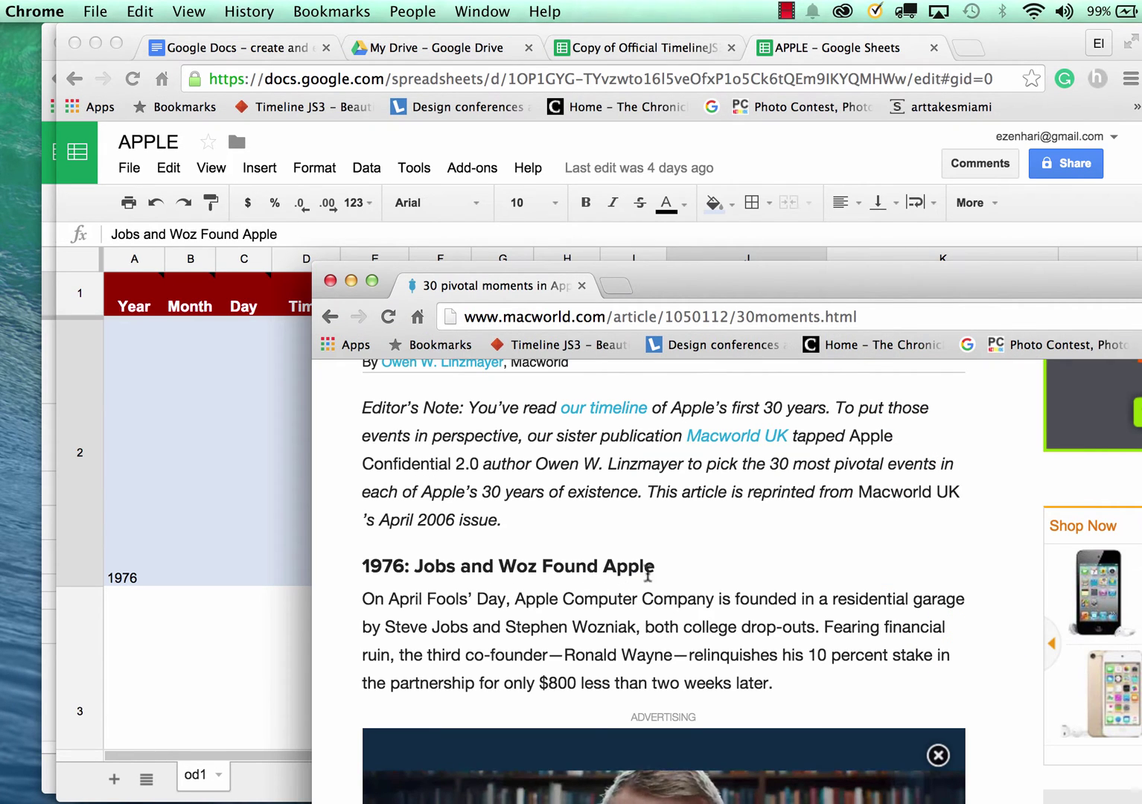
pyautogui.moveTo(662, 569); pyautogui.dragTo(400, 564)
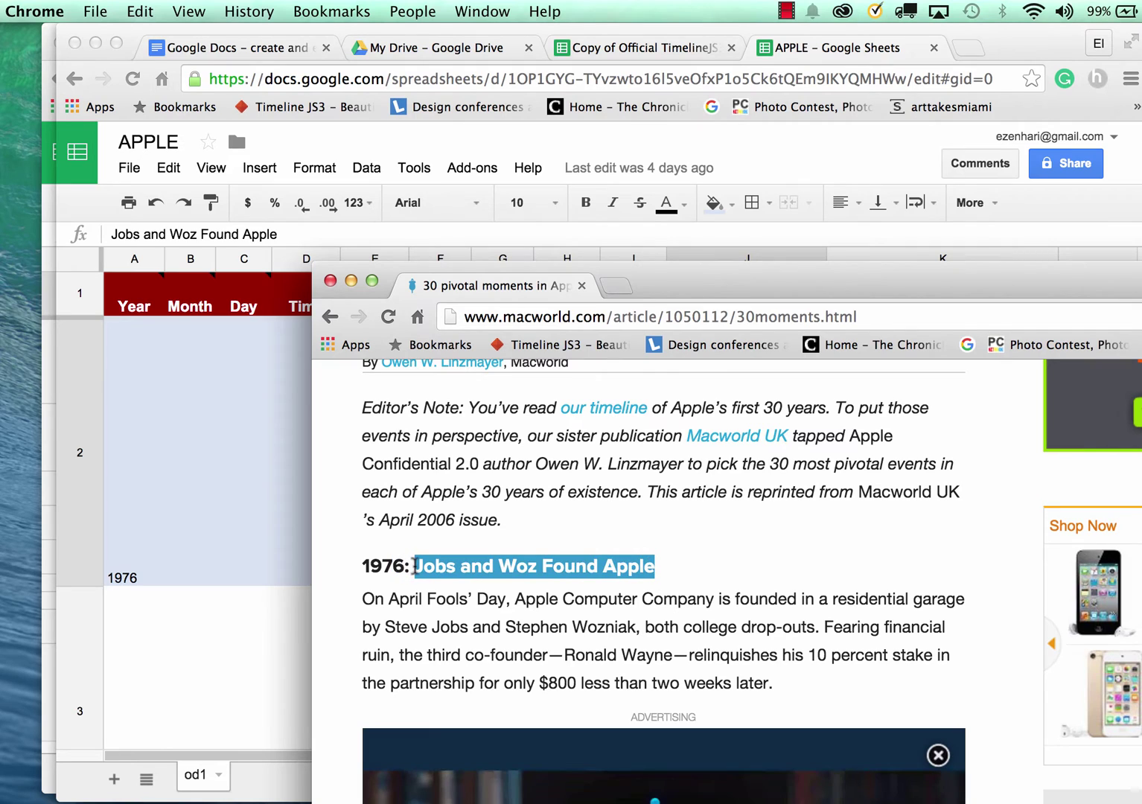
pyautogui.press('super+grave')
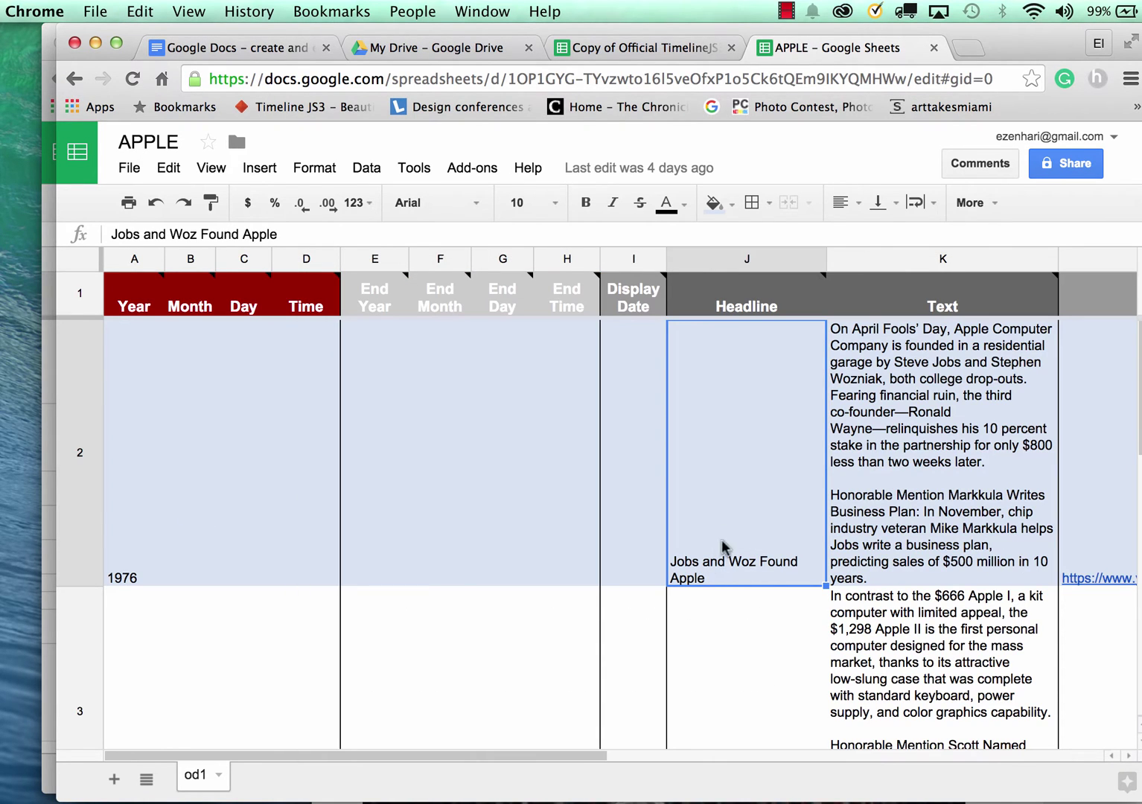
pyautogui.press('super+grave')
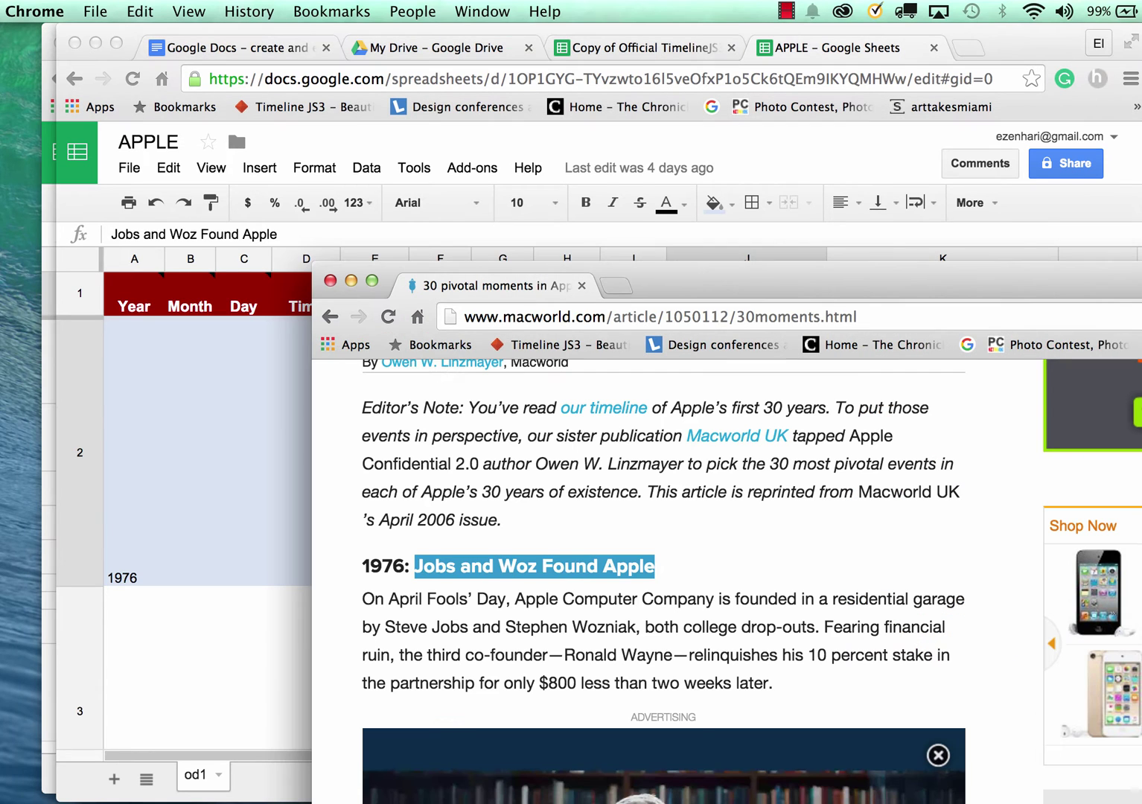
# Copy Macworld's April Fools' Day founding paragraph and check it against Text cell K2
pyautogui.click(622, 656)
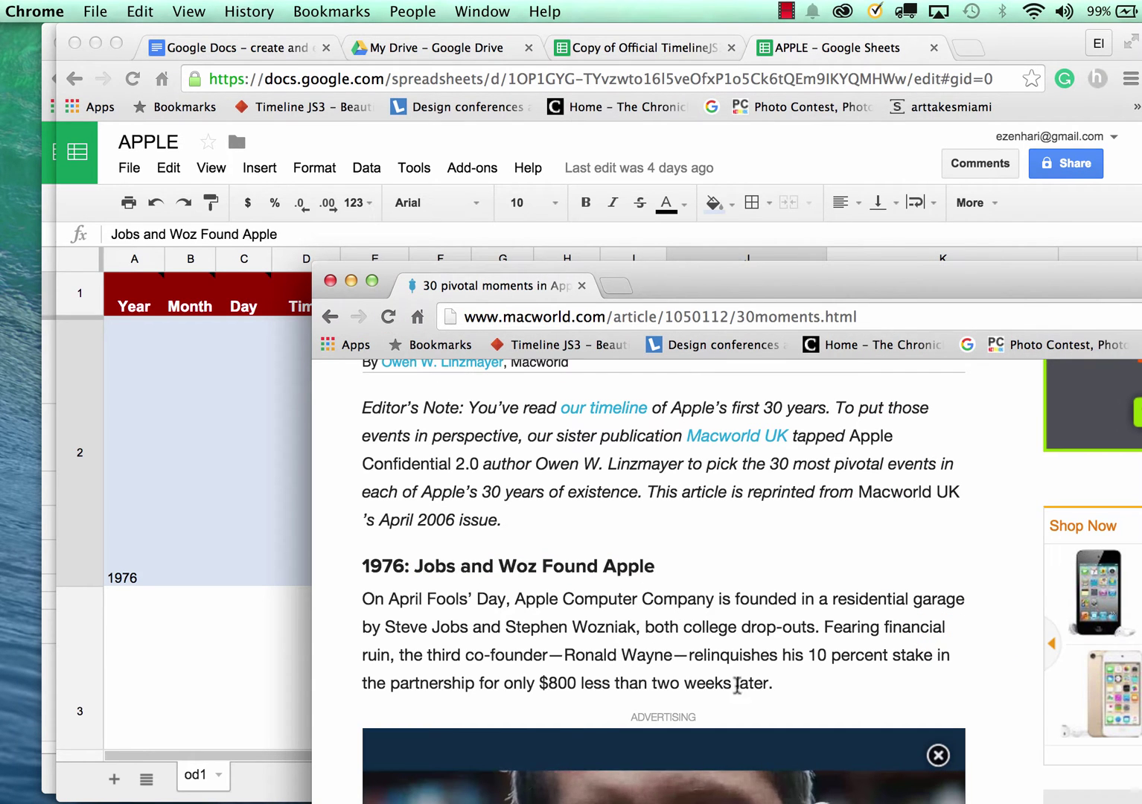
pyautogui.moveTo(779, 694); pyautogui.dragTo(358, 600)
pyautogui.press('super+c')
pyautogui.press('super+grave')
pyautogui.click(864, 550)
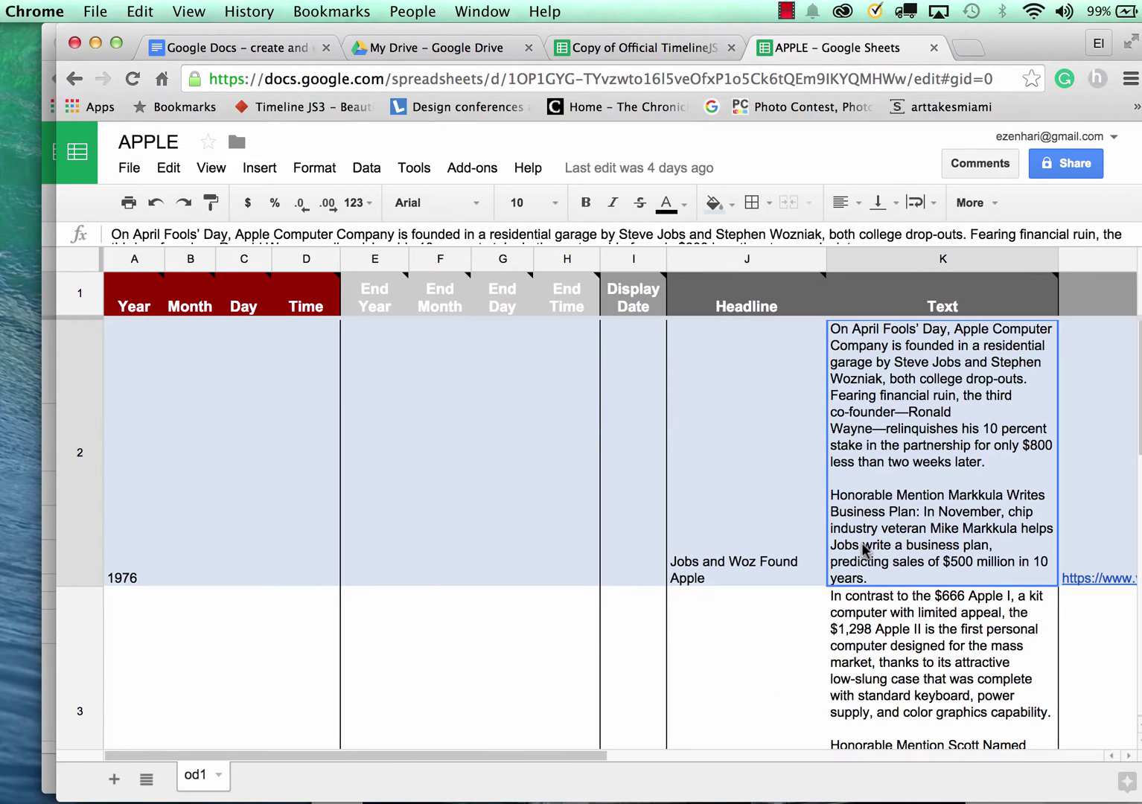
pyautogui.scroll(-8, 280, 510)
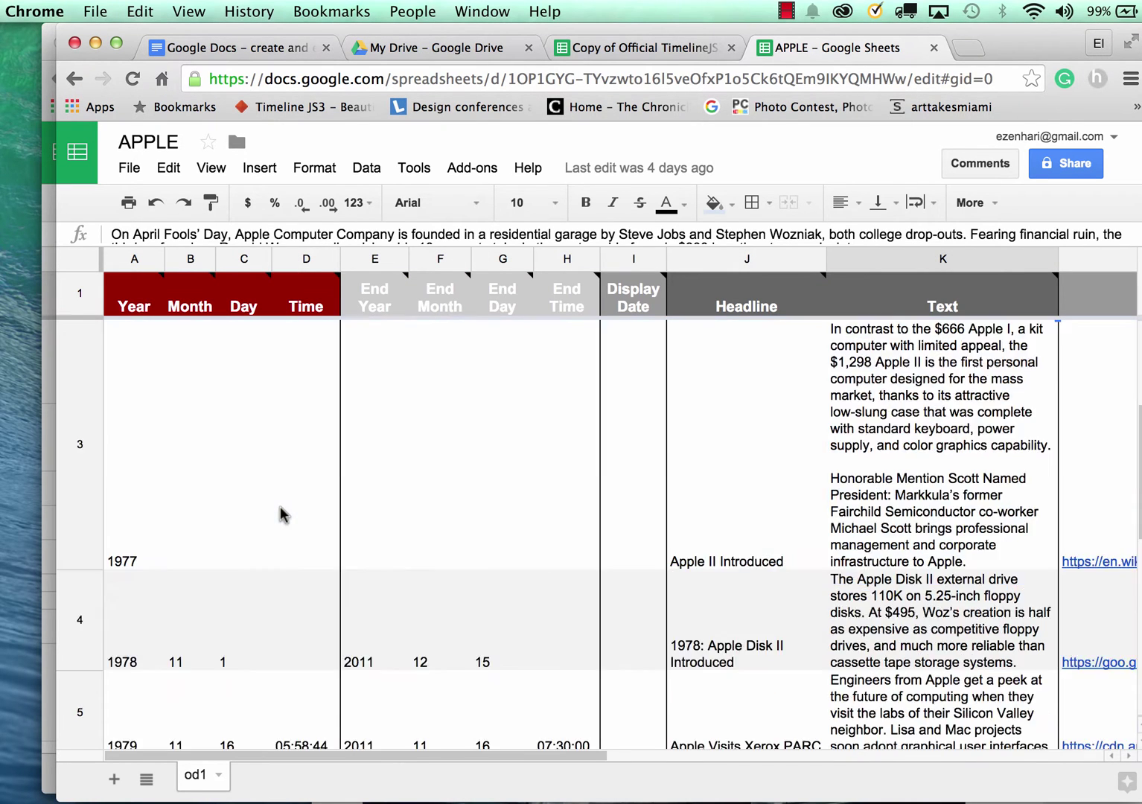
pyautogui.scroll(8, 280, 506)
pyautogui.hscroll(2, 280, 507)
pyautogui.scroll(-8, 281, 507)
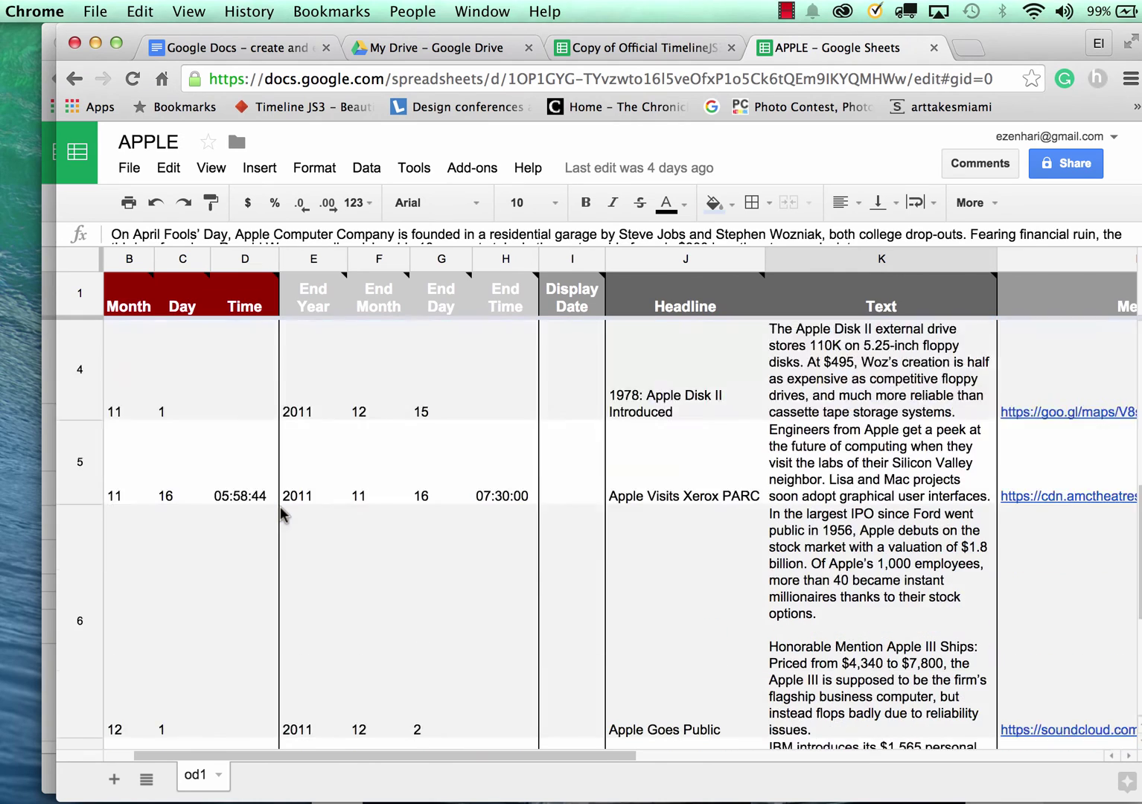
pyautogui.scroll(8, 282, 513)
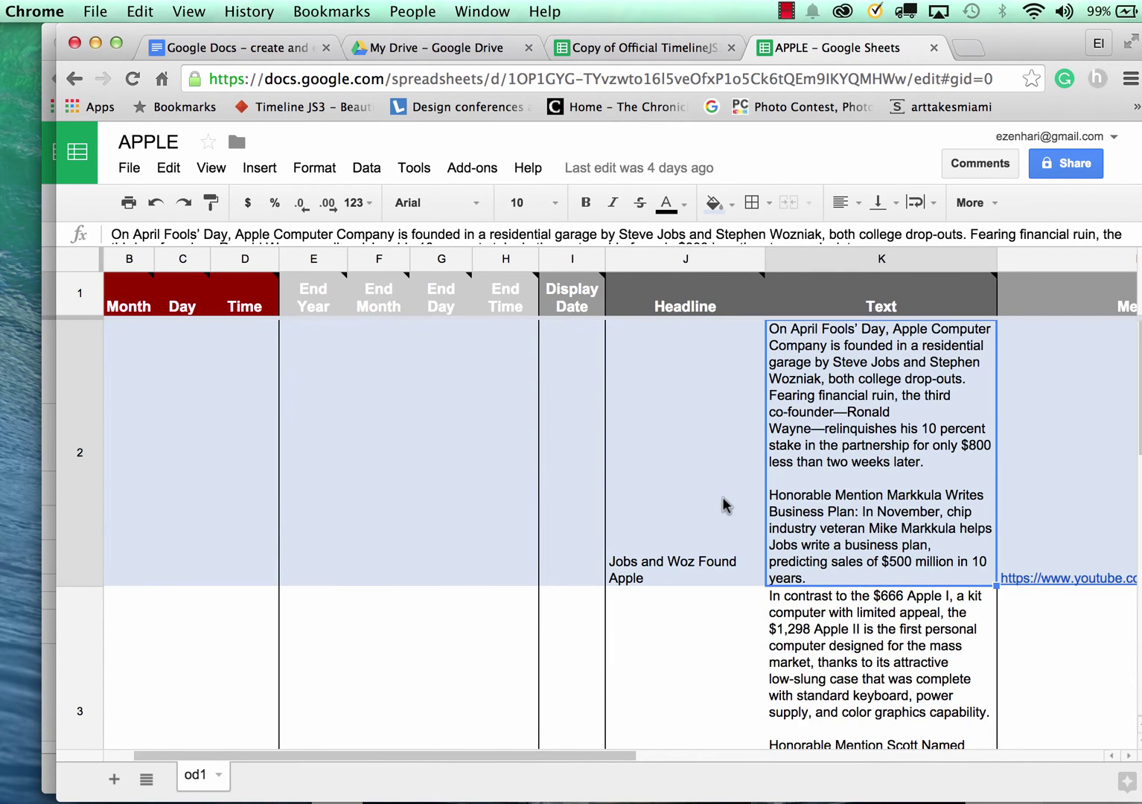
pyautogui.hscroll(6, 723, 498)
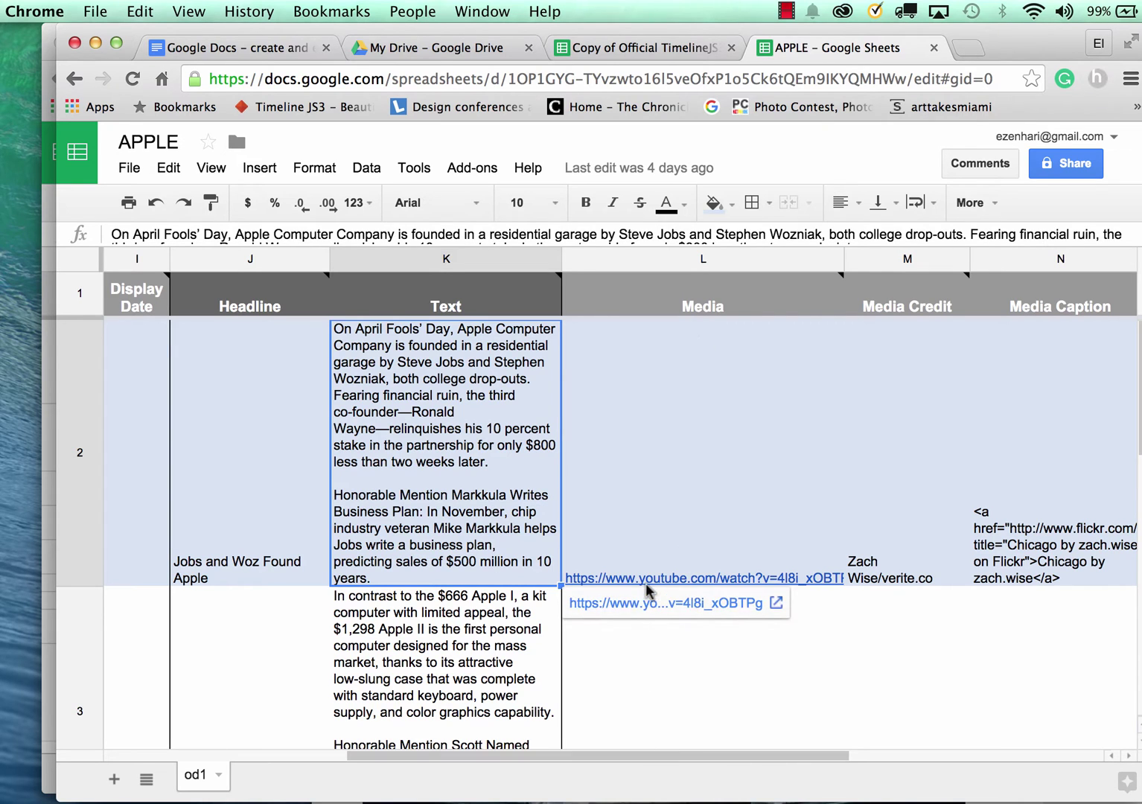
# Go to the YouTube site in the article browser window
pyautogui.press('super+grave')
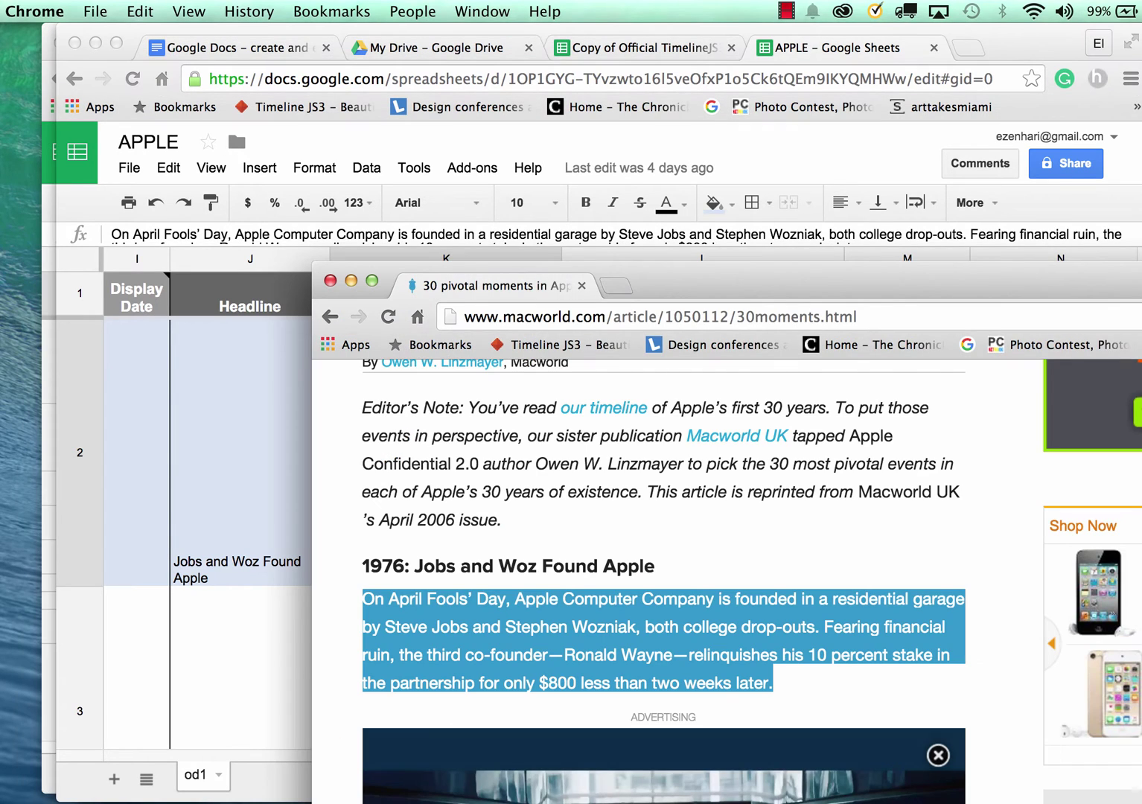
pyautogui.click(680, 318)
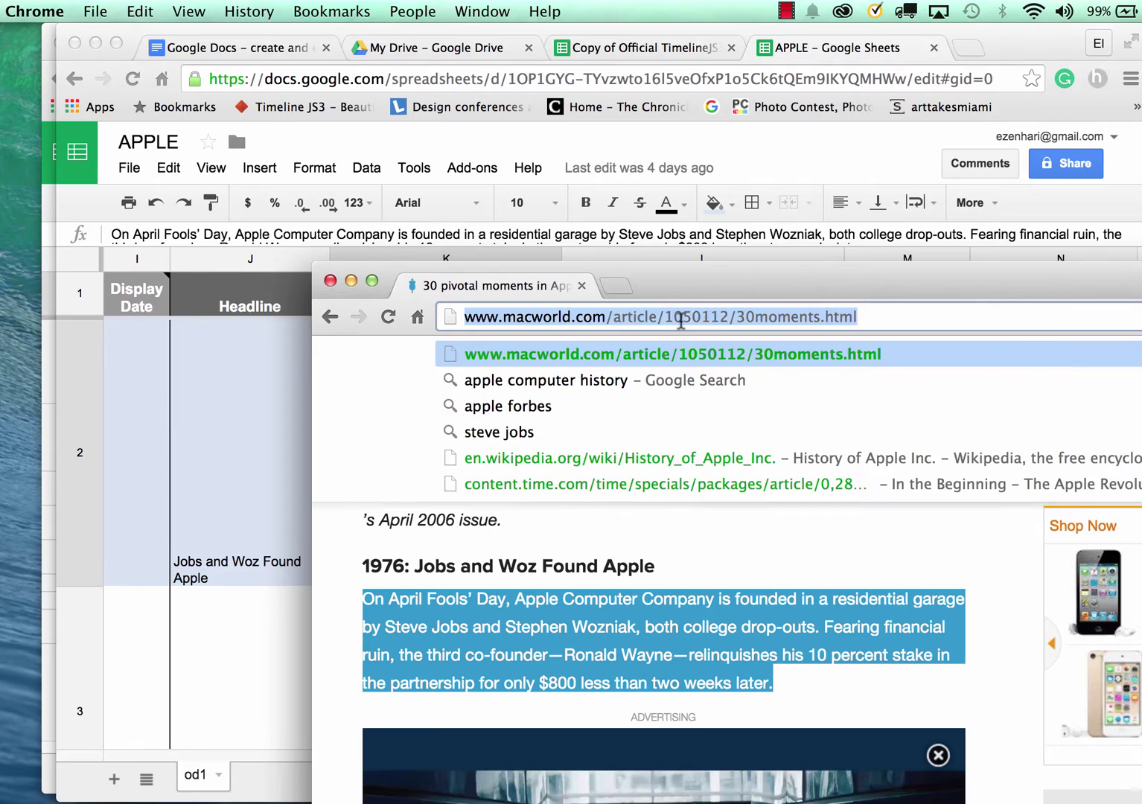
pyautogui.write('t')
pyautogui.press('BackSpace')
pyautogui.press('BackSpace')
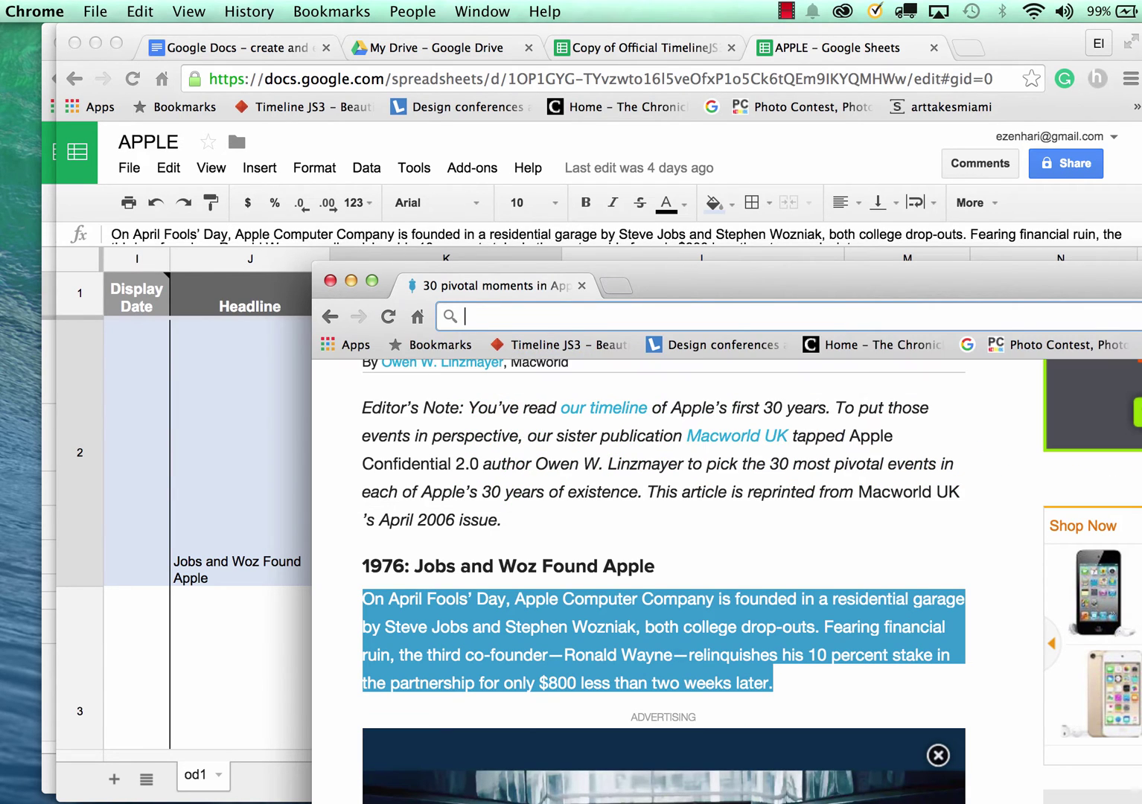
pyautogui.write('utube')
pyautogui.press('Return')
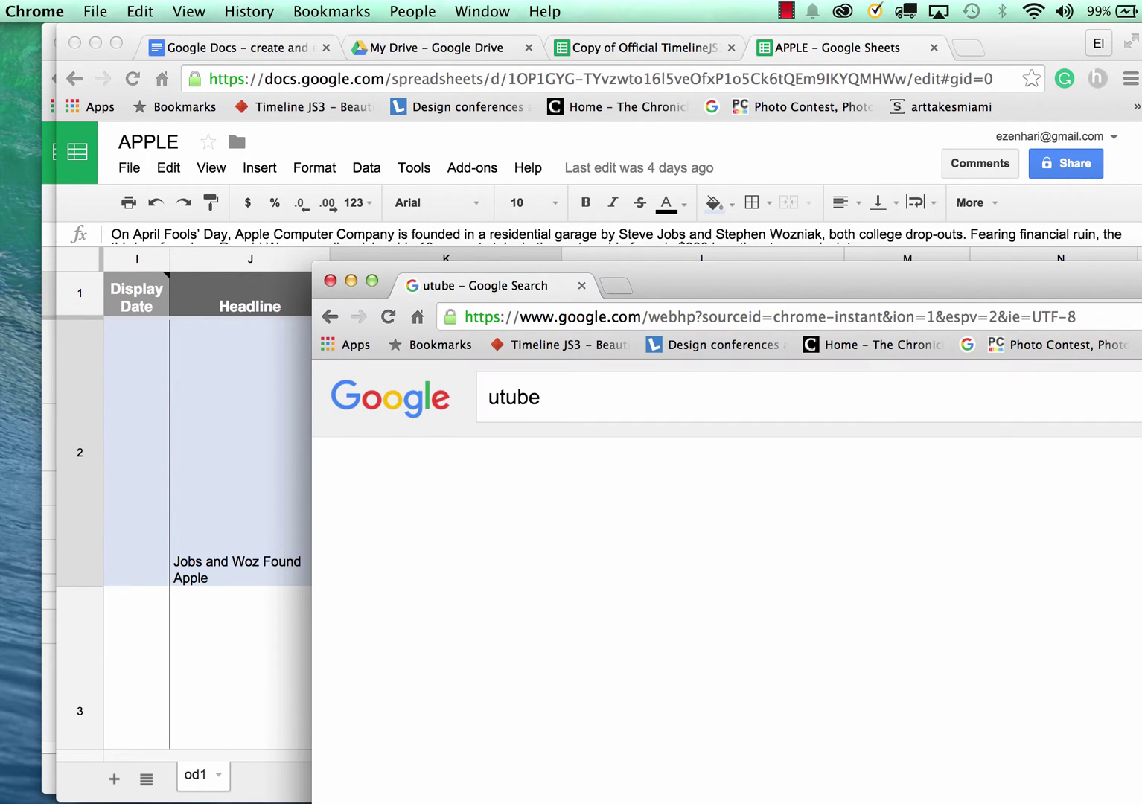
pyautogui.click(555, 718)
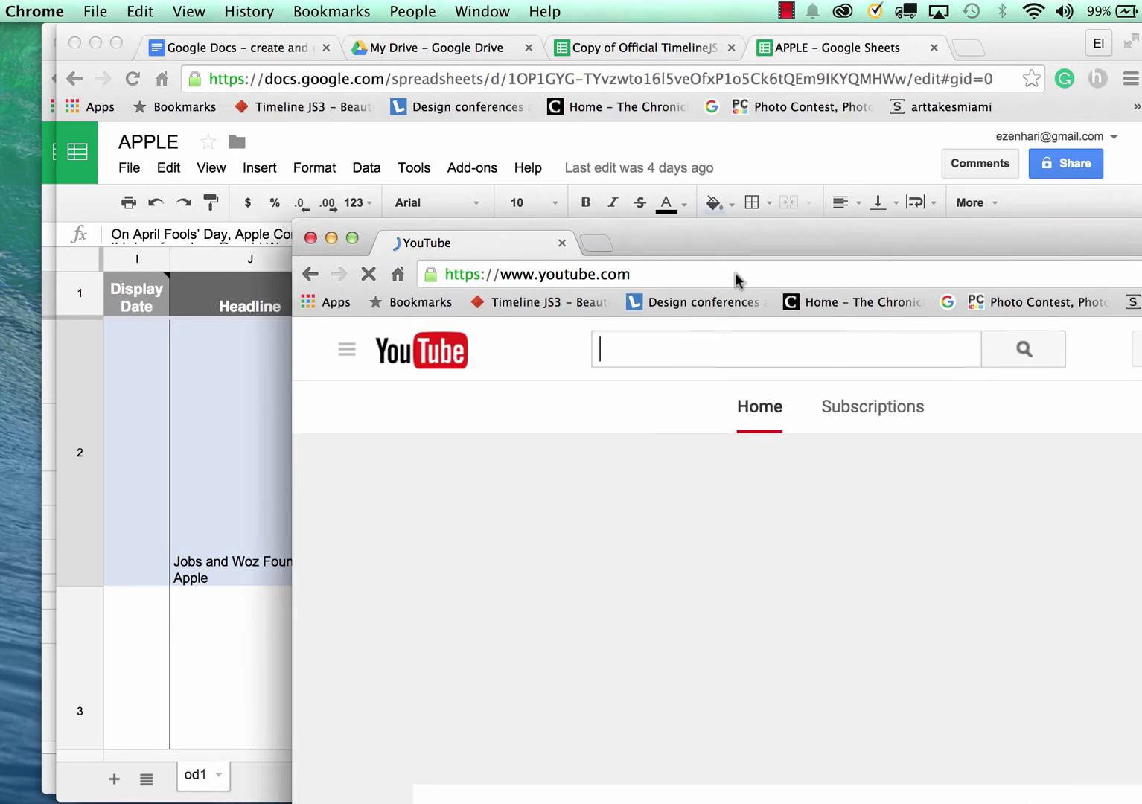
pyautogui.moveTo(736, 275); pyautogui.dragTo(502, 12)
# Search YouTube for 'Apple Computers' and open The Lost 1984 Video
pyautogui.write('A')
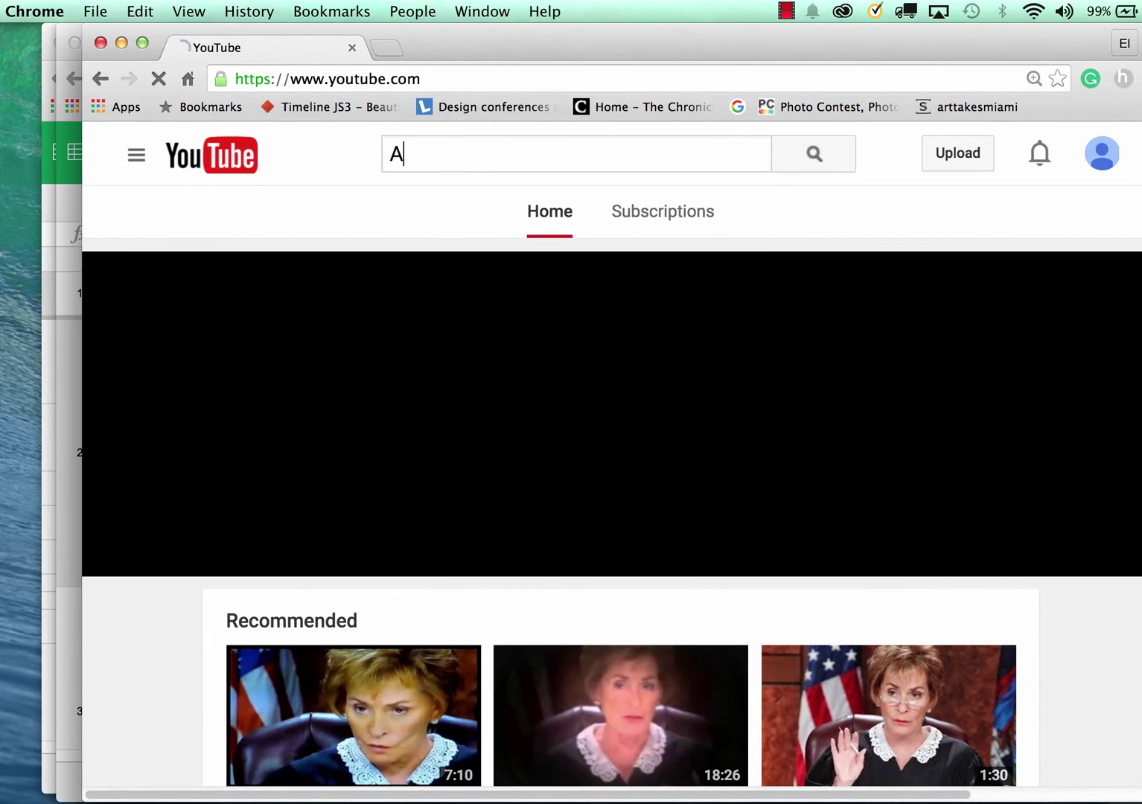
pyautogui.write('pple Computers')
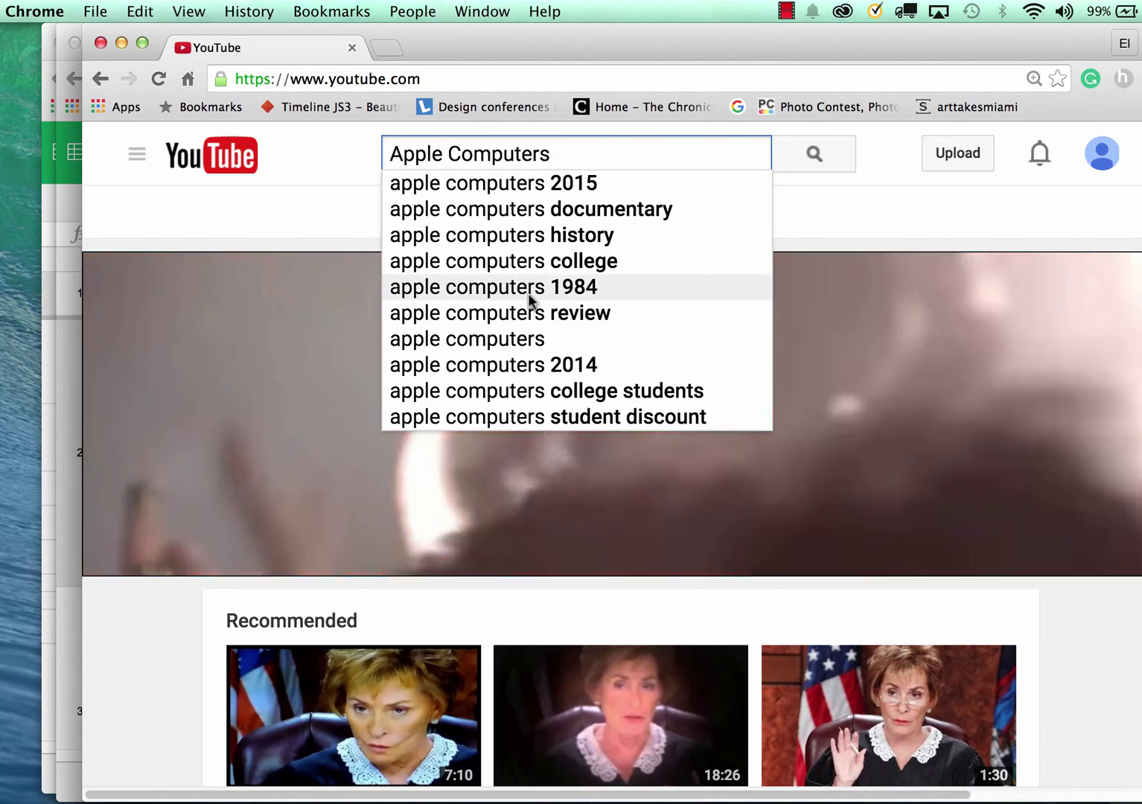
pyautogui.click(530, 292)
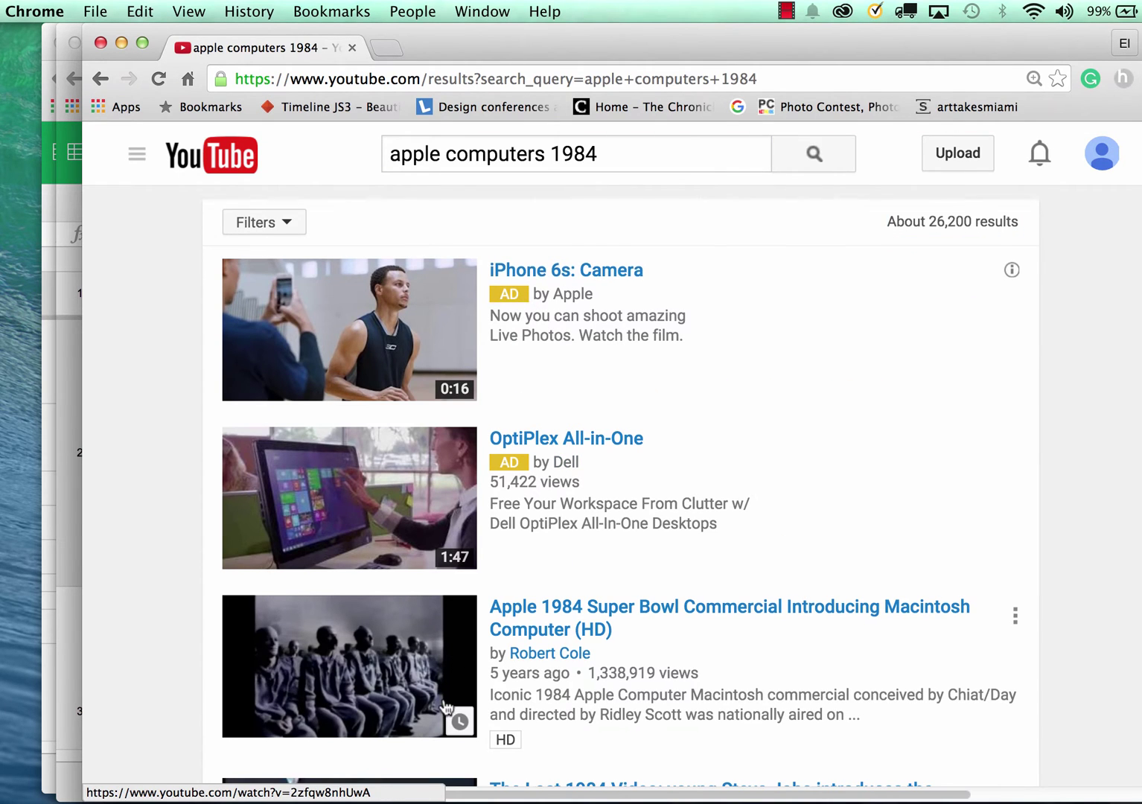
pyautogui.scroll(-5, 446, 705)
pyautogui.scroll(-2, 451, 670)
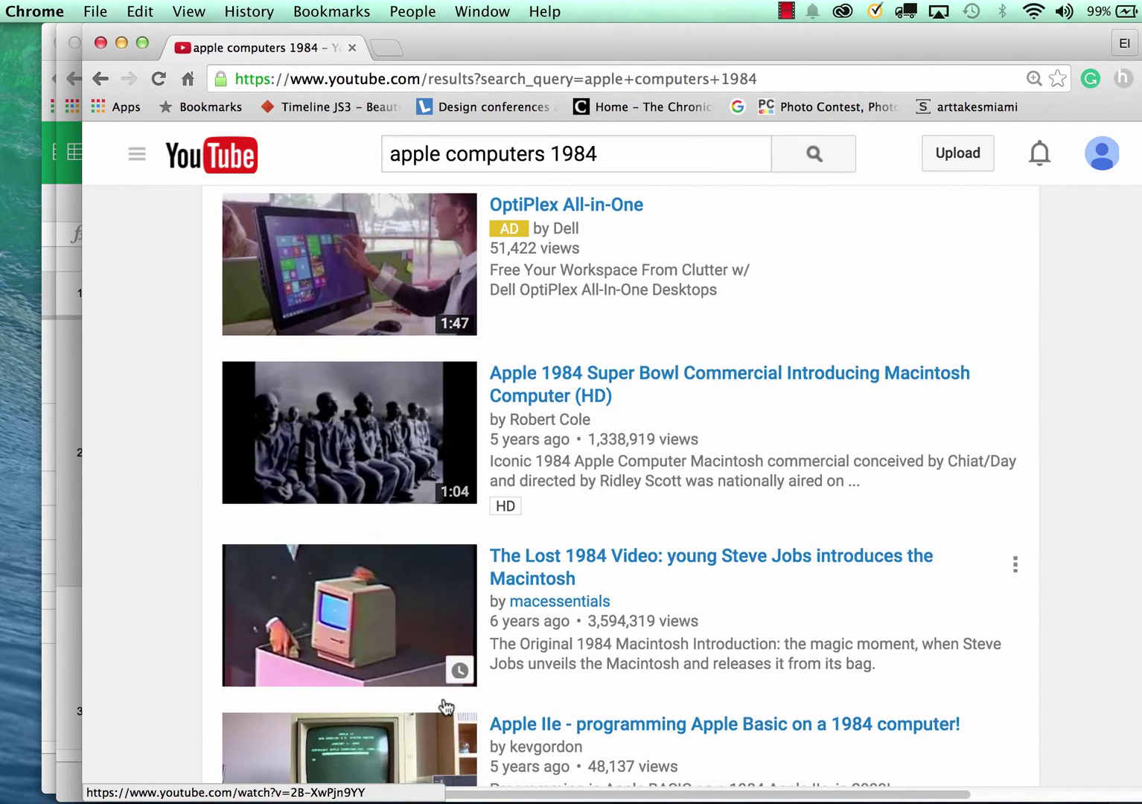
pyautogui.click(395, 586)
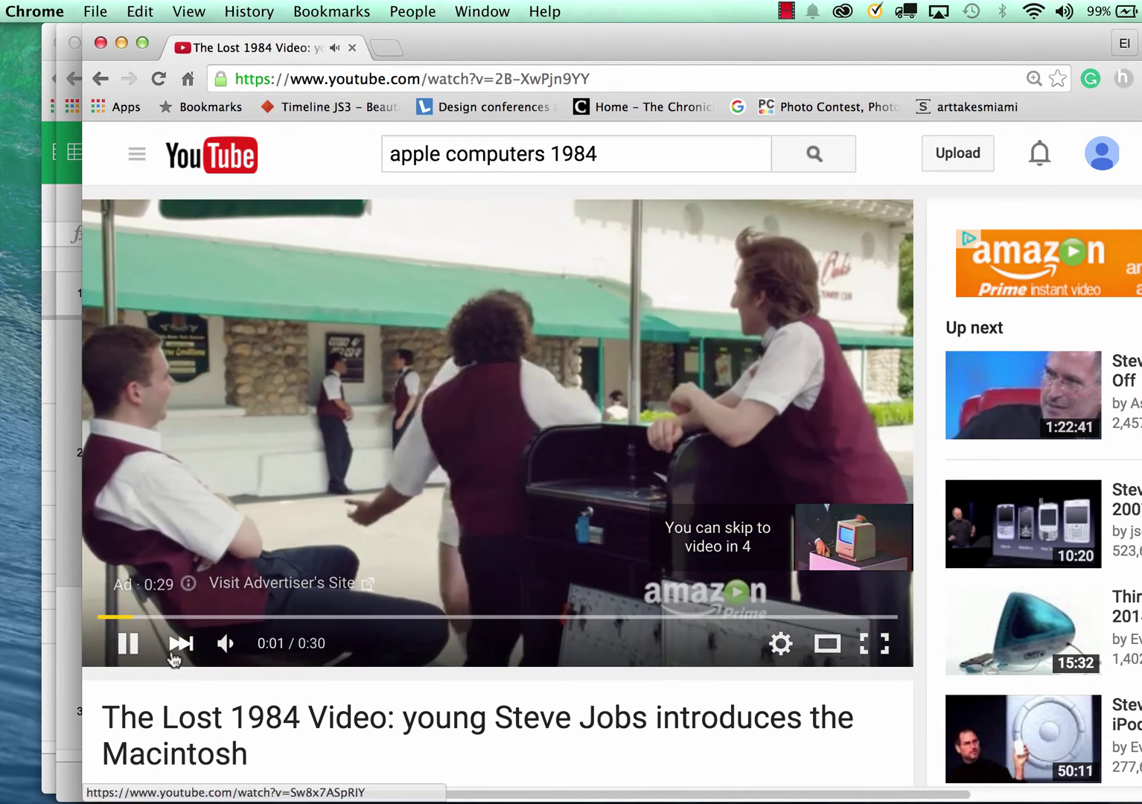
pyautogui.click(124, 642)
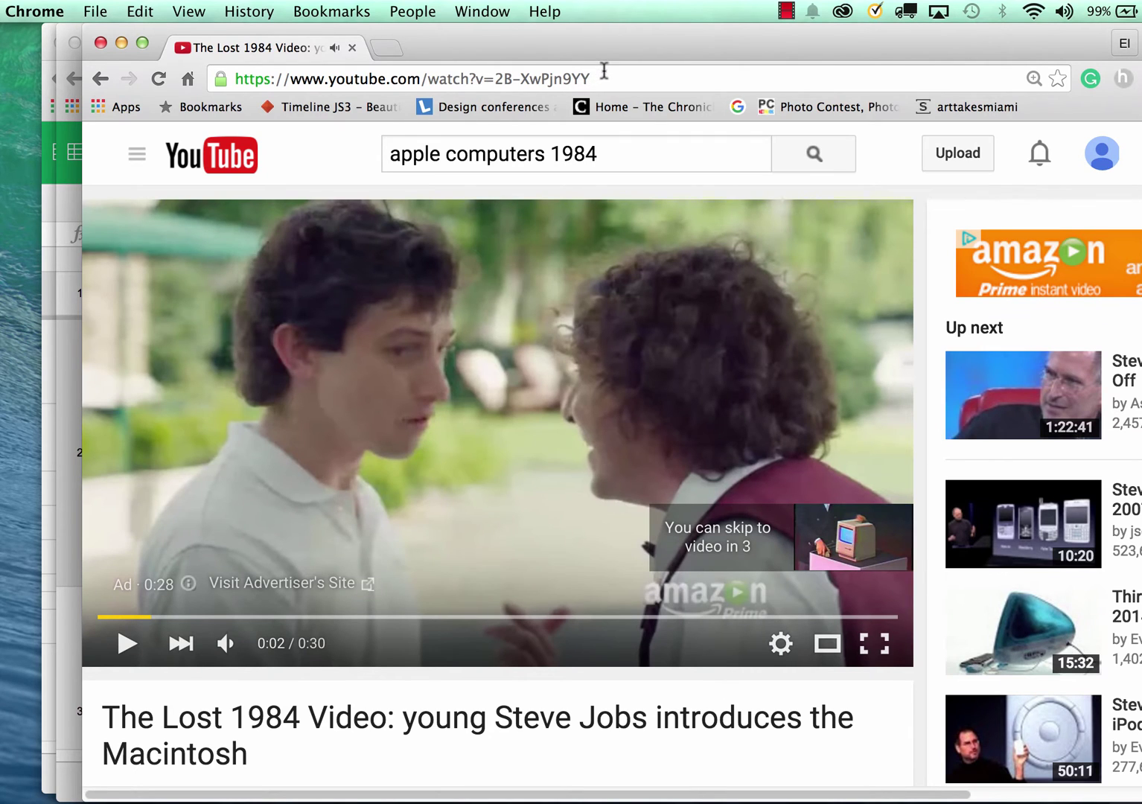
# Copy the video's youtu.be share link and move the YouTube window aside
pyautogui.scroll(-5, 469, 497)
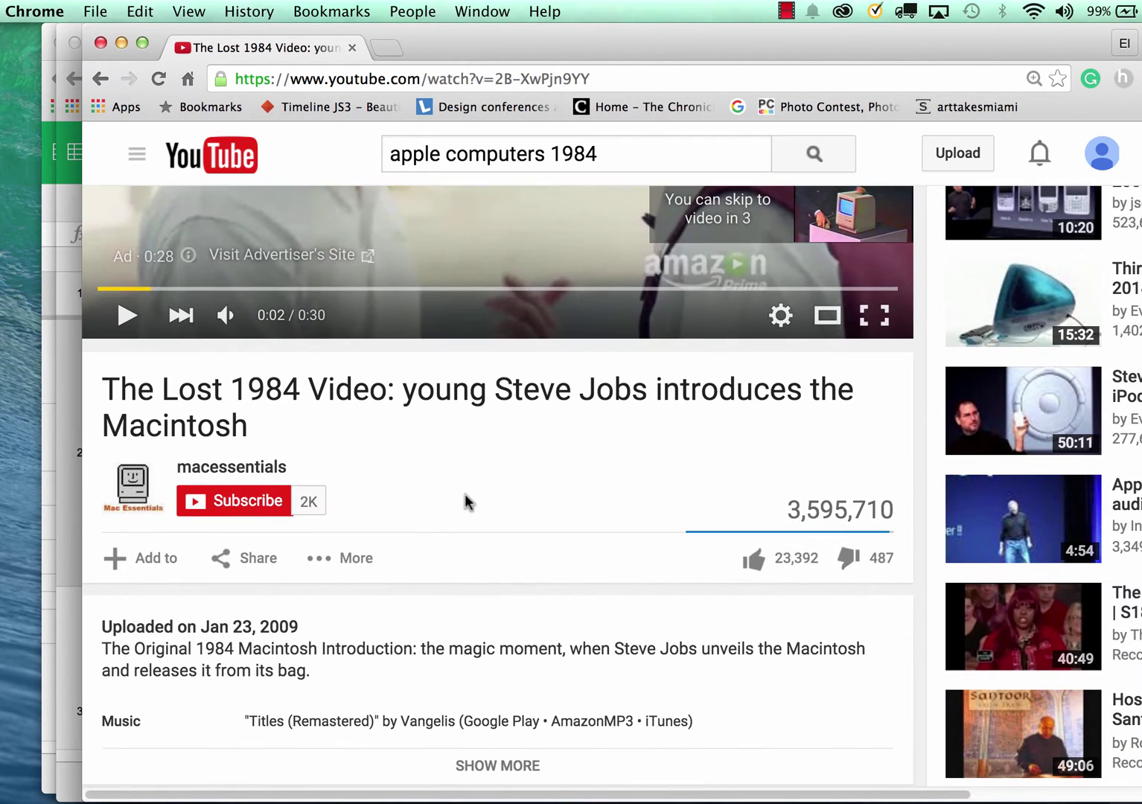
pyautogui.click(248, 565)
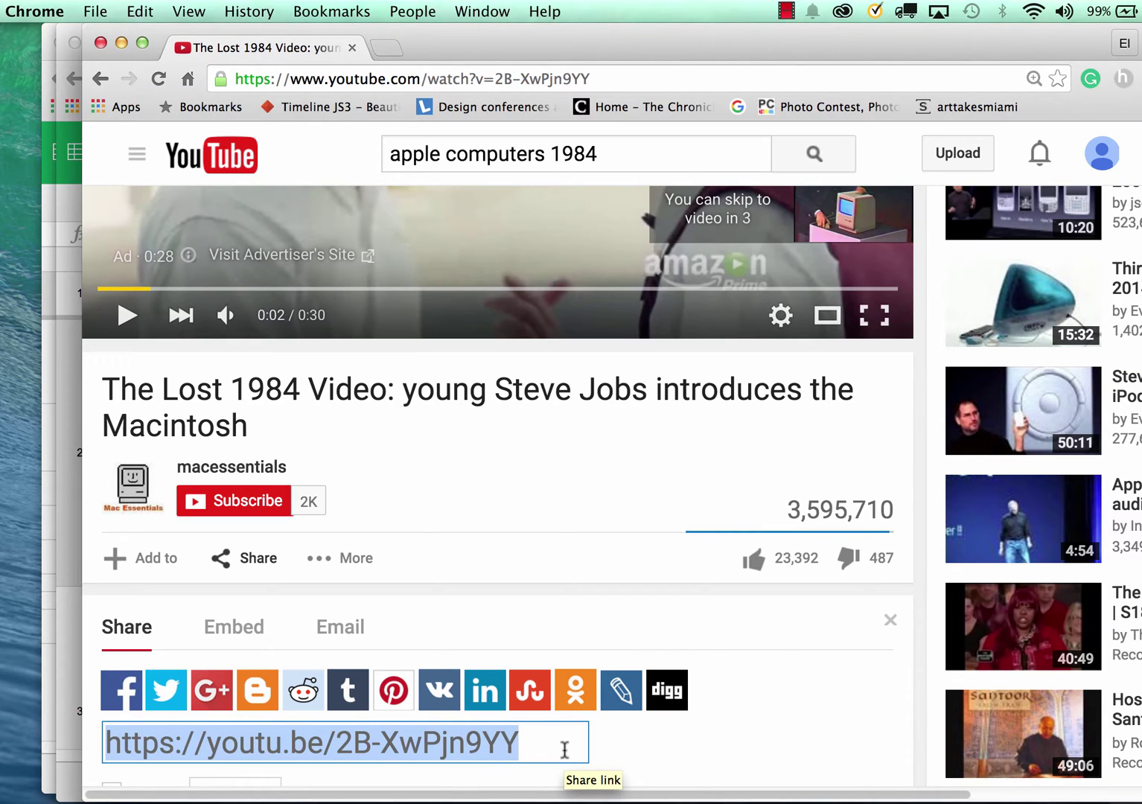
pyautogui.moveTo(565, 750); pyautogui.dragTo(67, 741)
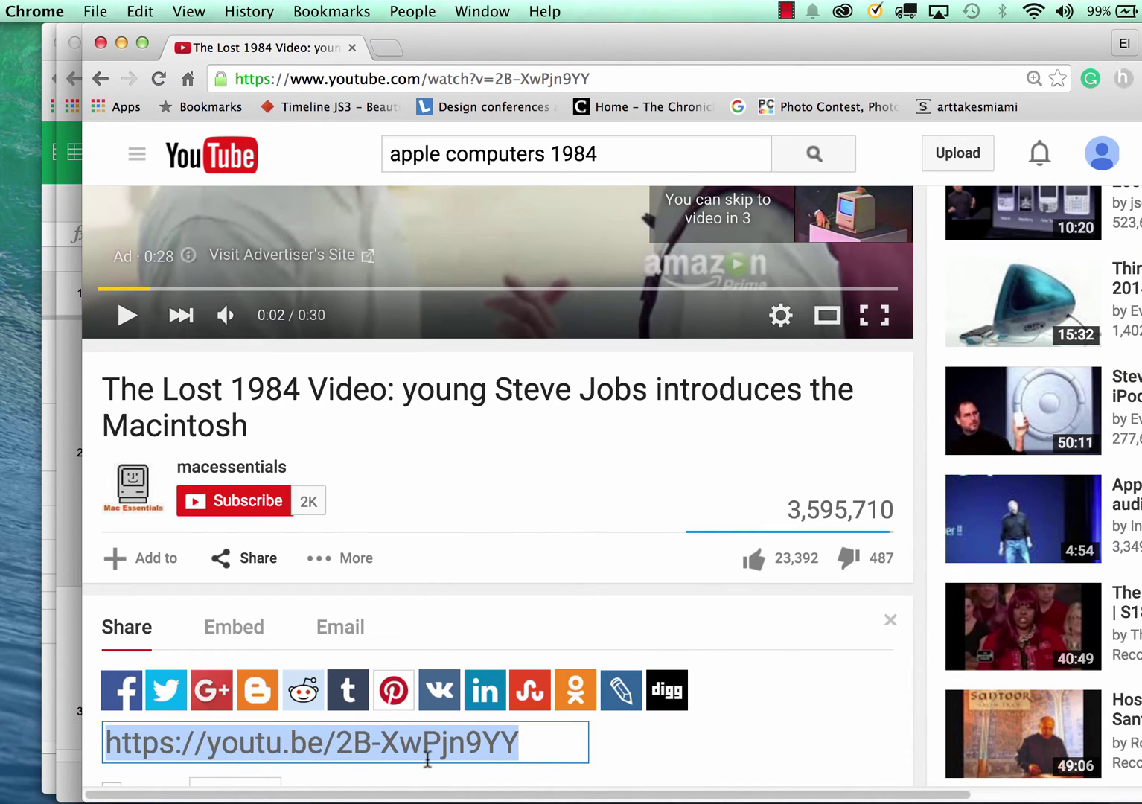
pyautogui.press('super+c')
pyautogui.moveTo(374, 43); pyautogui.dragTo(967, 407)
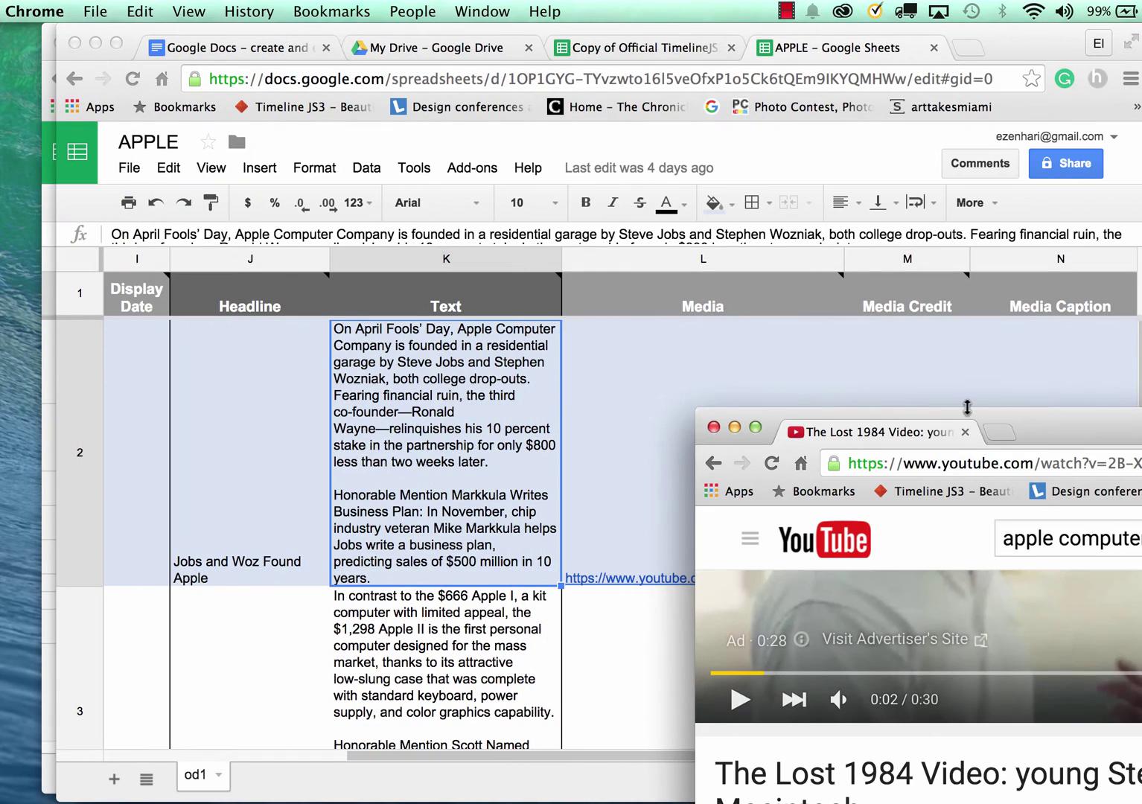
# Replace the Media URL in cell L2 with the copied youtu.be link
pyautogui.click(674, 348)
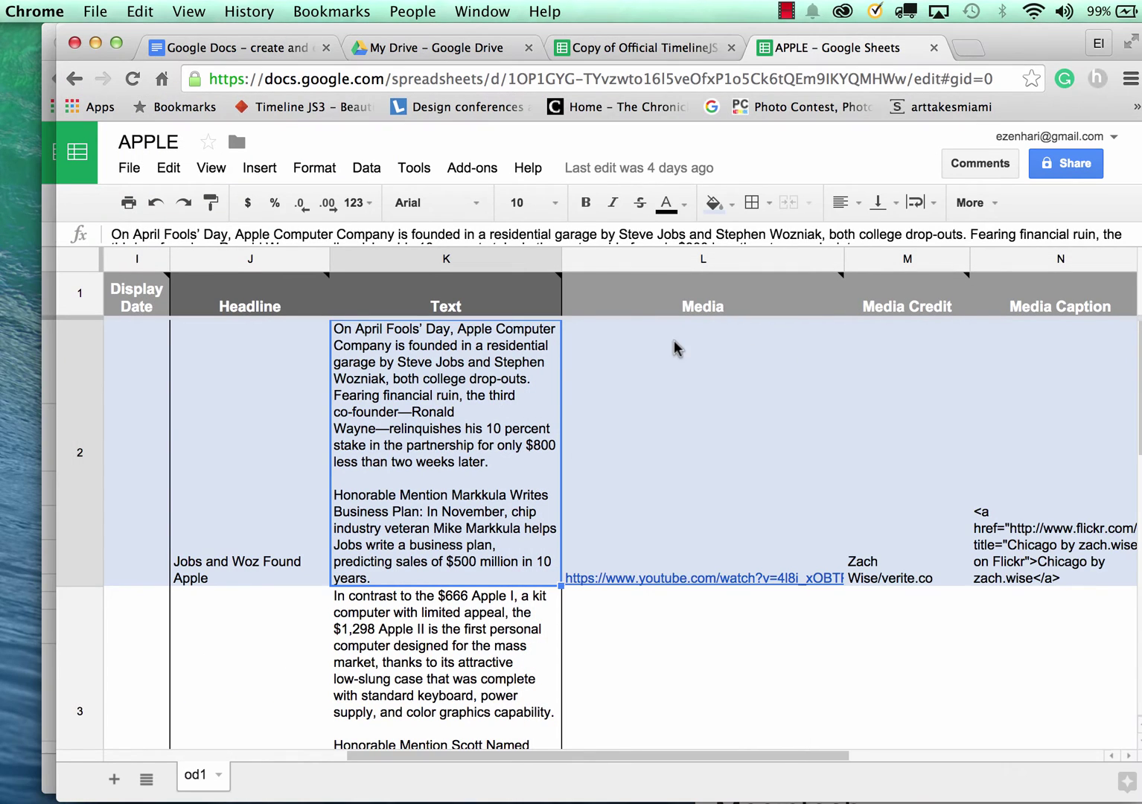
pyautogui.doubleClick(737, 579)
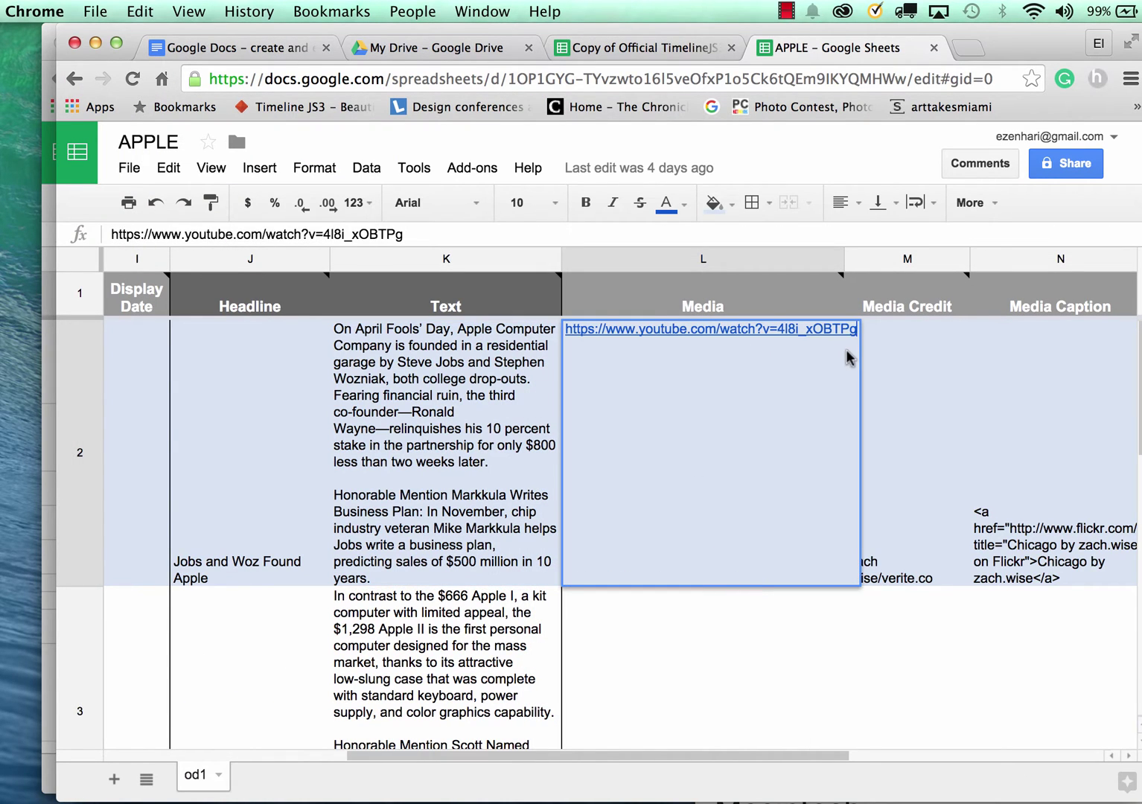
pyautogui.press('super+a')
pyautogui.press('super+v')
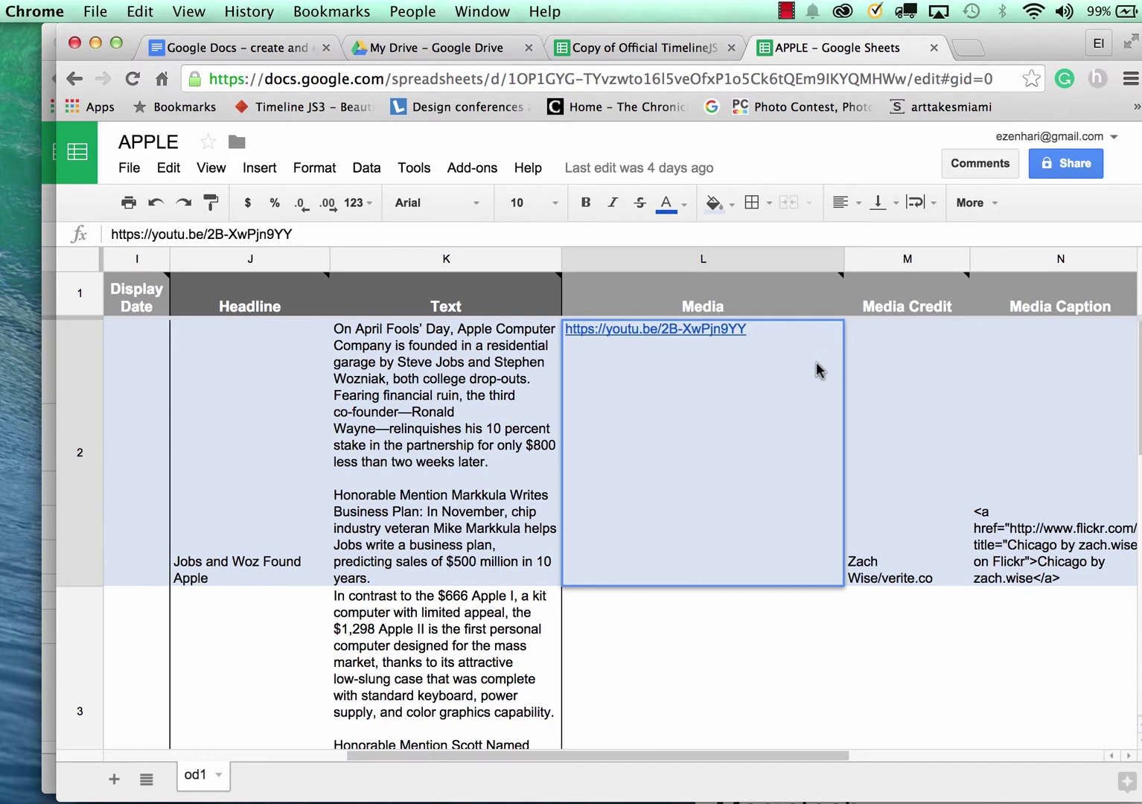
pyautogui.click(869, 493)
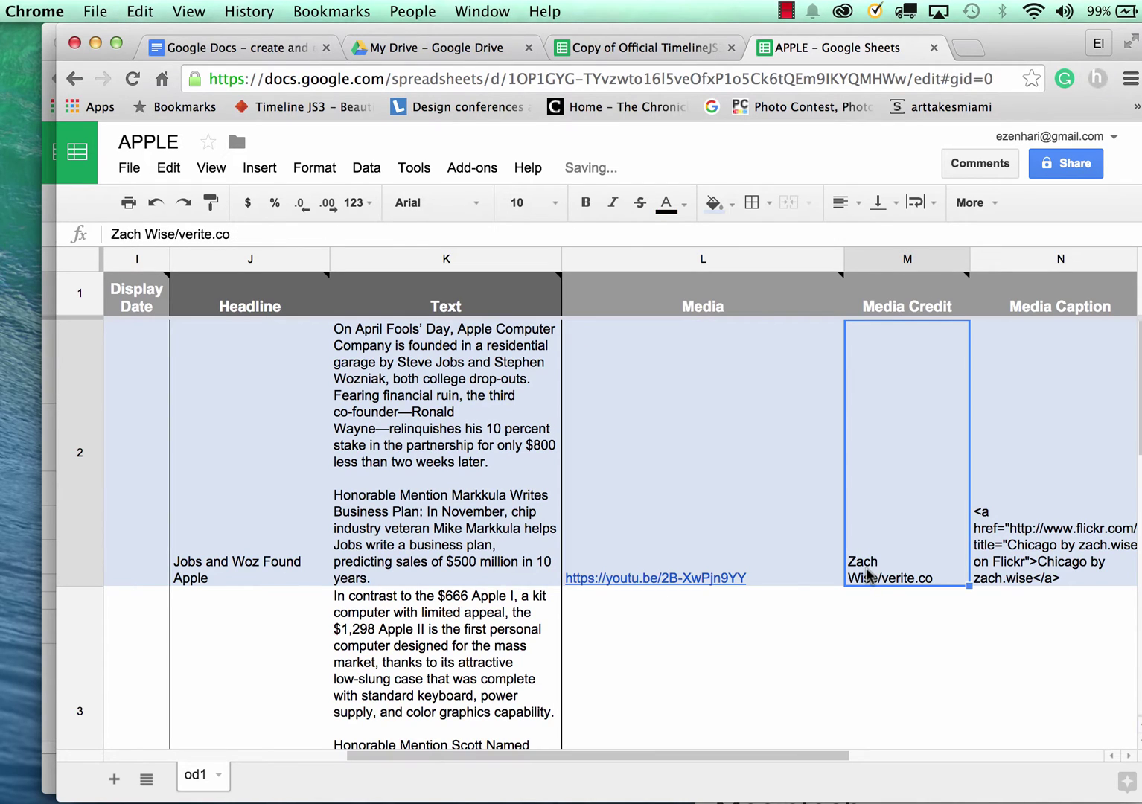
# Replace the first entry's existing Media Credit text with 'Youtube Video'
pyautogui.doubleClick(868, 574)
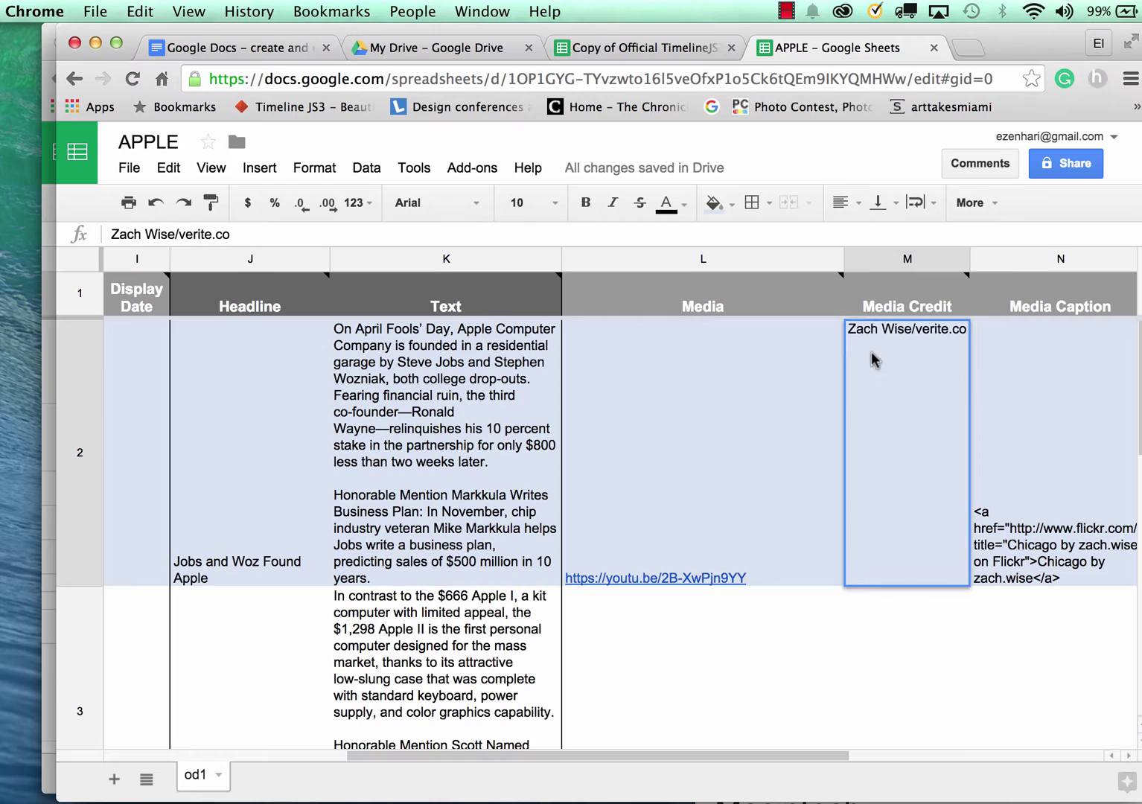
pyautogui.moveTo(884, 329); pyautogui.dragTo(841, 302)
pyautogui.click(853, 333)
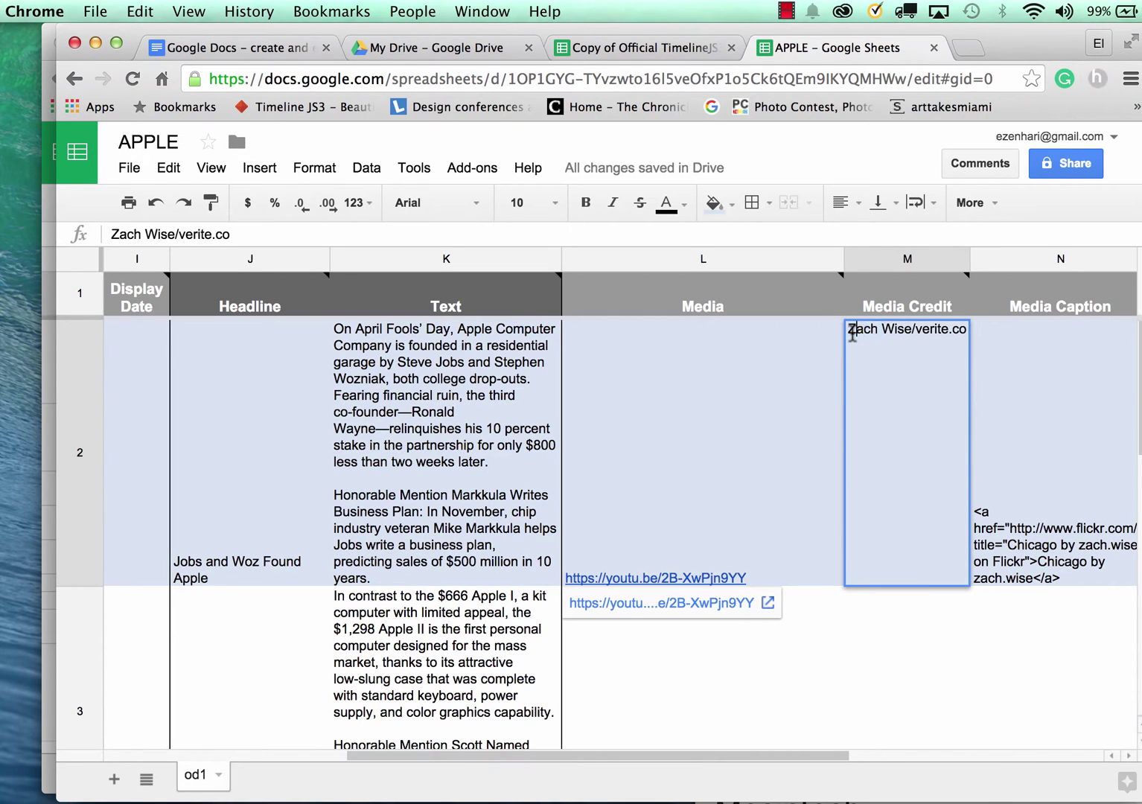
pyautogui.moveTo(853, 333); pyautogui.dragTo(989, 337)
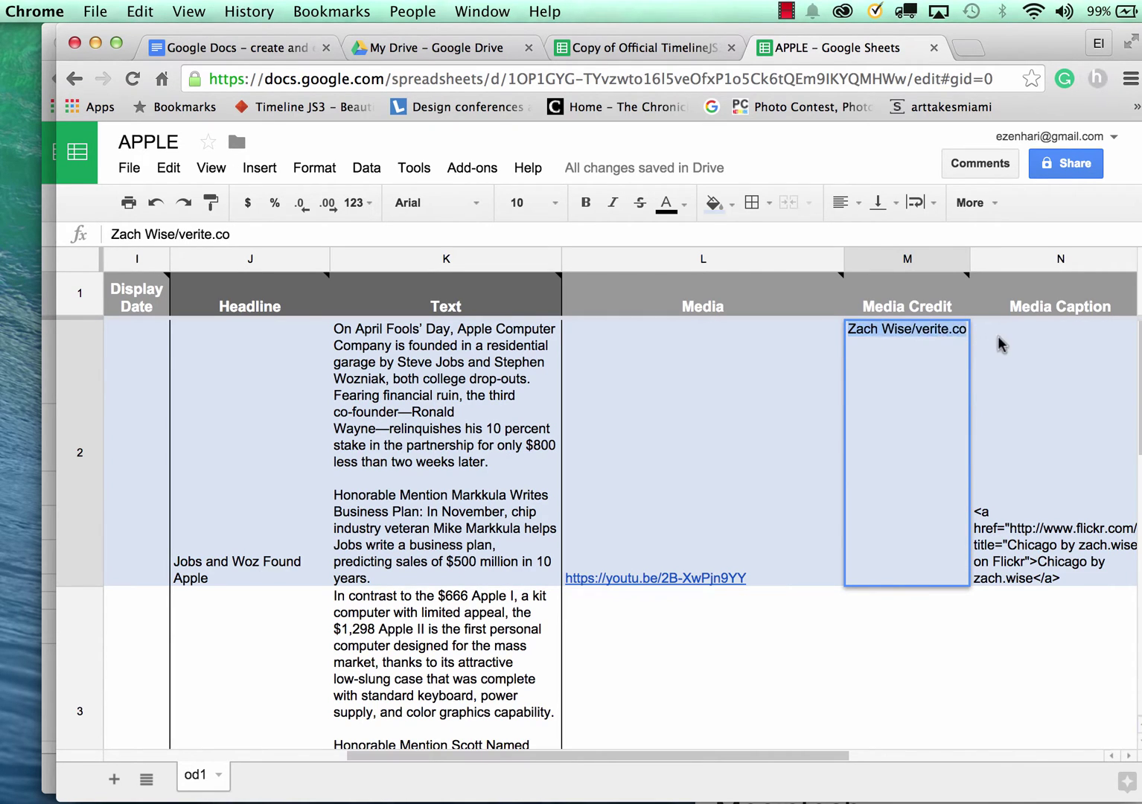
pyautogui.write('Utube Video')
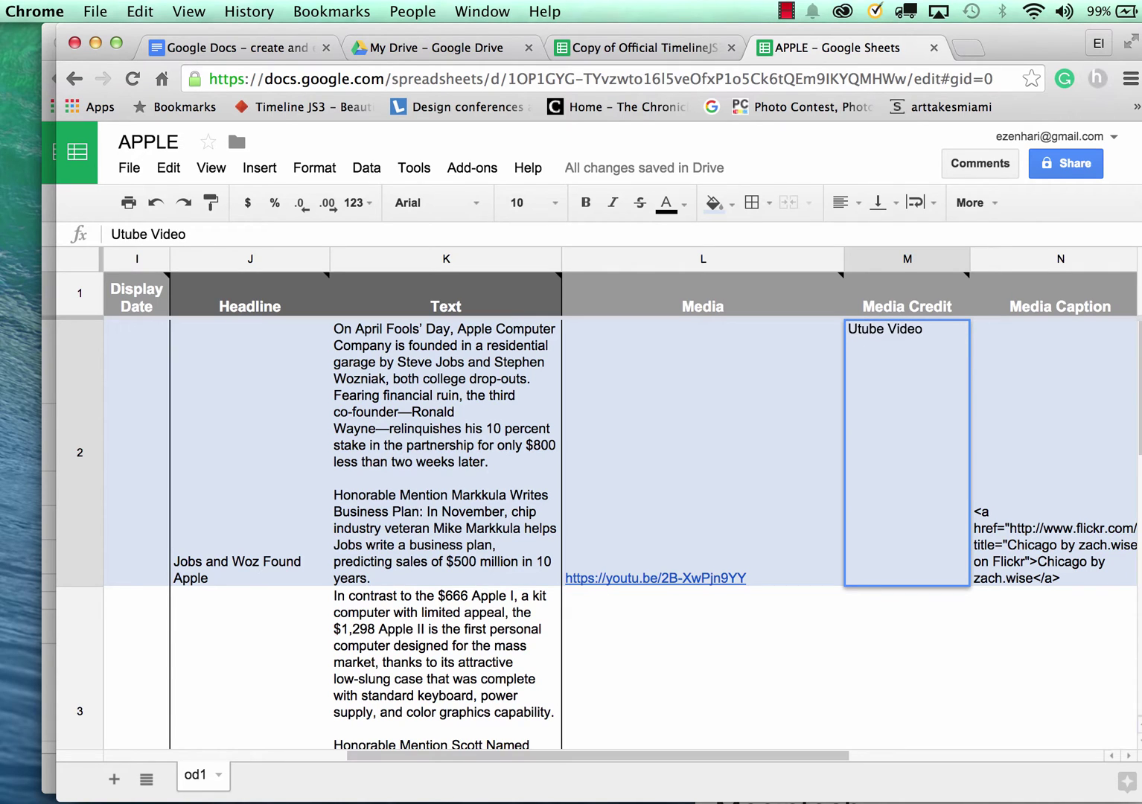
pyautogui.press('super+grave')
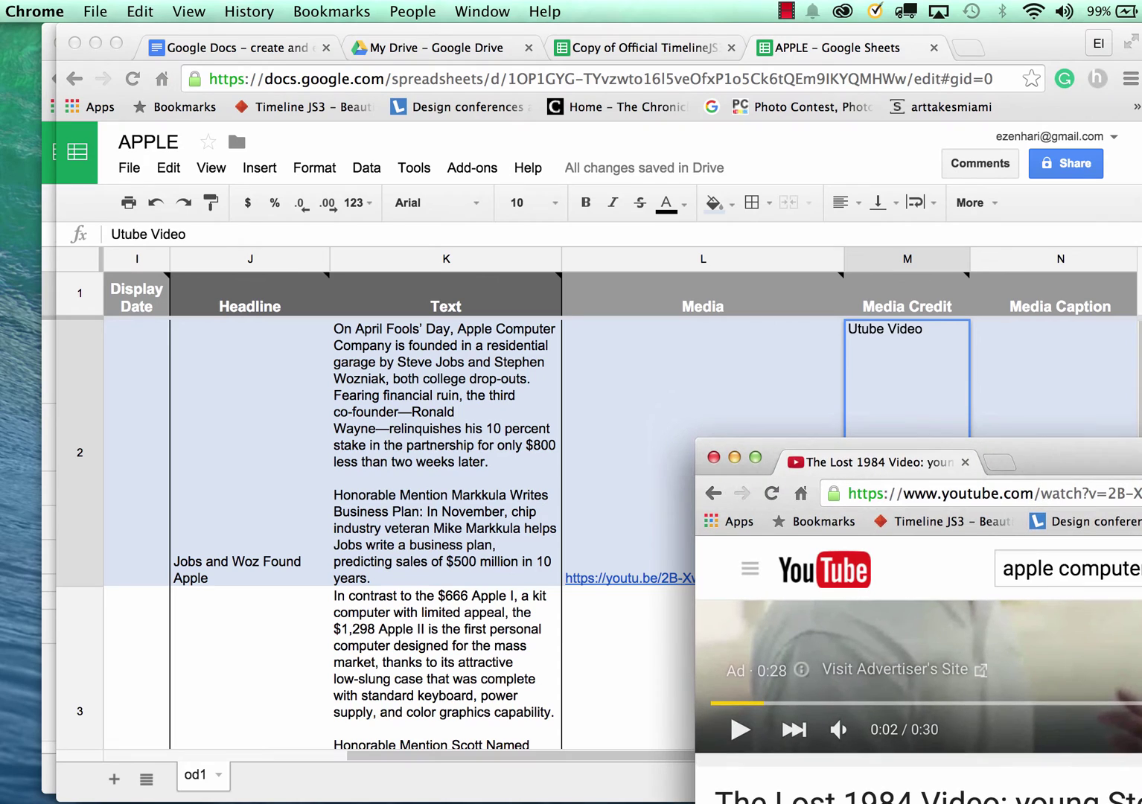
pyautogui.press('super+grave')
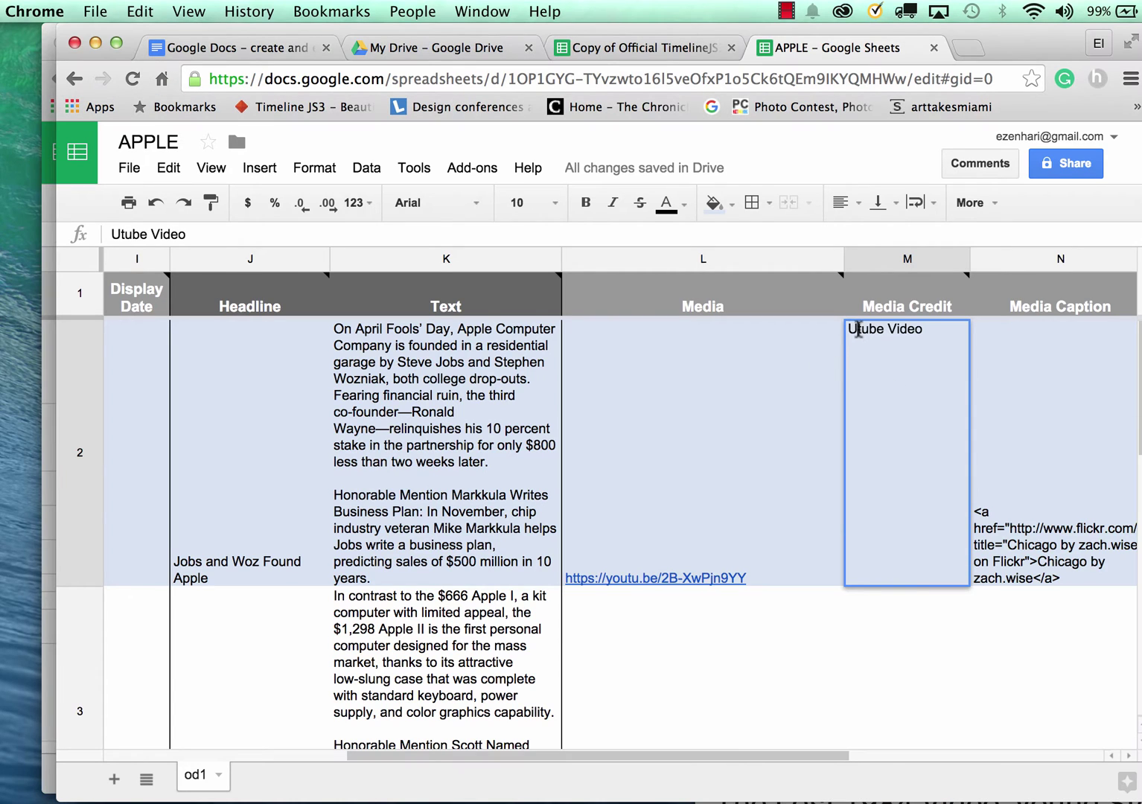
pyautogui.click(858, 330)
pyautogui.press('BackSpace')
pyautogui.write('You')
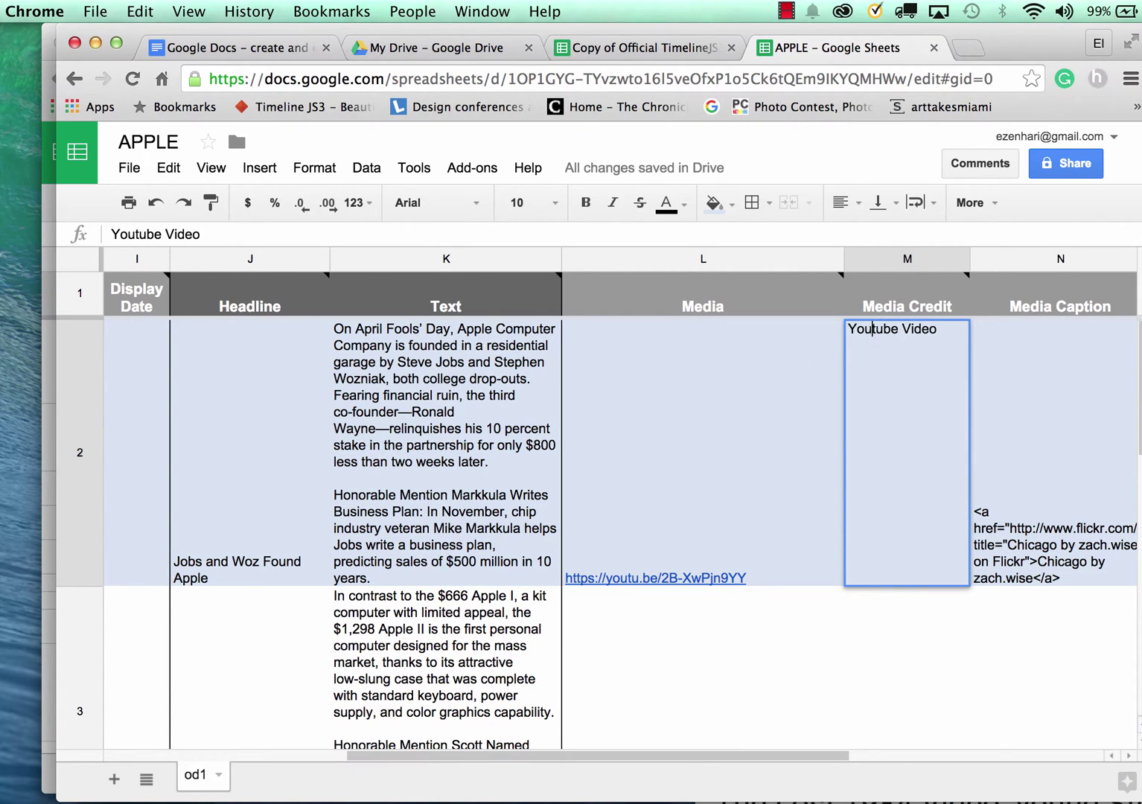
pyautogui.click(1022, 546)
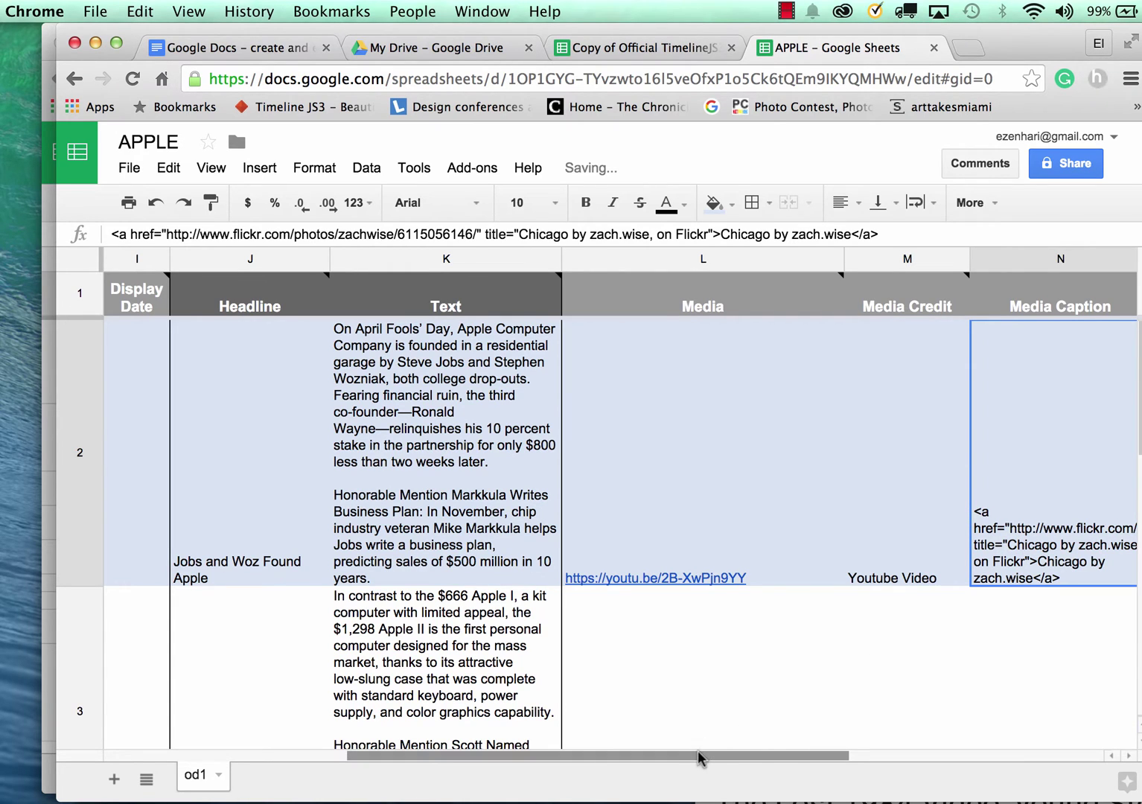
pyautogui.moveTo(701, 757); pyautogui.dragTo(895, 777)
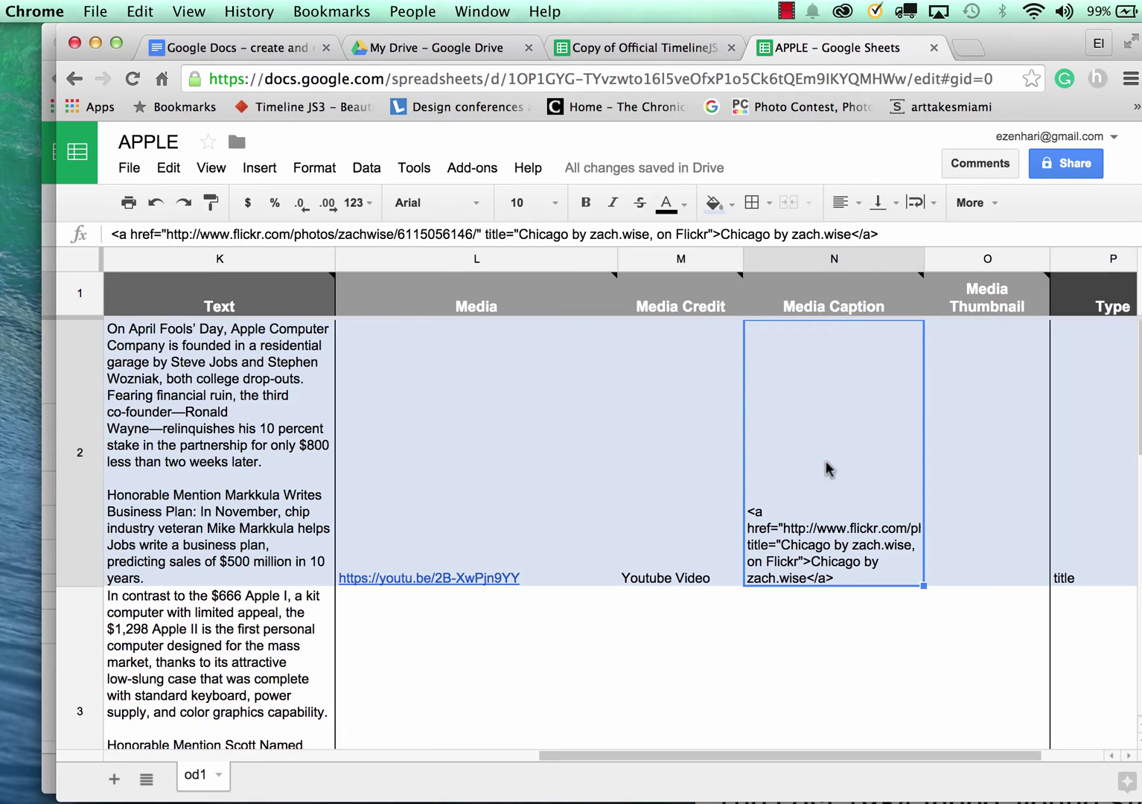
# Clear the old Flickr link caption from Media Caption cell N2, then scroll back to the first columns
pyautogui.doubleClick(835, 559)
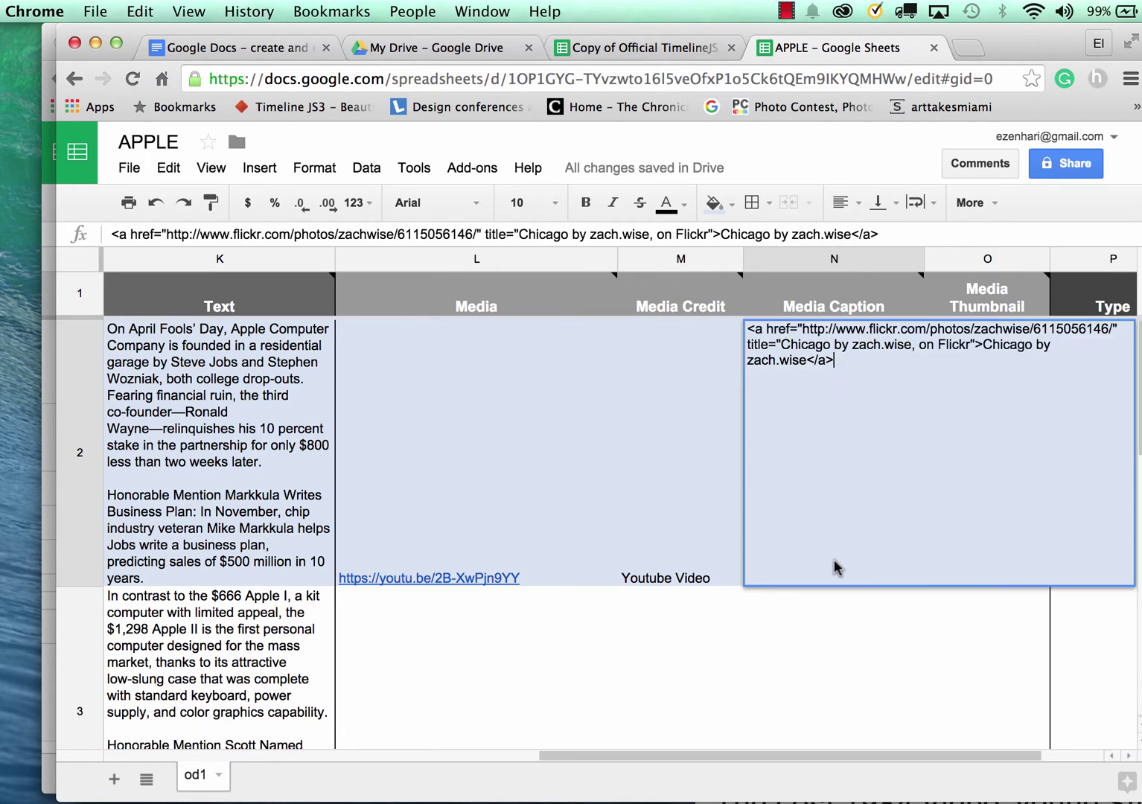
pyautogui.moveTo(855, 358); pyautogui.dragTo(711, 312)
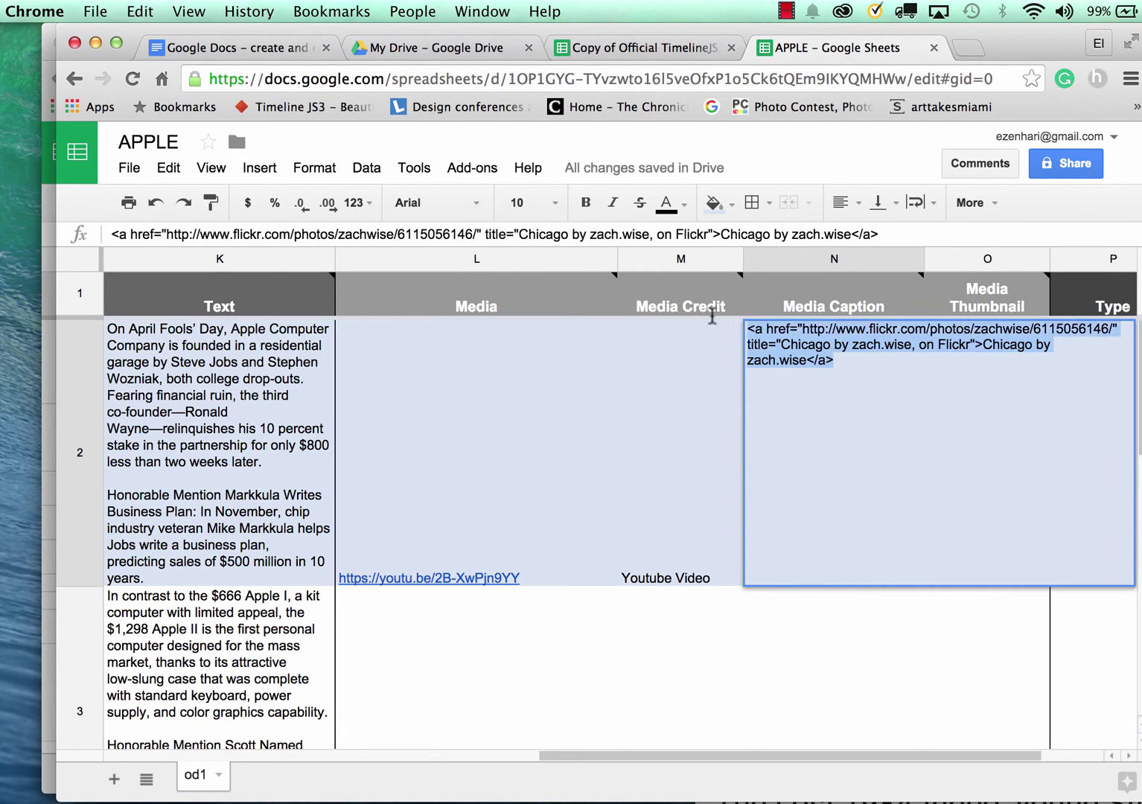
pyautogui.press('BackSpace')
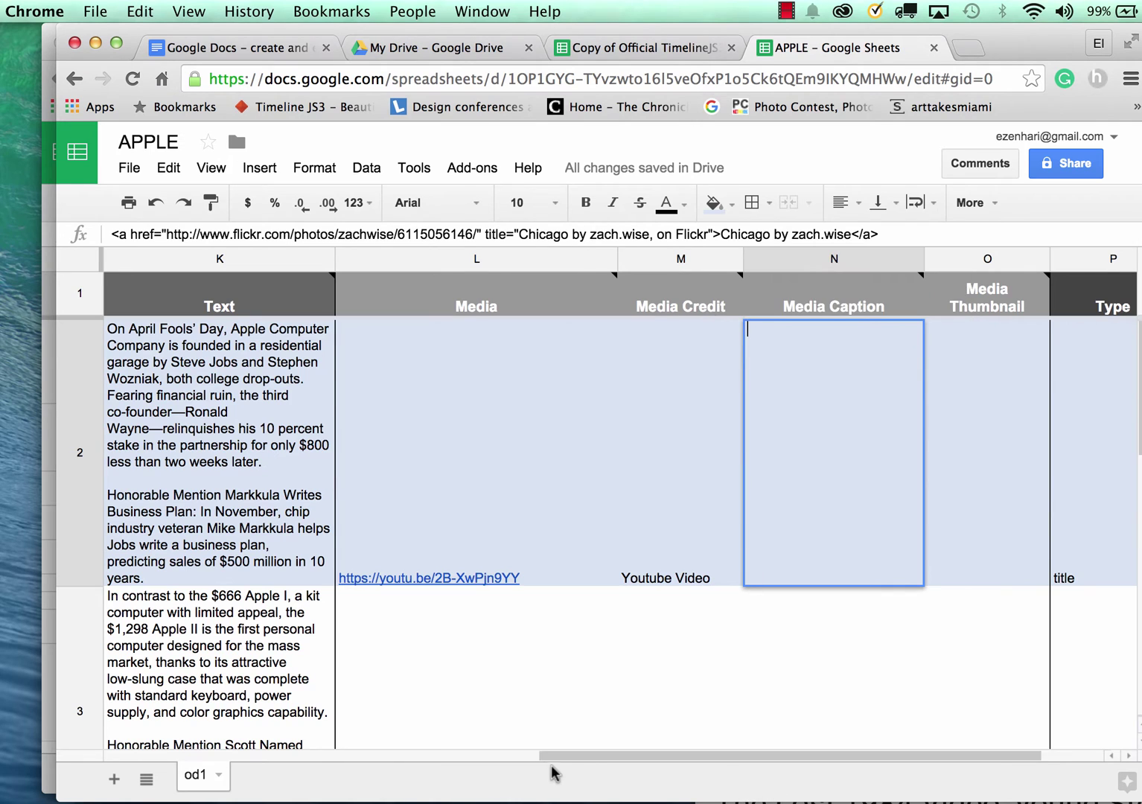
pyautogui.click(531, 757)
pyautogui.moveTo(519, 753); pyautogui.dragTo(883, 777)
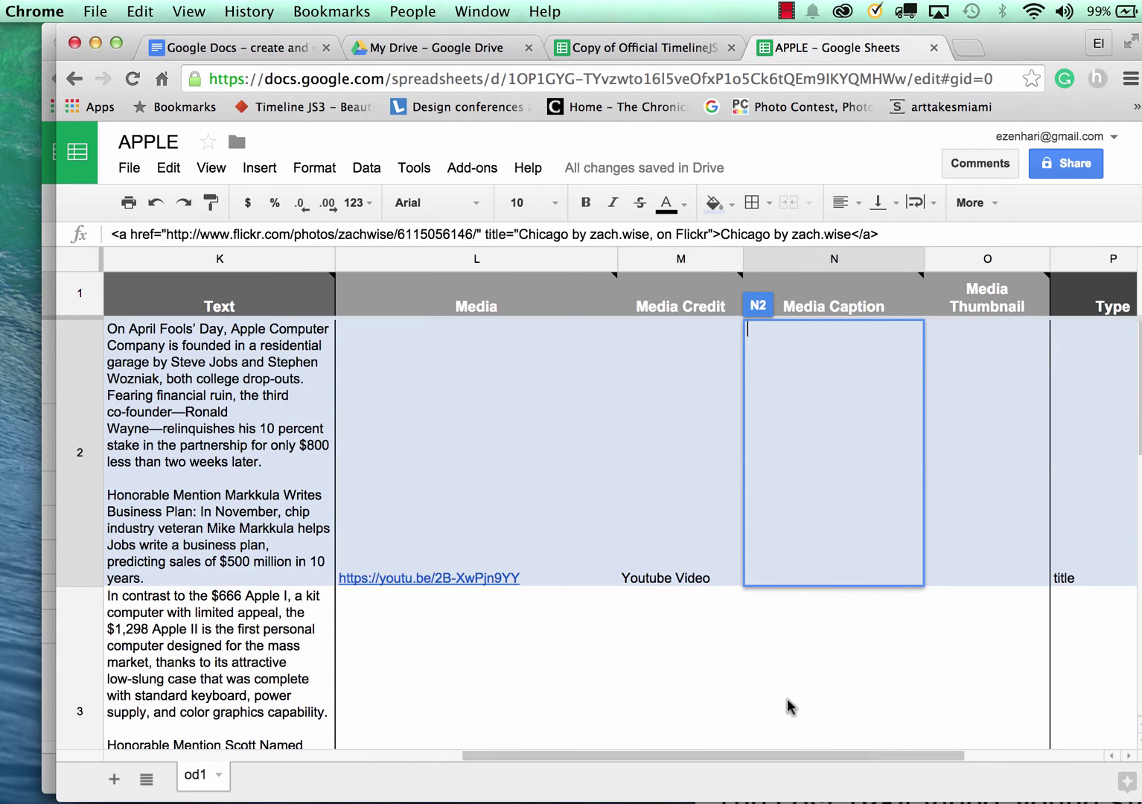
pyautogui.moveTo(788, 754); pyautogui.dragTo(862, 748)
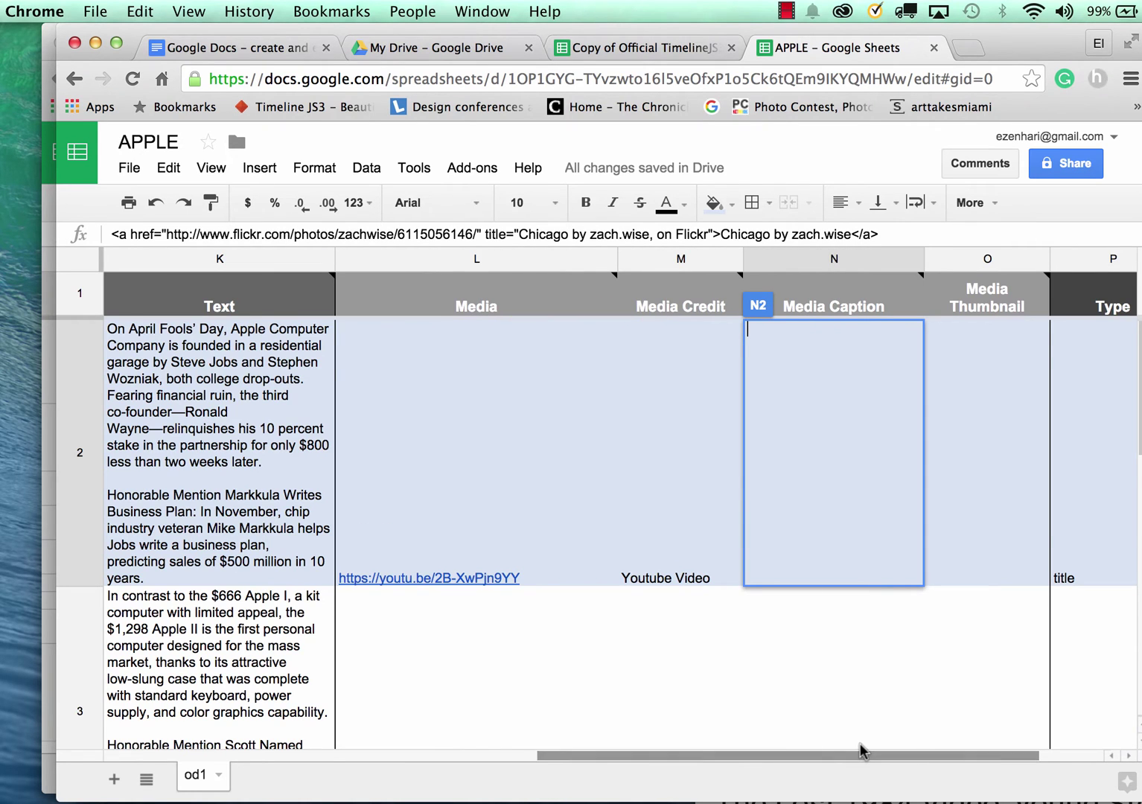
pyautogui.moveTo(653, 749); pyautogui.dragTo(602, 750)
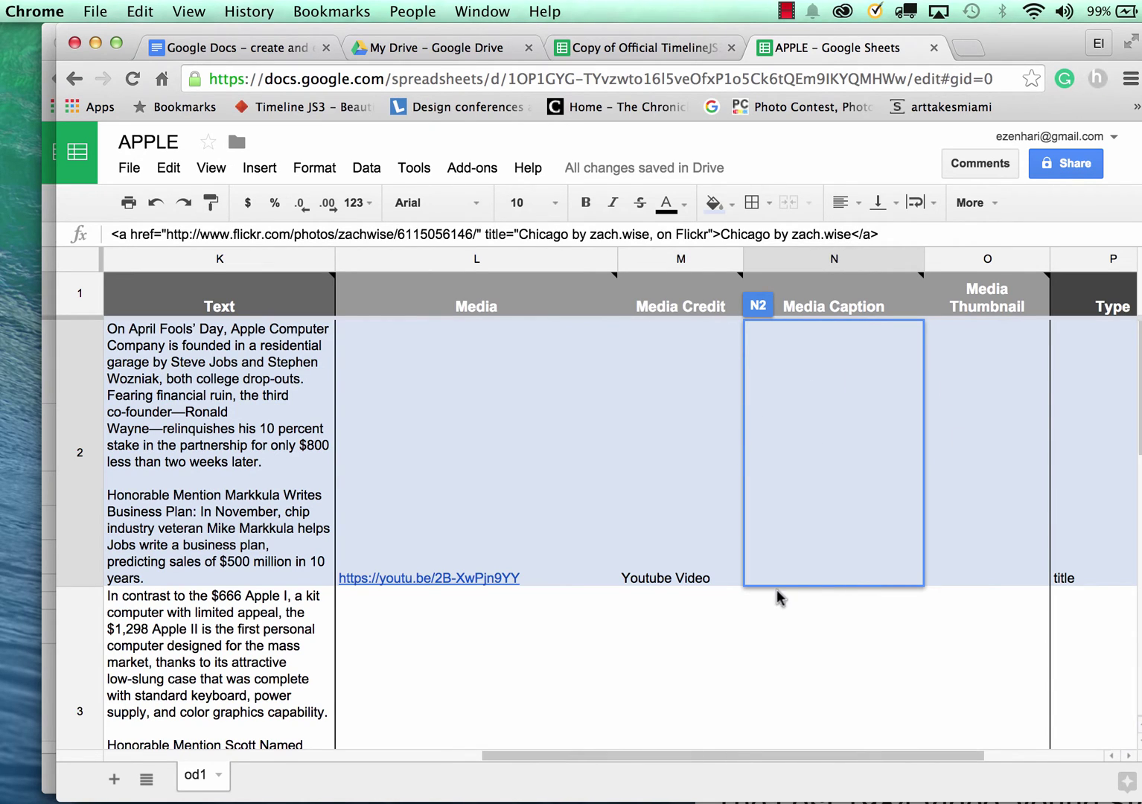
pyautogui.moveTo(606, 757); pyautogui.dragTo(445, 757)
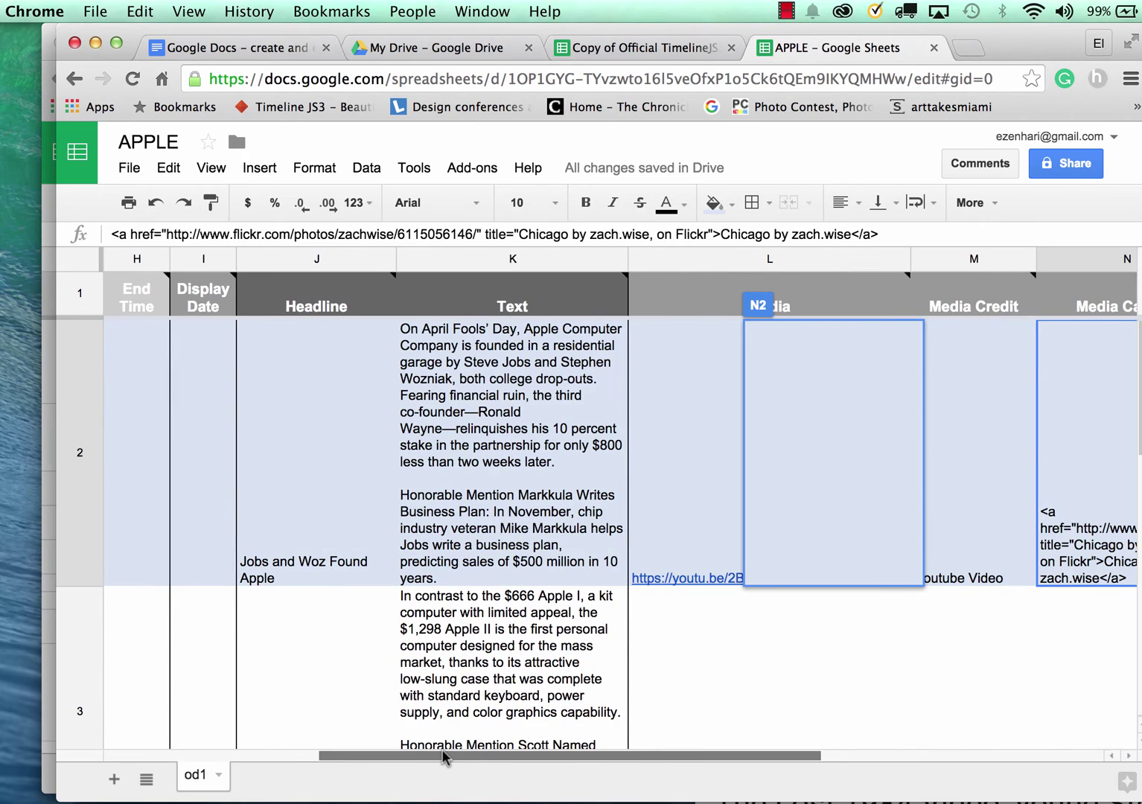
pyautogui.moveTo(530, 756); pyautogui.dragTo(499, 757)
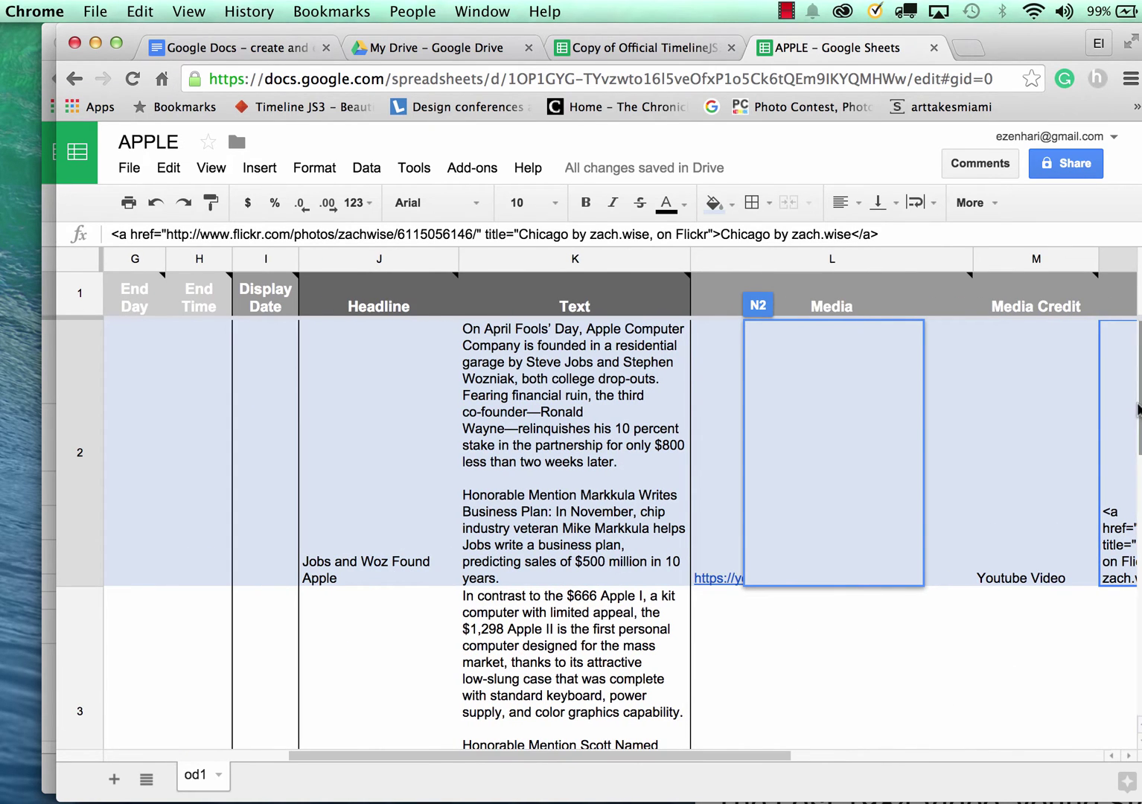
pyautogui.moveTo(1138, 411); pyautogui.dragTo(1137, 583)
pyautogui.moveTo(971, 479); pyautogui.dragTo(964, 551)
pyautogui.moveTo(747, 421)
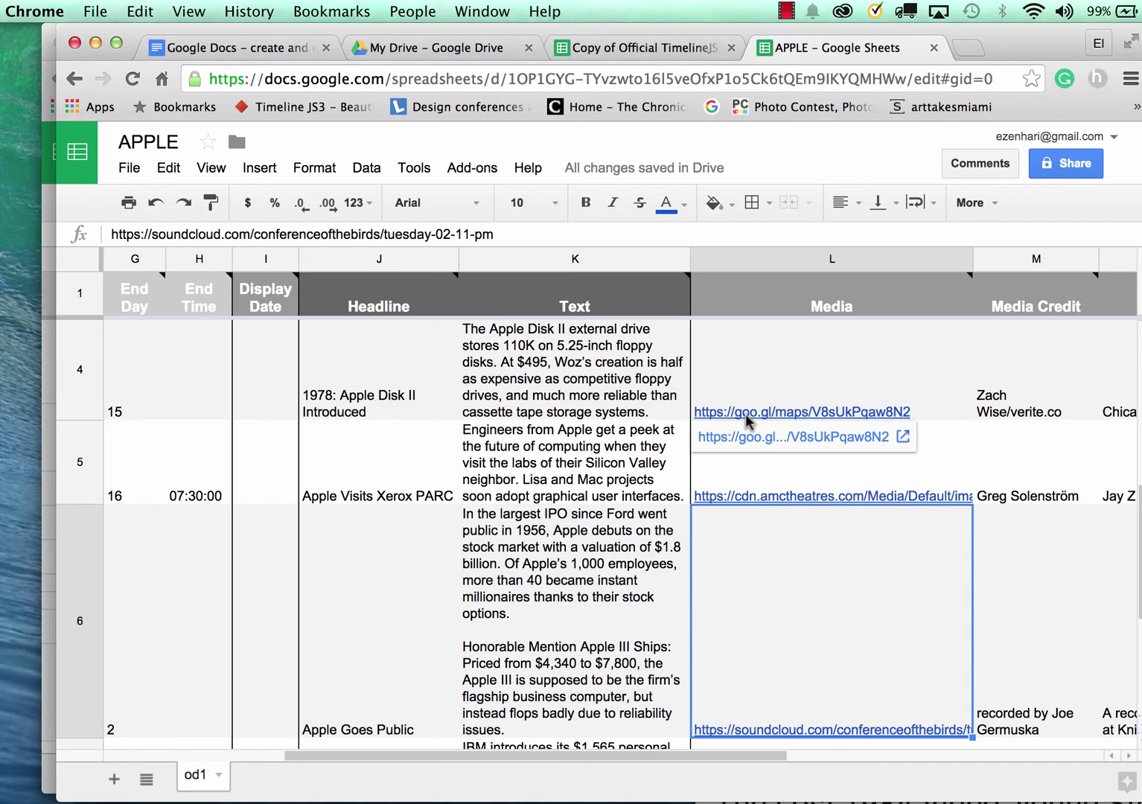
pyautogui.scroll(-3, 747, 504)
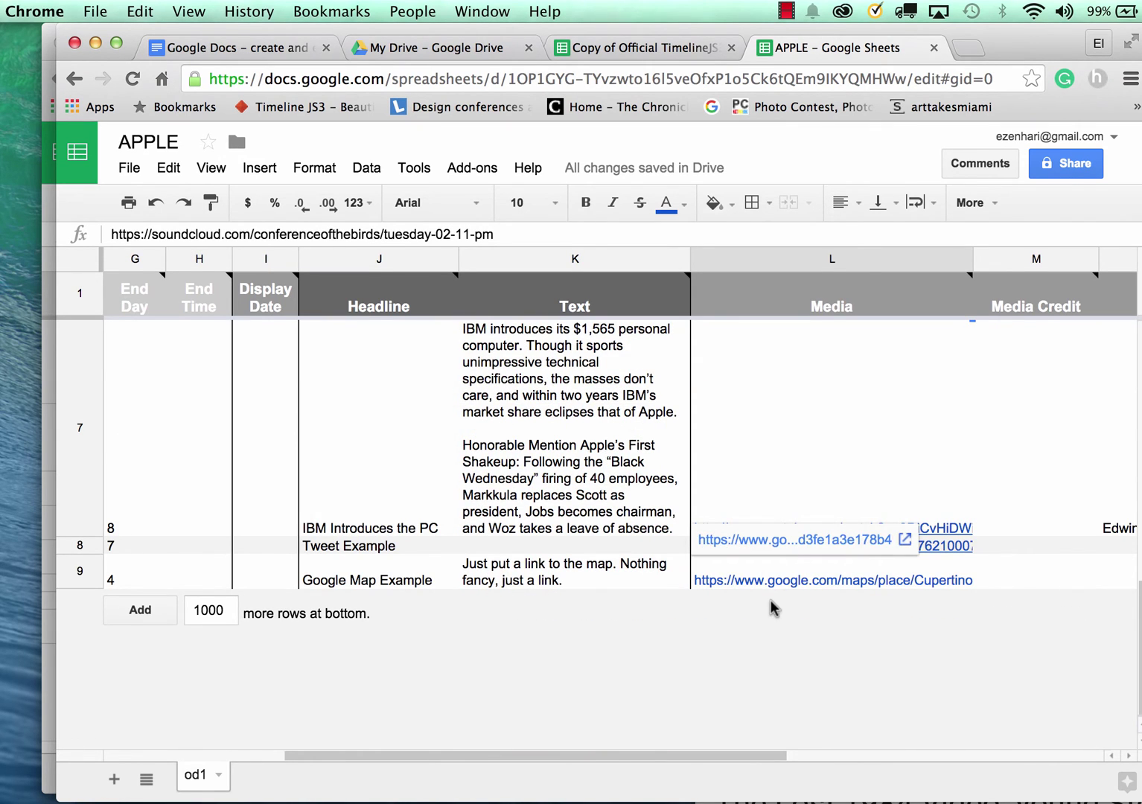
pyautogui.scroll(8, 771, 608)
pyautogui.scroll(-8, 771, 609)
pyautogui.hscroll(6, 771, 608)
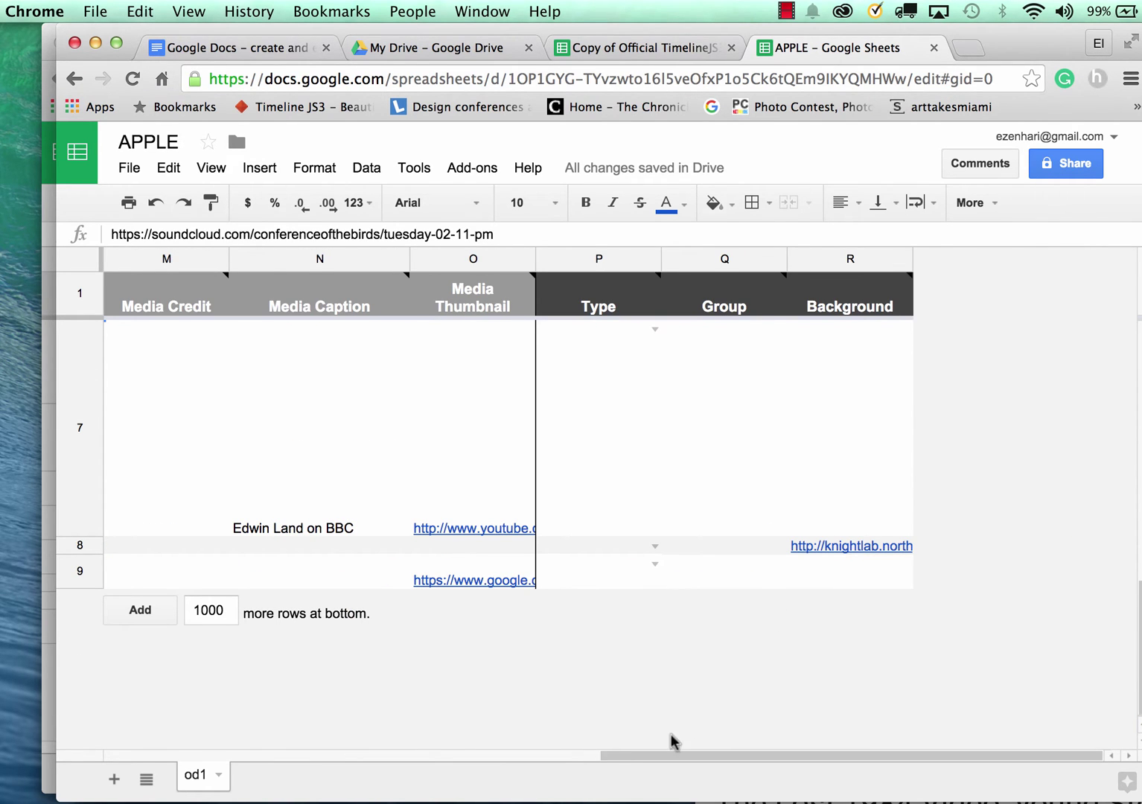
pyautogui.click(573, 757)
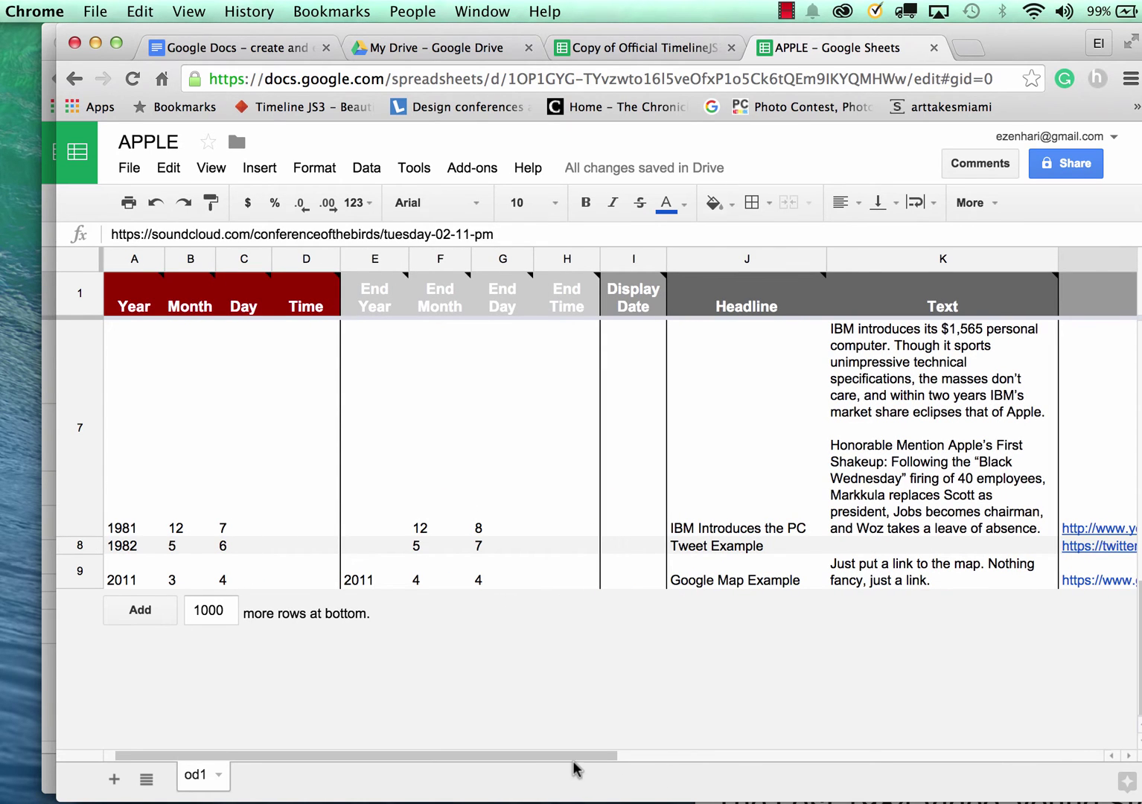
pyautogui.moveTo(571, 757); pyautogui.dragTo(991, 784)
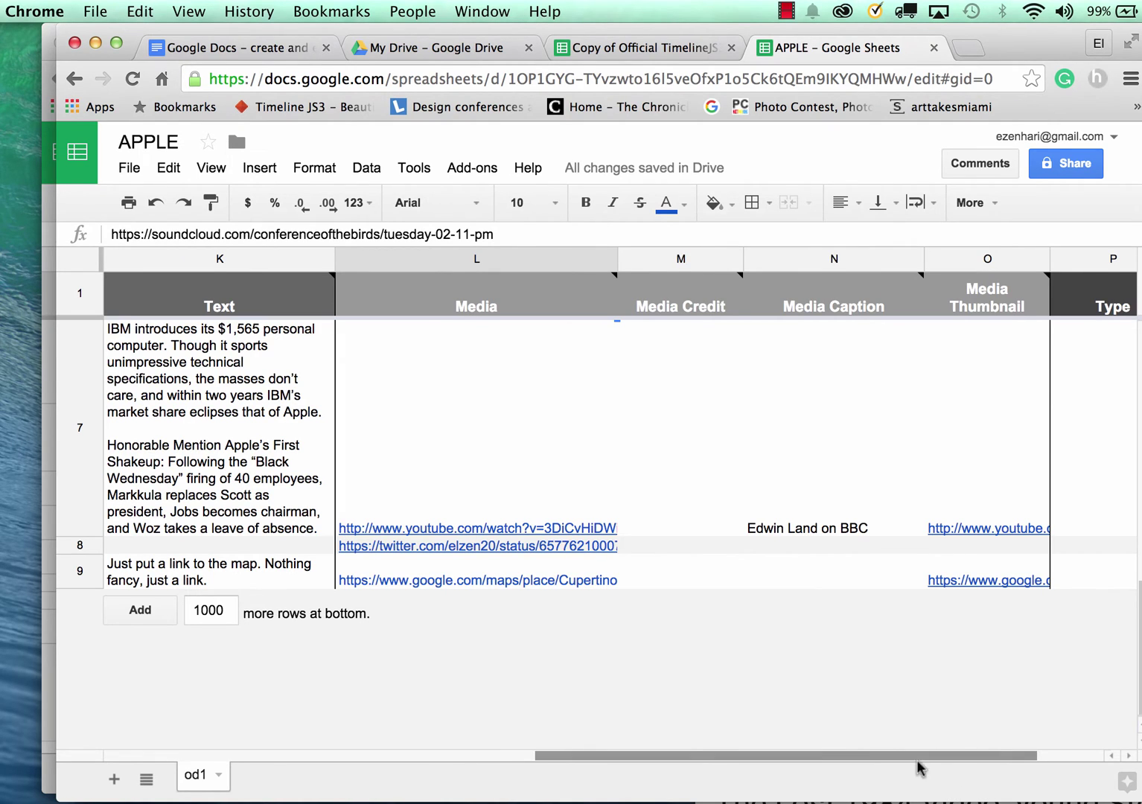
# Load flickr.com in the browser window
pyautogui.press('super+grave')
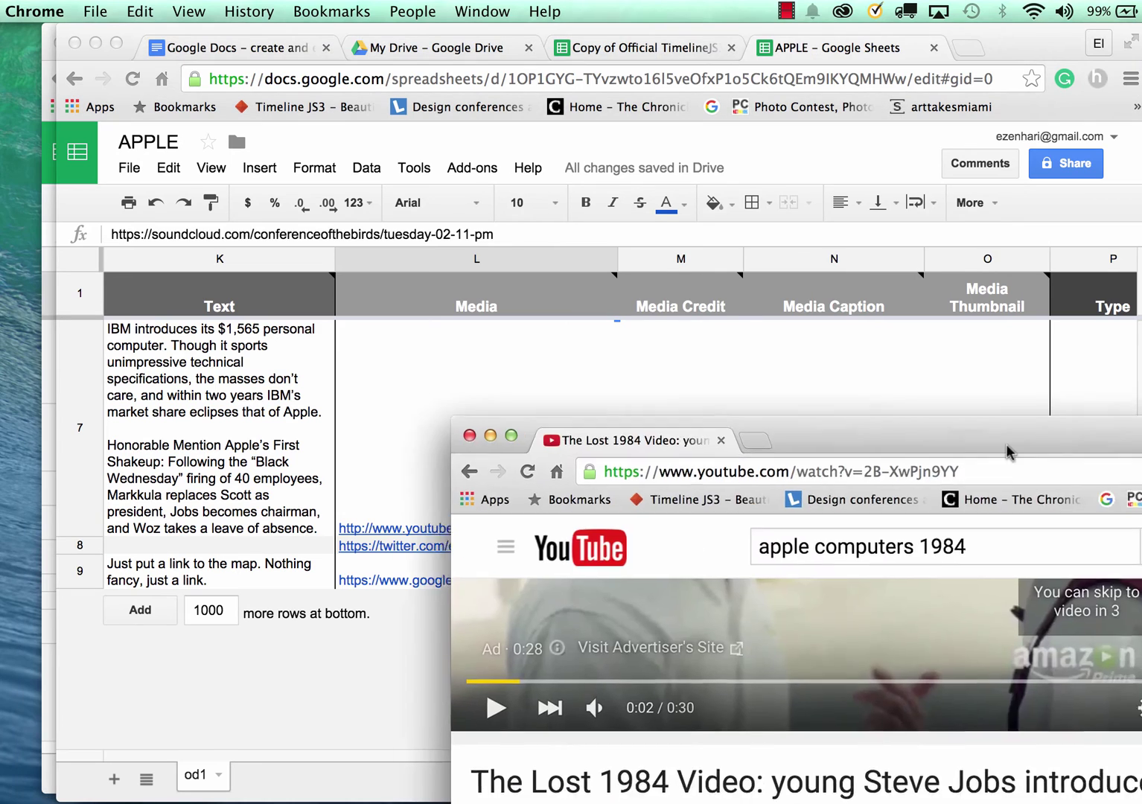
pyautogui.click(643, 292)
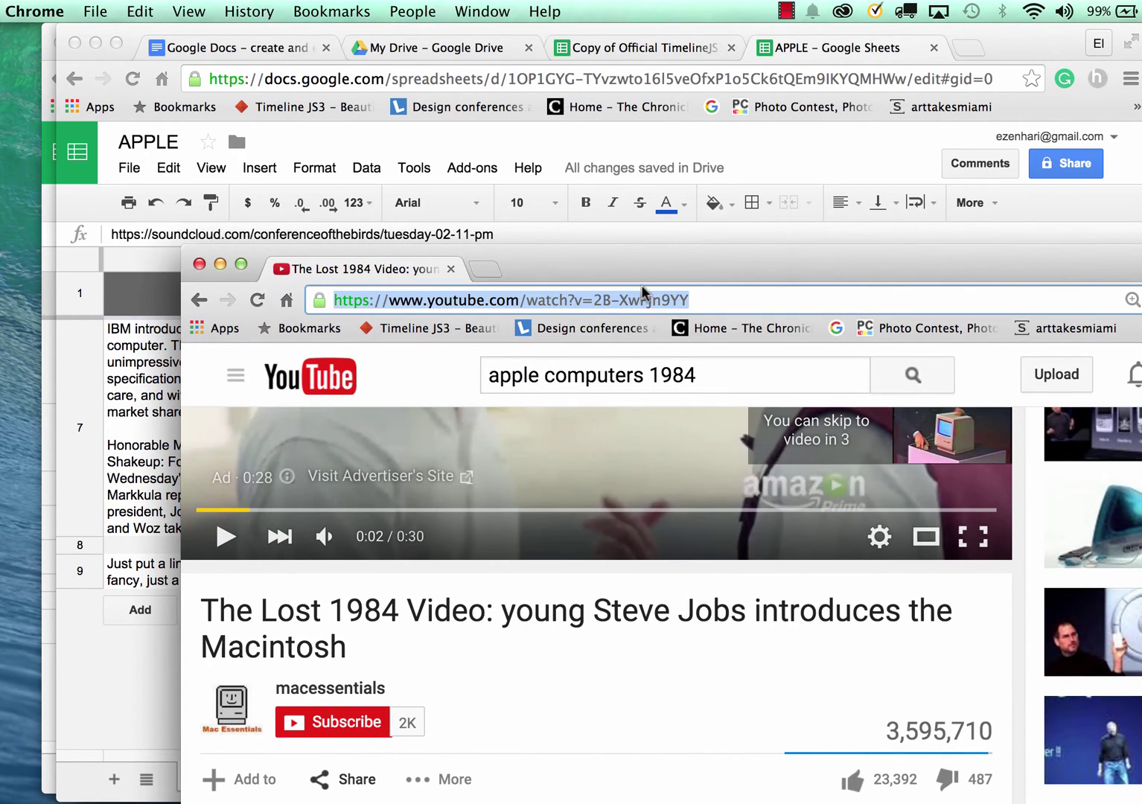
pyautogui.write('flickr.com')
pyautogui.press('Return')
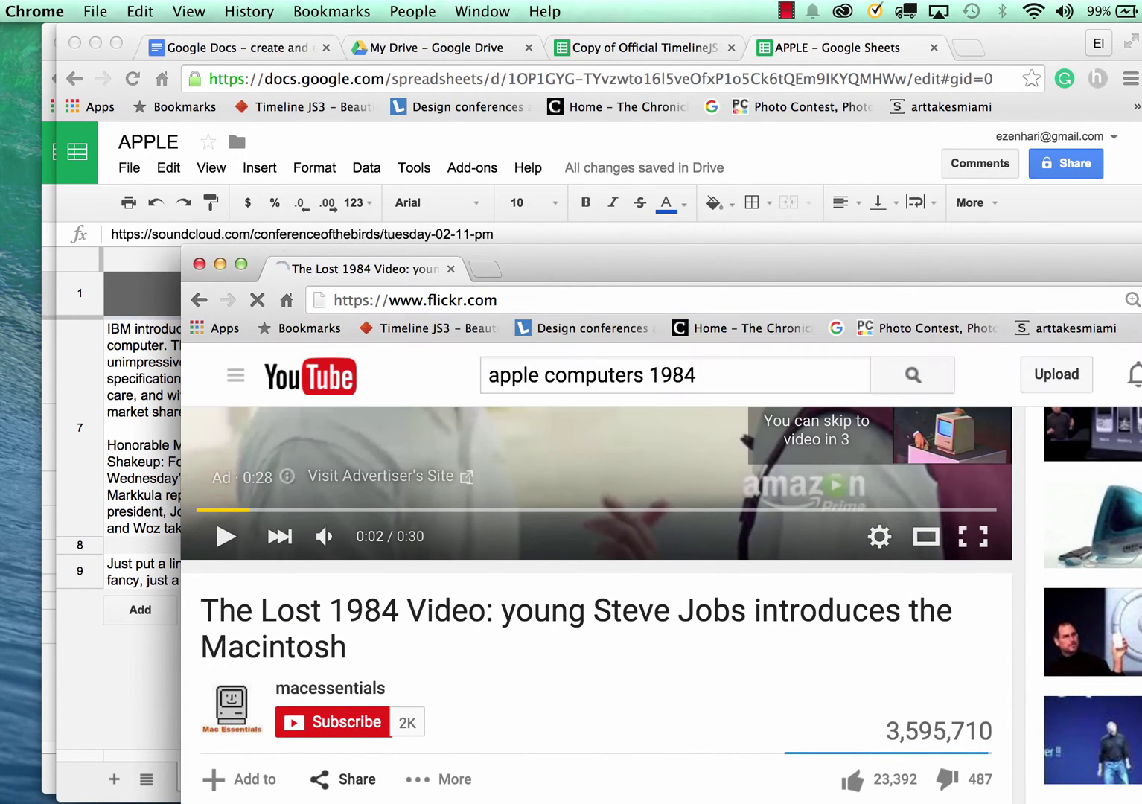
pyautogui.moveTo(527, 274); pyautogui.dragTo(531, 64)
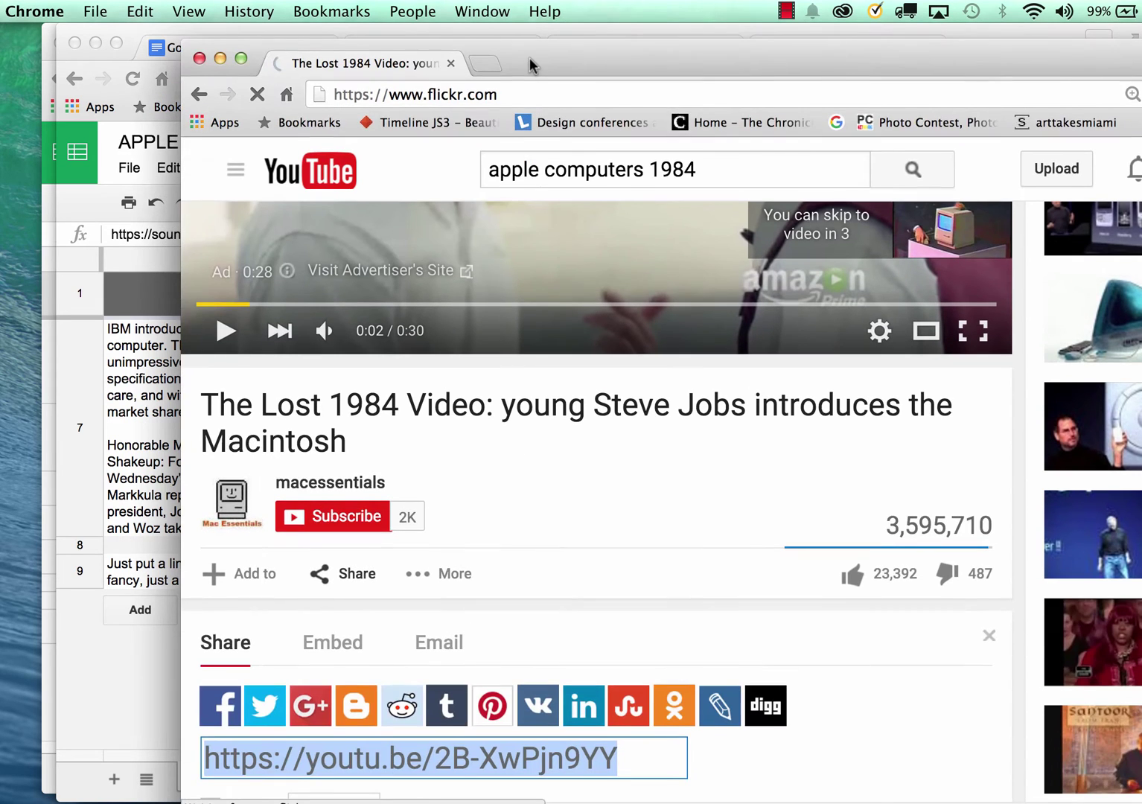
pyautogui.click(515, 94)
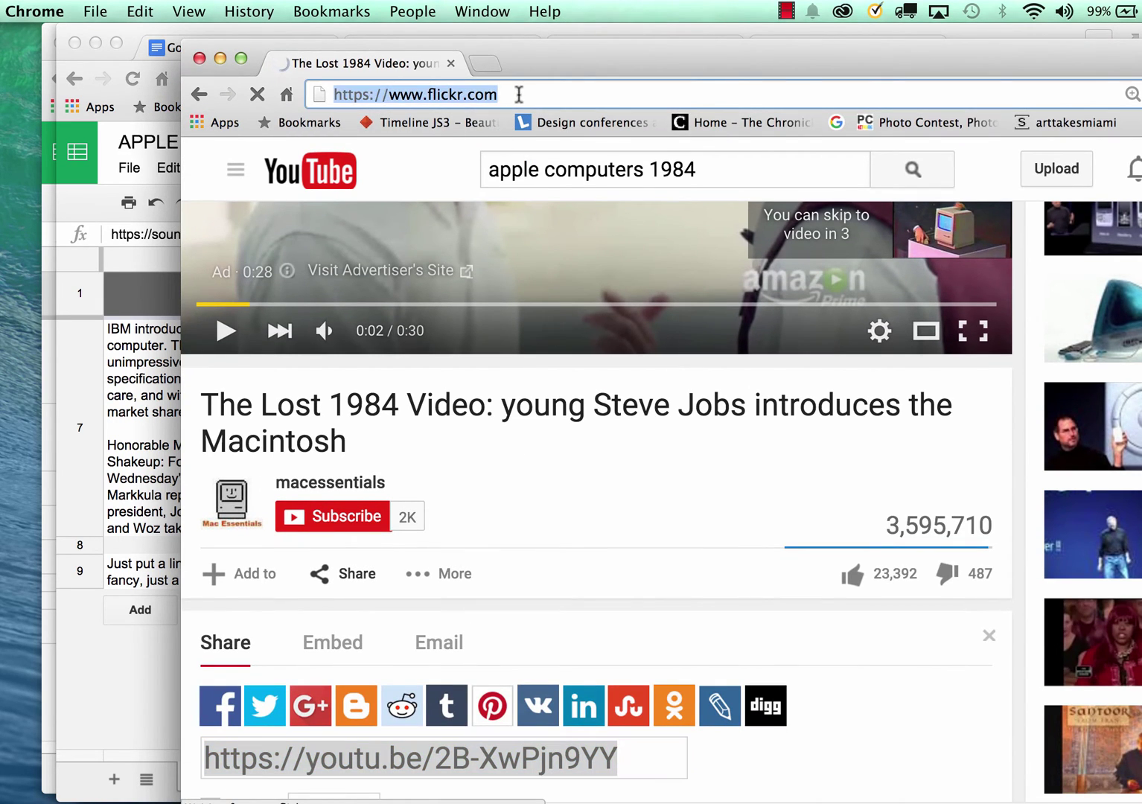
pyautogui.press('Escape')
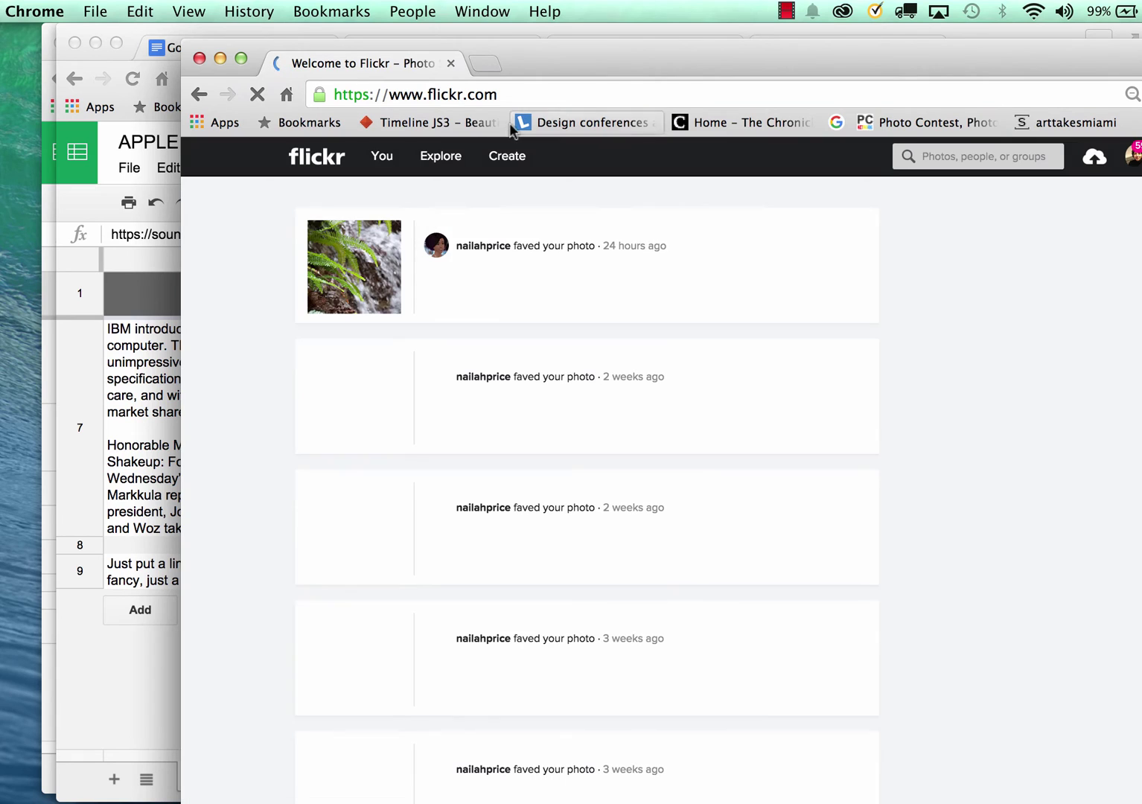
# Search Flickr for photos of Steve Jobs
pyautogui.click(937, 156)
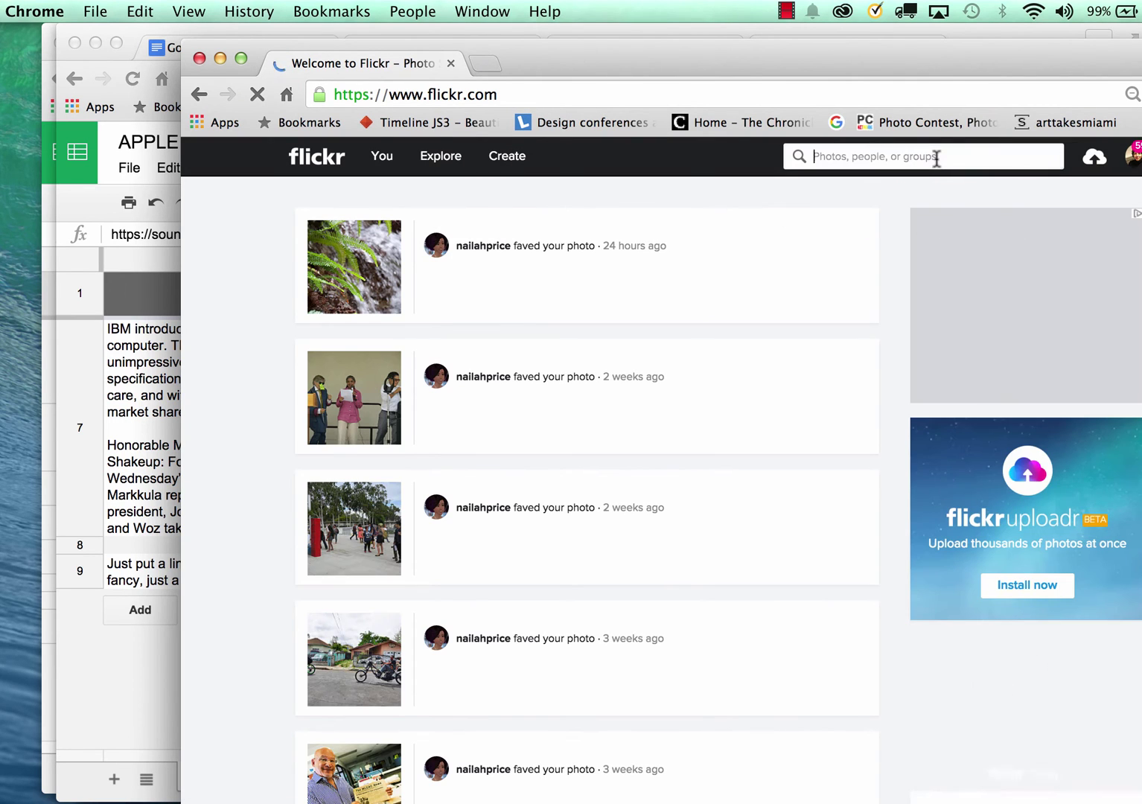
pyautogui.write('Apple Com')
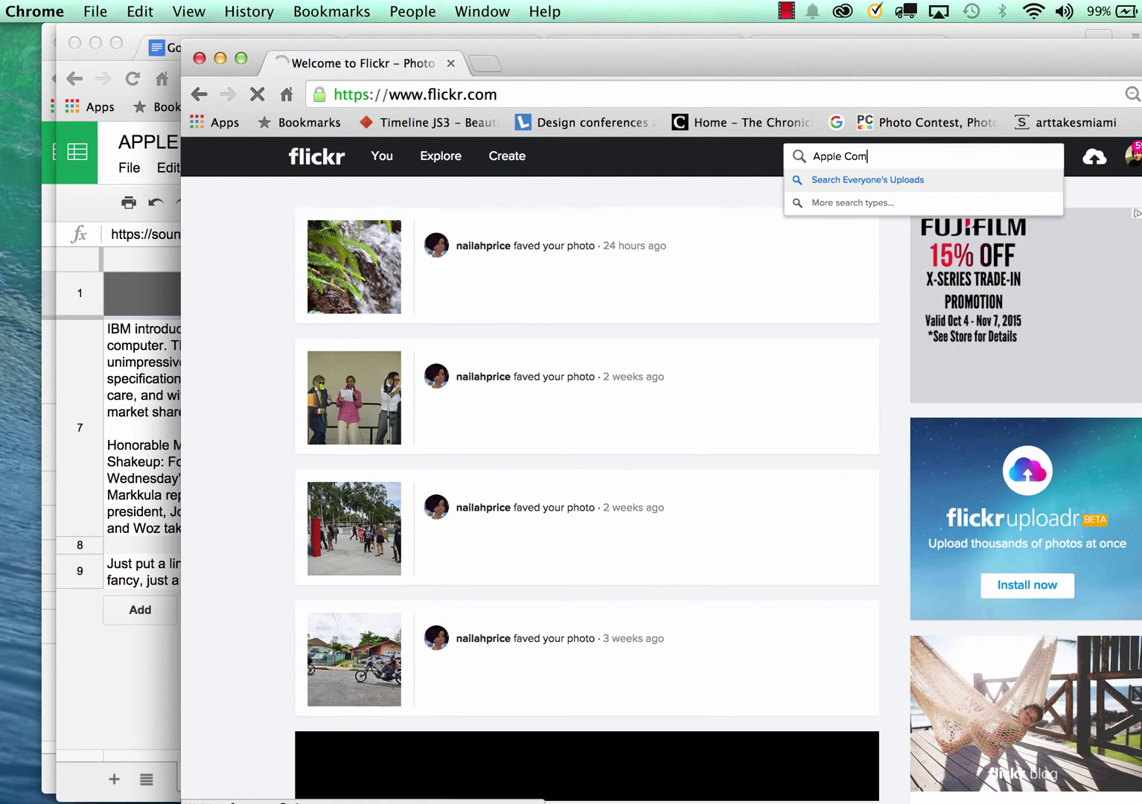
pyautogui.write('upute')
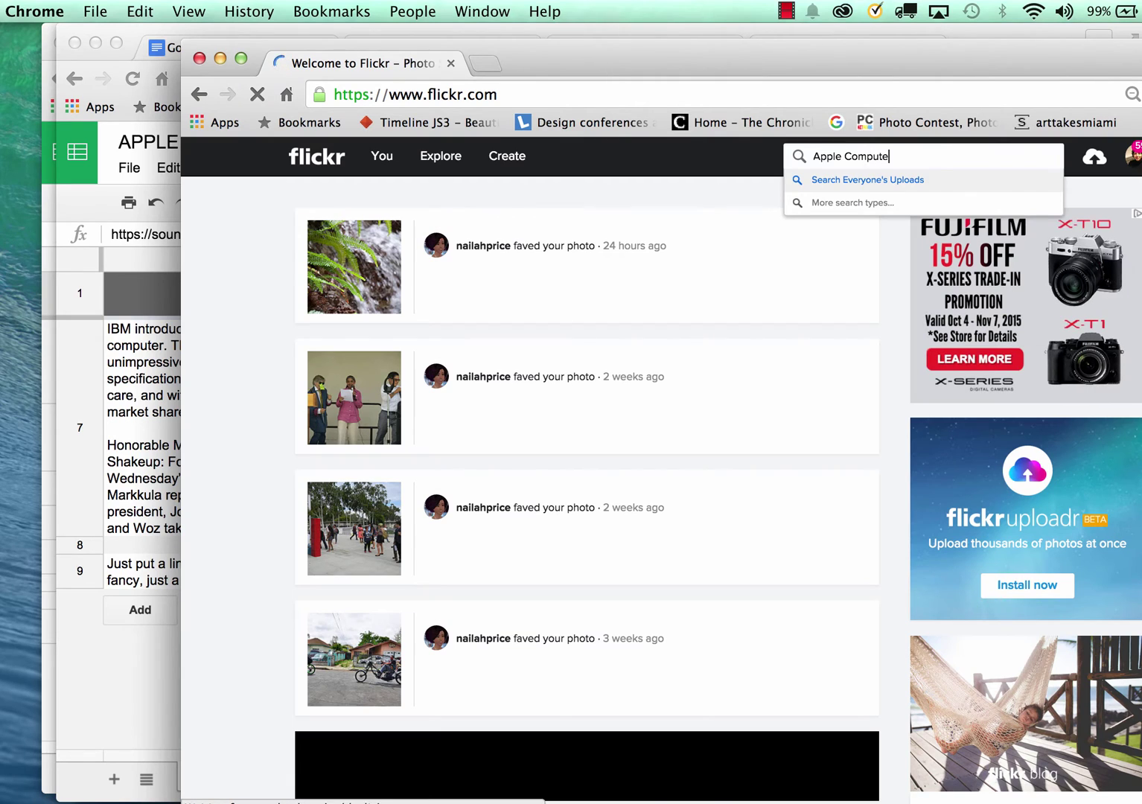
pyautogui.write('r')
pyautogui.moveTo(896, 158); pyautogui.dragTo(655, 168)
pyautogui.write('Steve ')
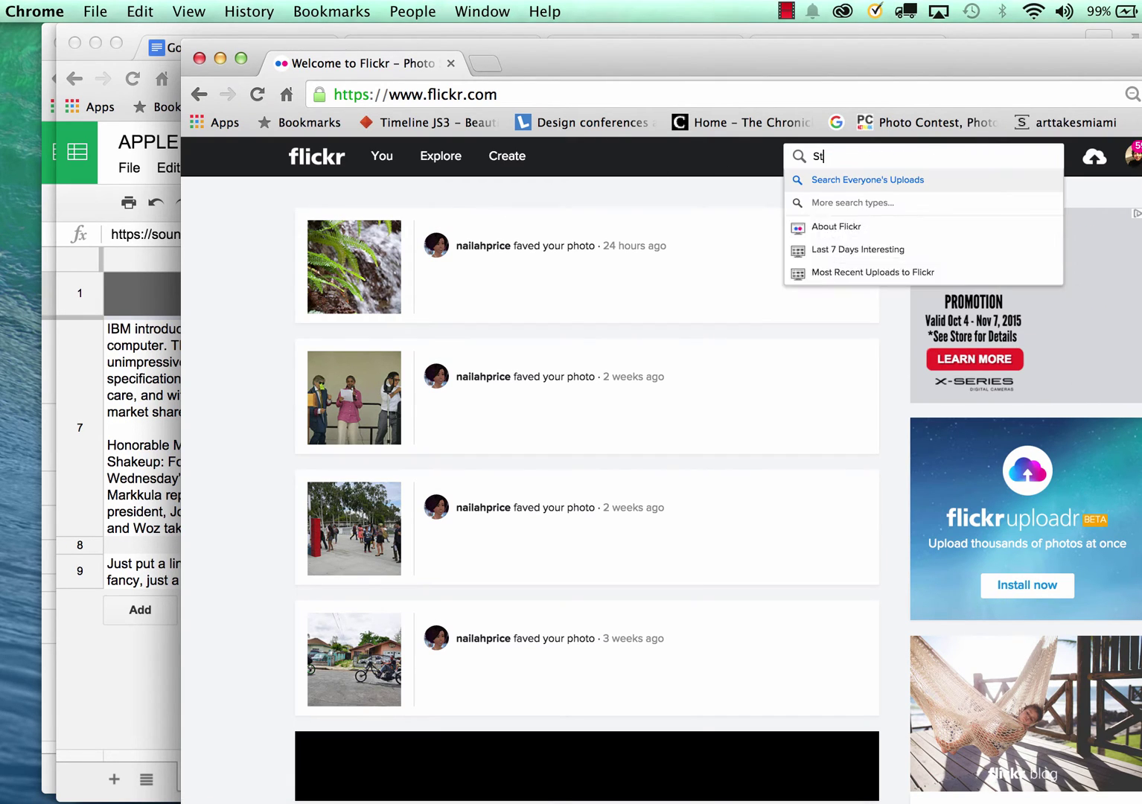
pyautogui.write('Jobs')
pyautogui.press('Return')
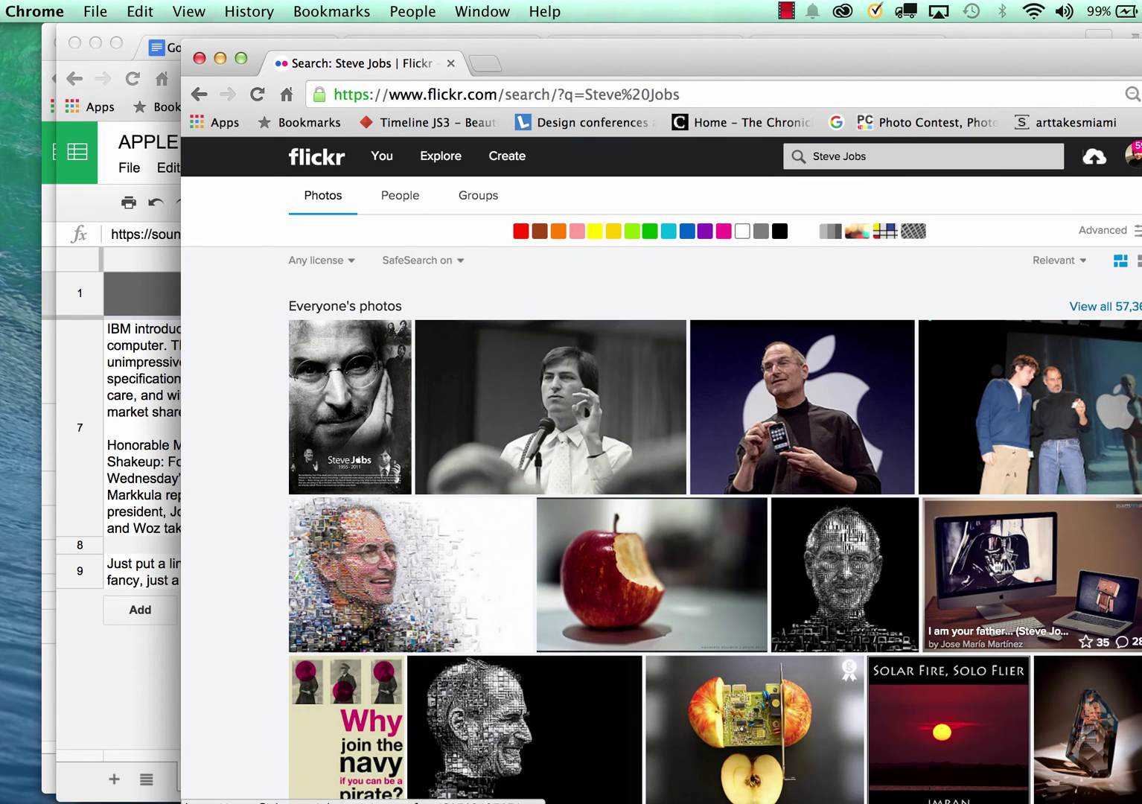
pyautogui.click(814, 403)
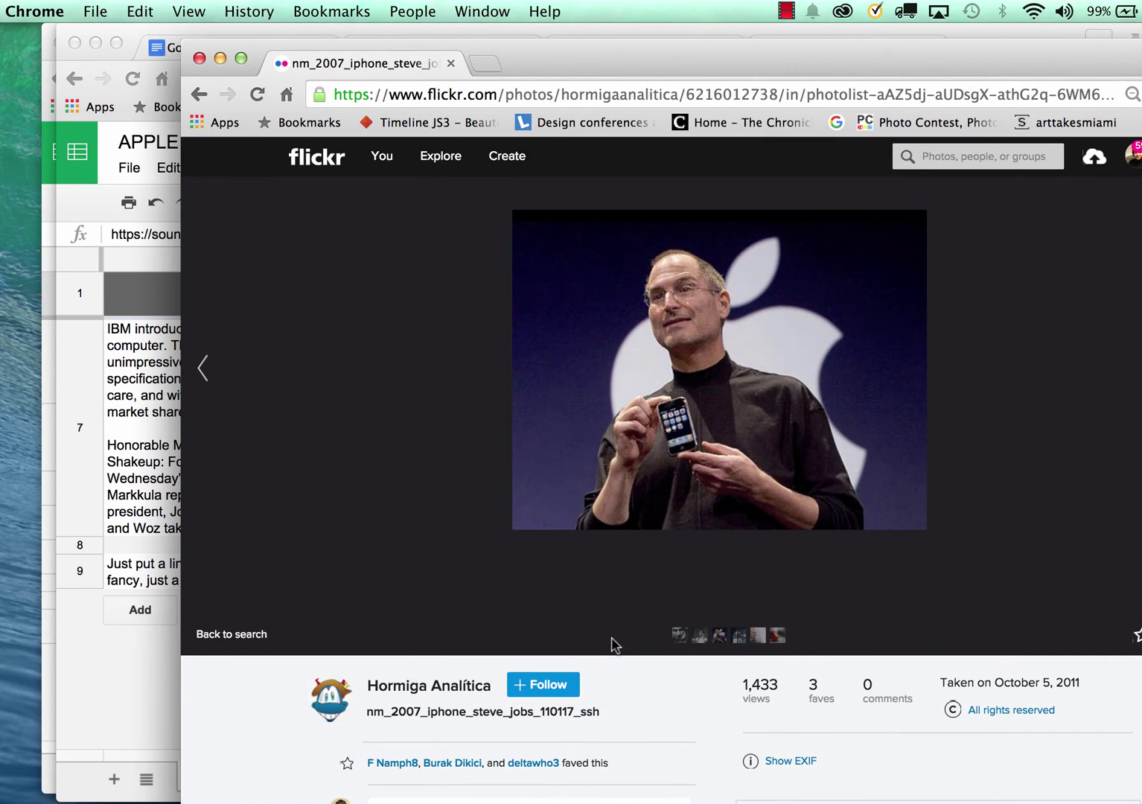
pyautogui.doubleClick(721, 71)
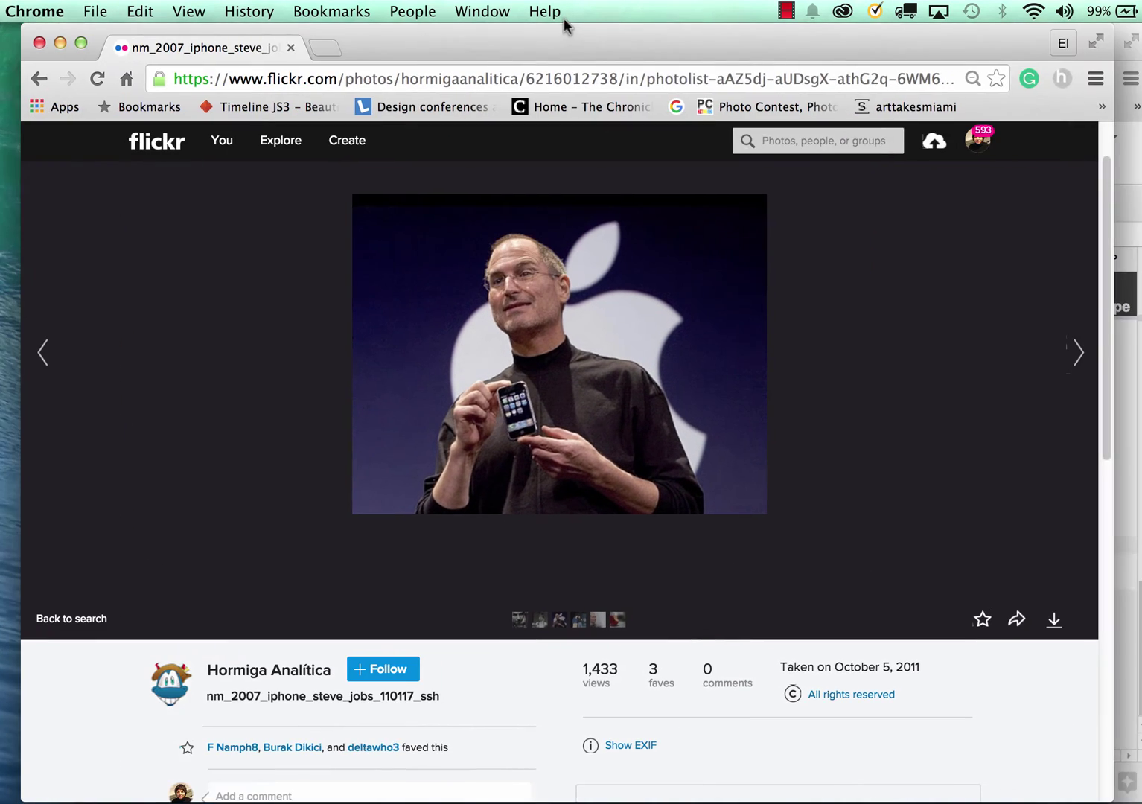
pyautogui.click(1018, 621)
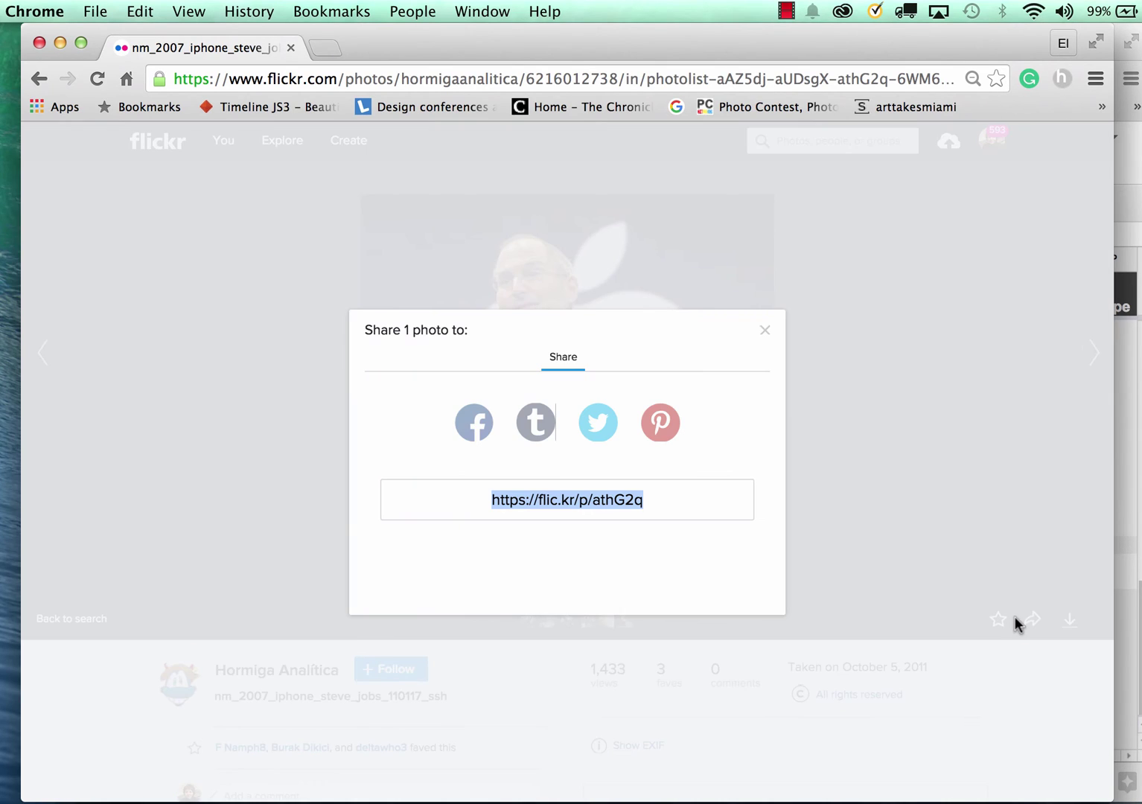
pyautogui.click(653, 498)
pyautogui.moveTo(658, 497); pyautogui.dragTo(409, 499)
pyautogui.press('super+c')
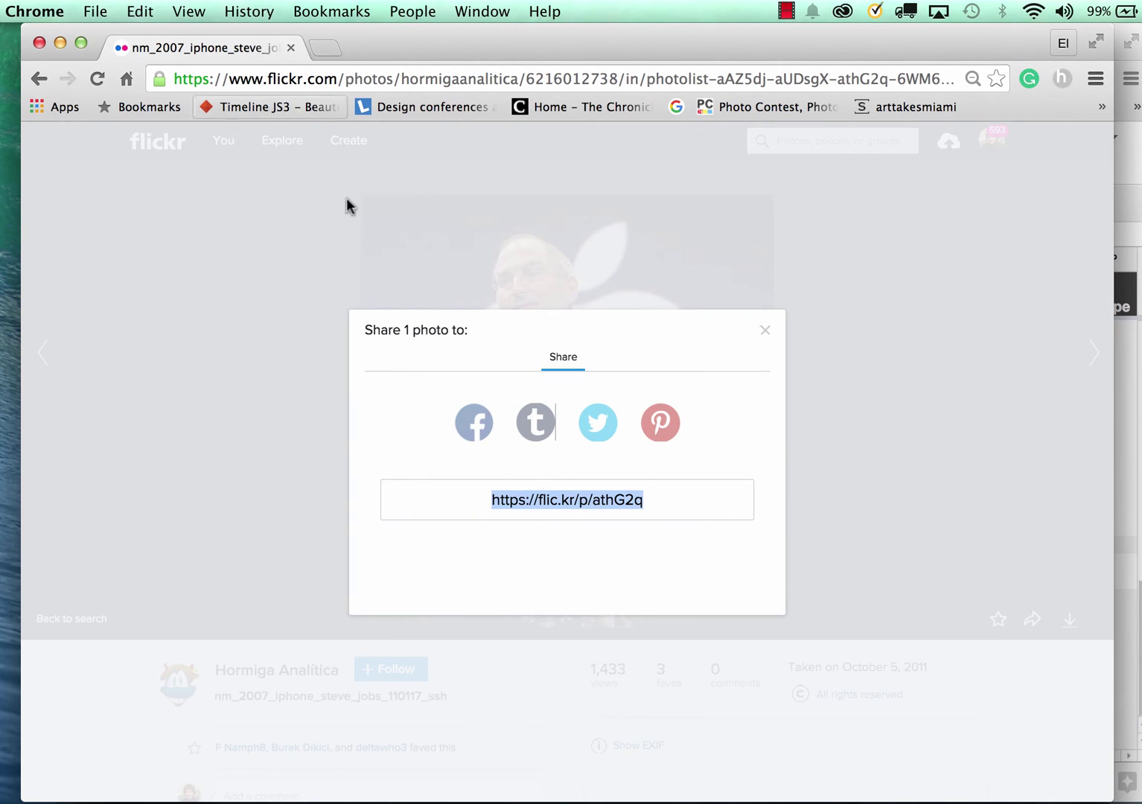
pyautogui.doubleClick(390, 33)
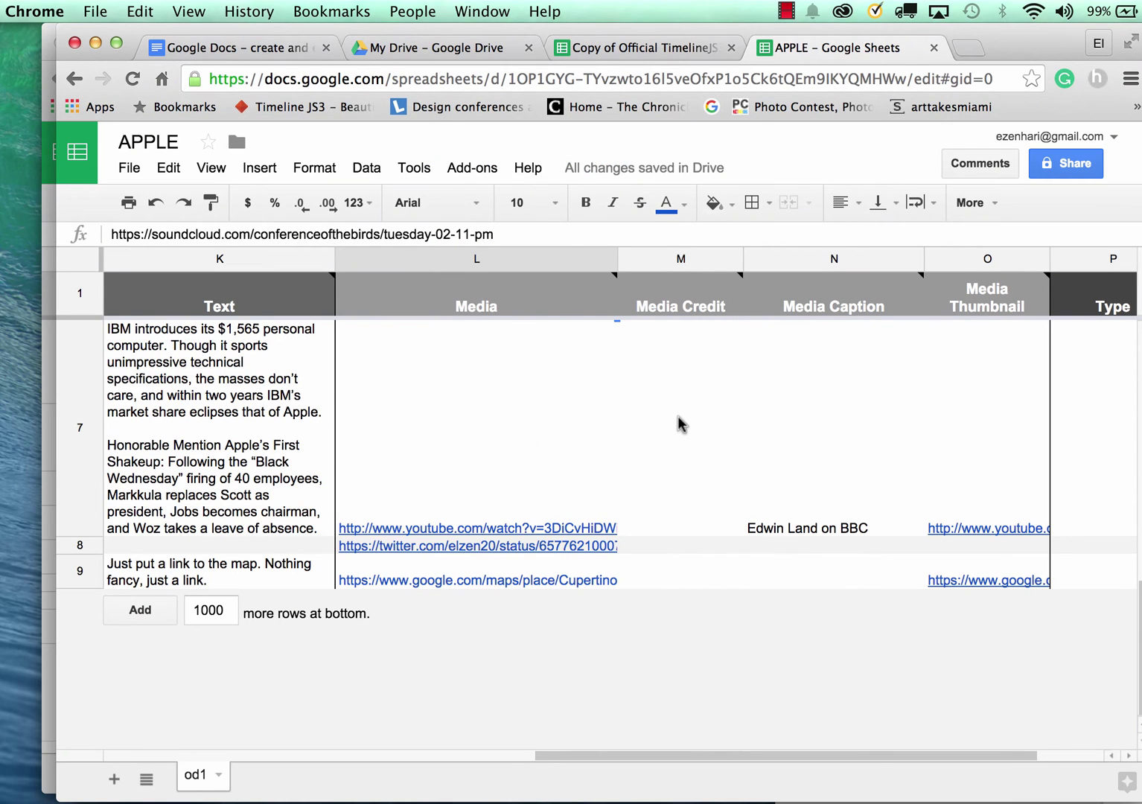
pyautogui.doubleClick(937, 581)
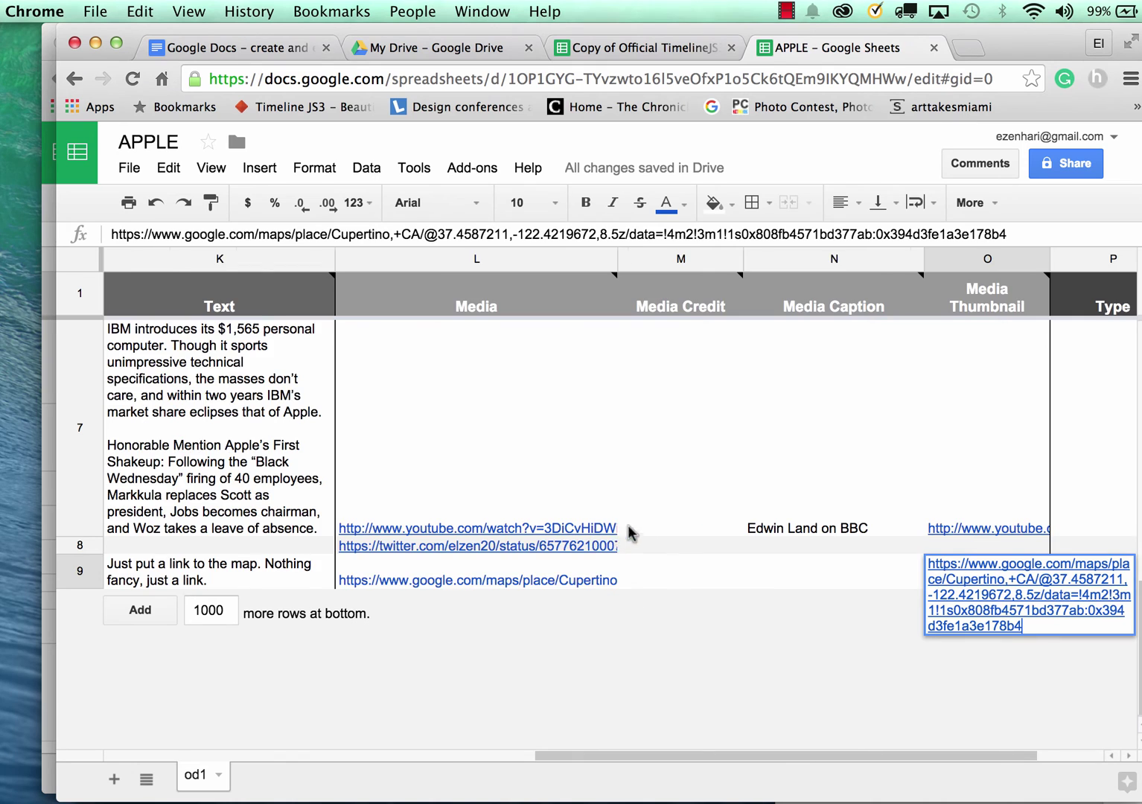
pyautogui.hscroll(-10, 632, 529)
pyautogui.hscroll(7, 631, 528)
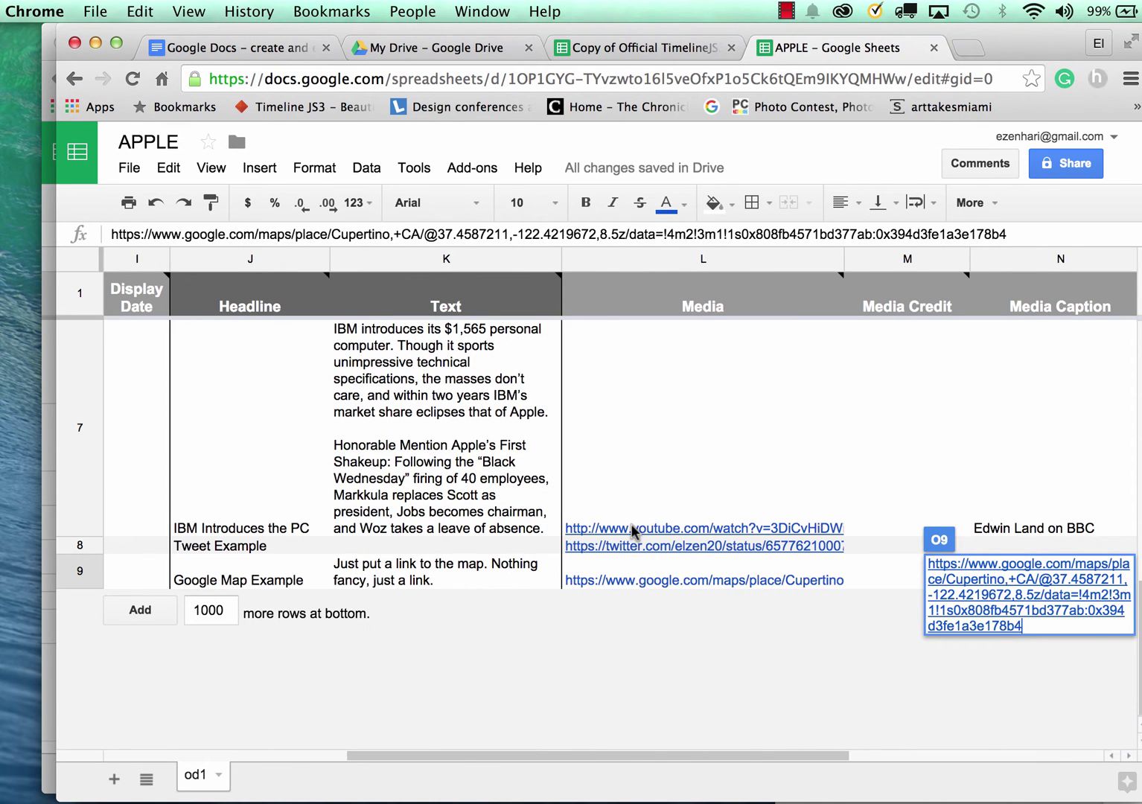
pyautogui.doubleClick(667, 578)
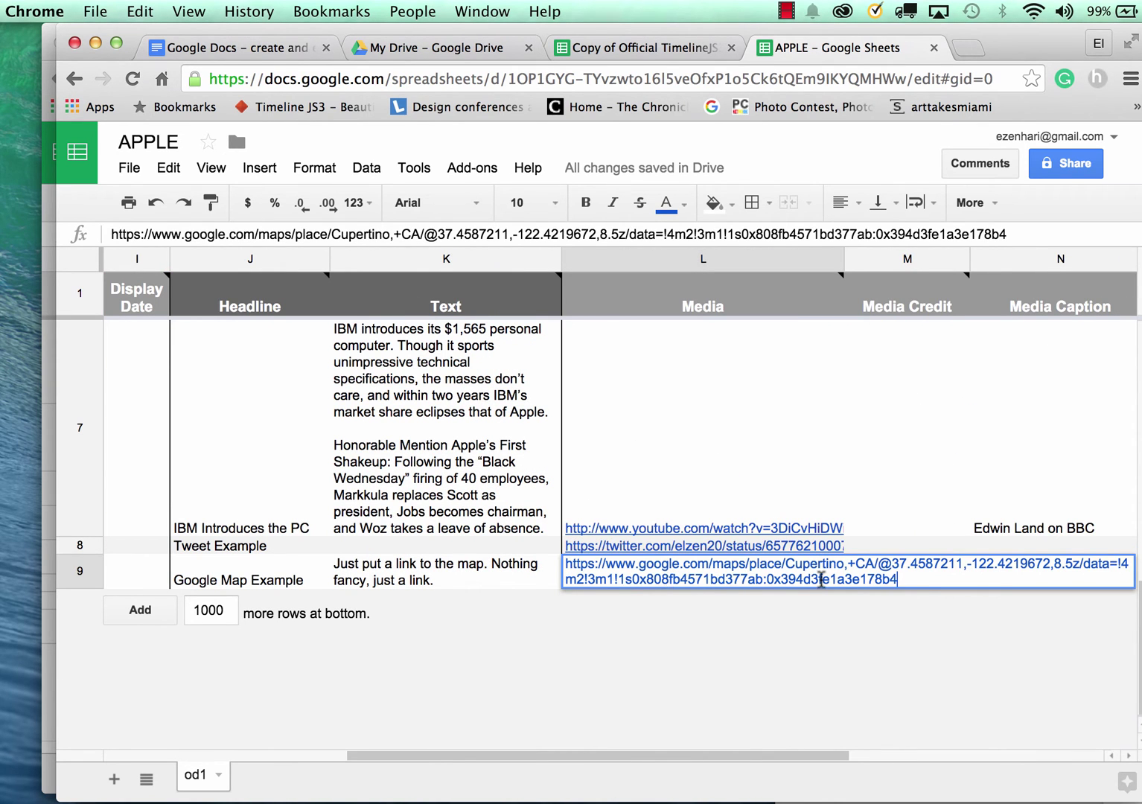
pyautogui.moveTo(921, 583); pyautogui.dragTo(528, 563)
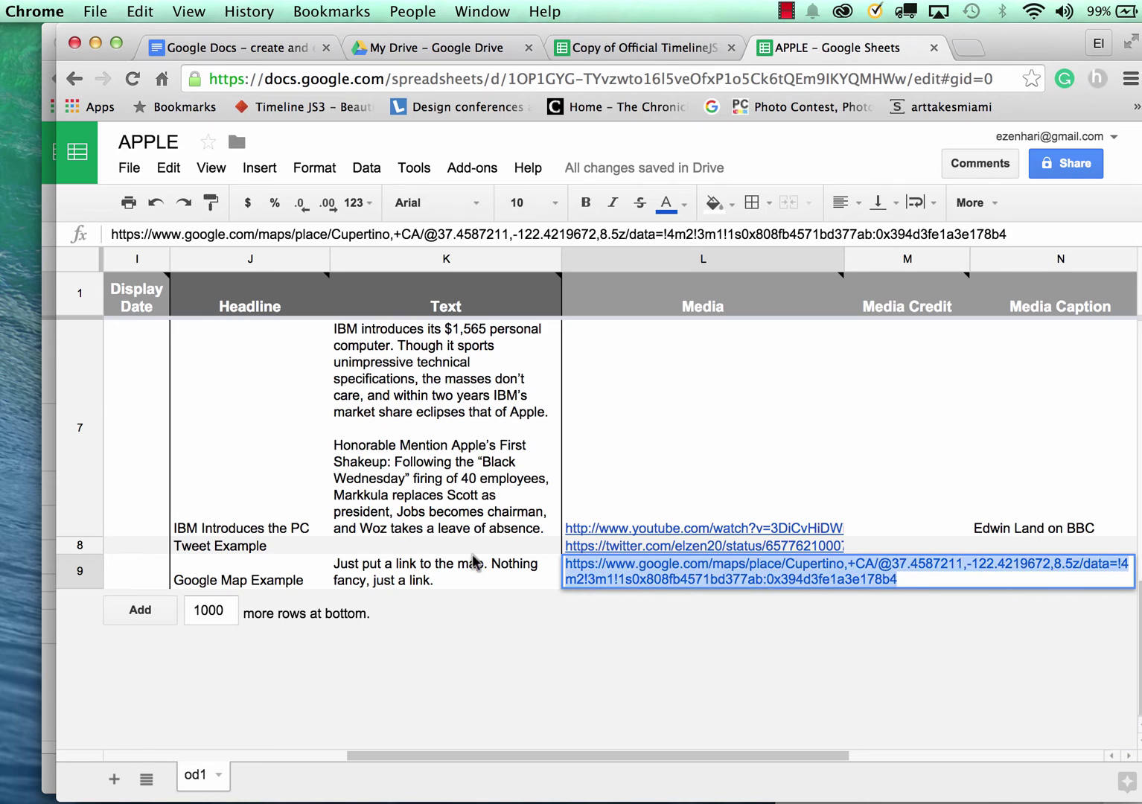
pyautogui.press('super+v')
pyautogui.press('Return')
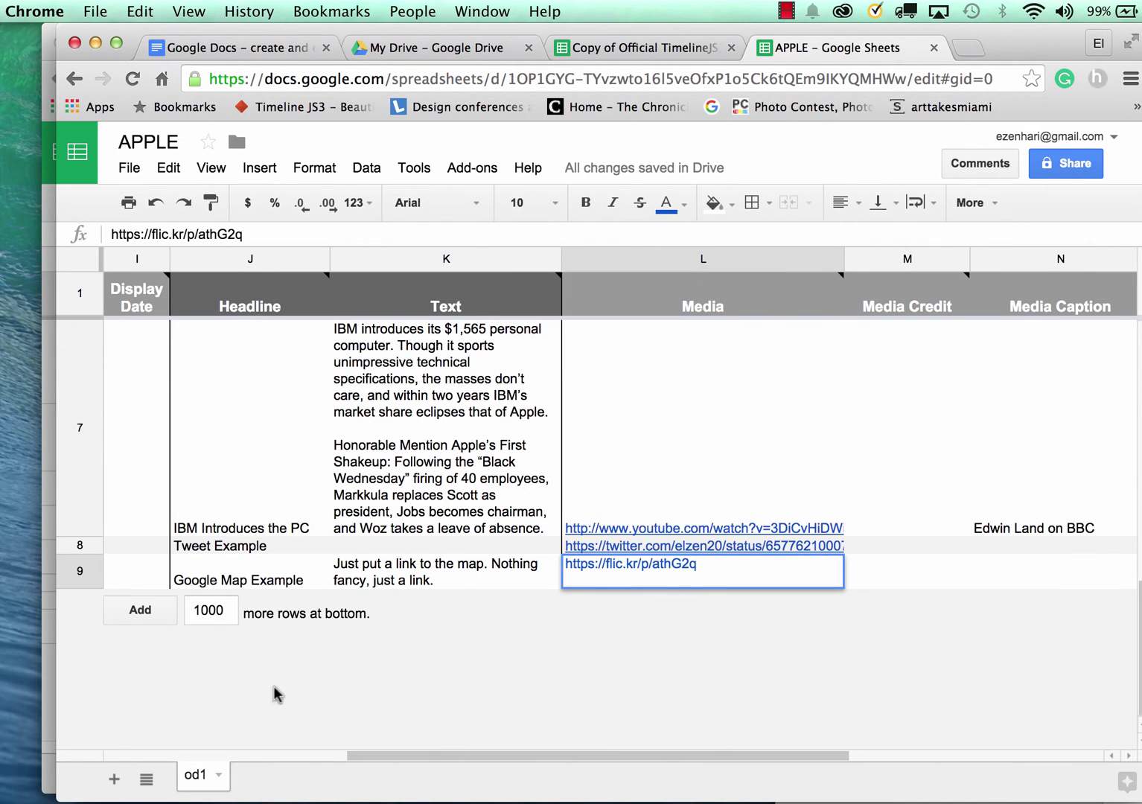
pyautogui.scroll(10, 320, 744)
pyautogui.hscroll(-8, 321, 741)
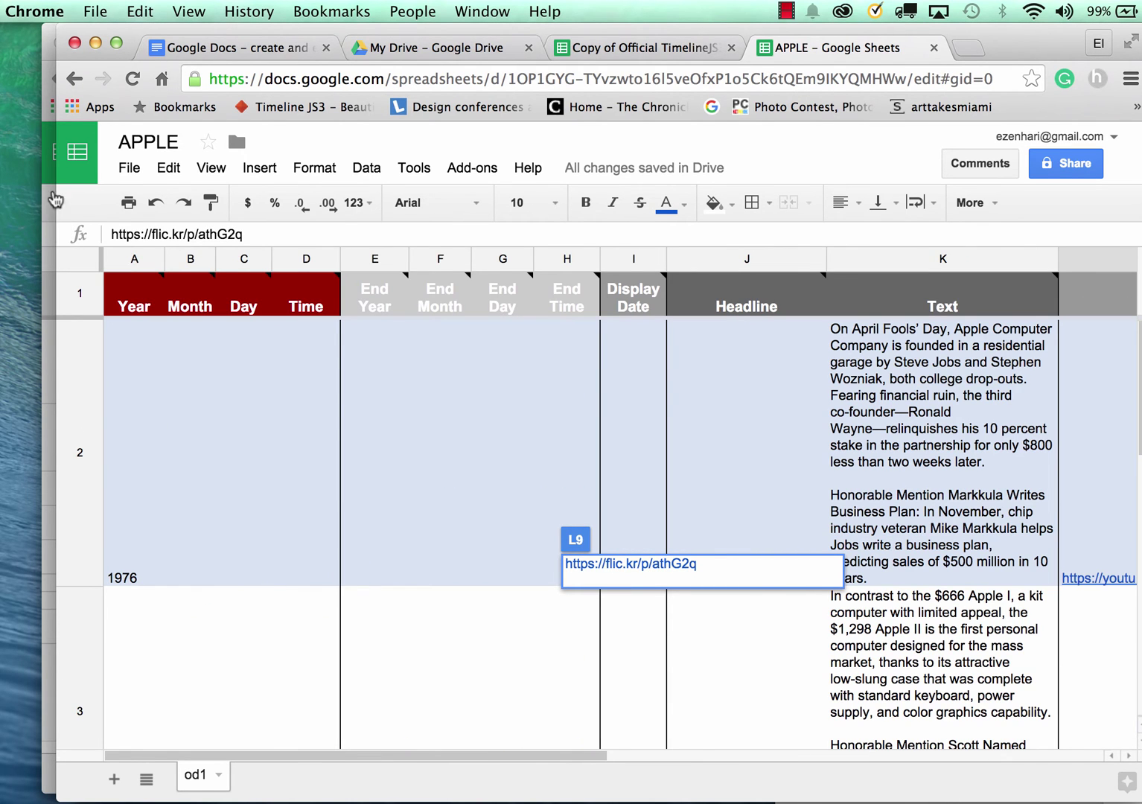
pyautogui.moveTo(136, 35); pyautogui.dragTo(660, 159)
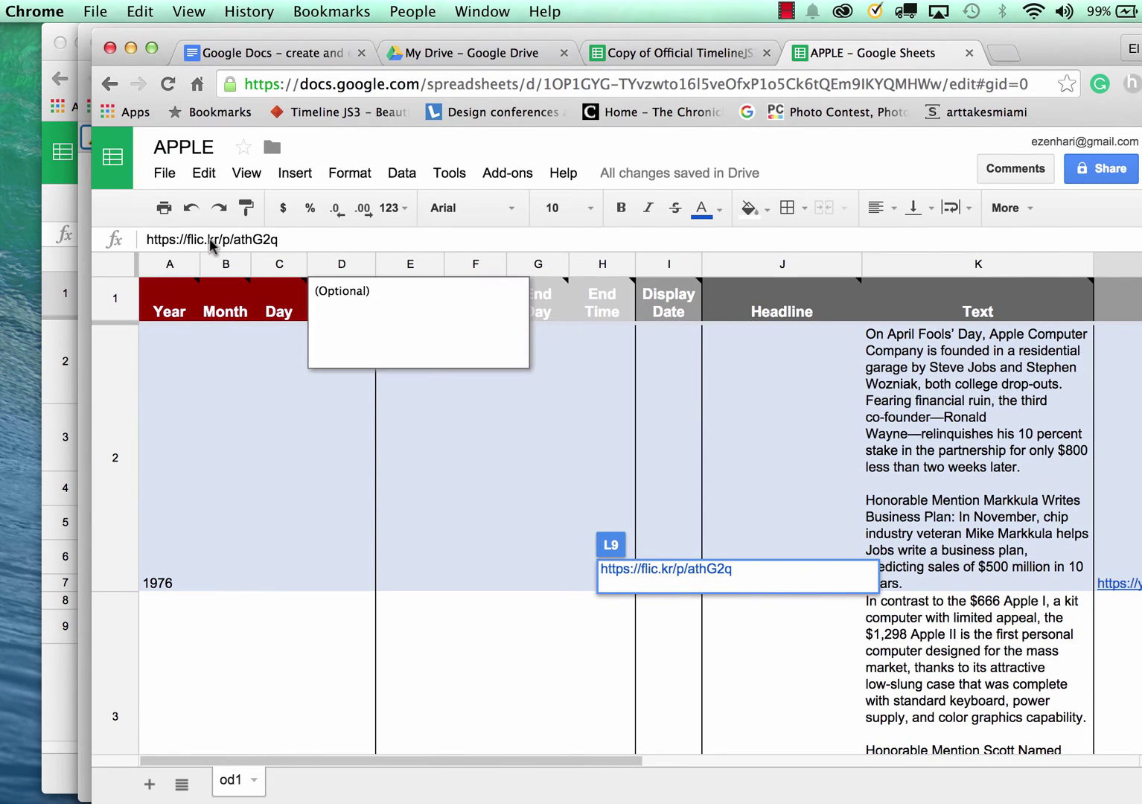
pyautogui.click(162, 174)
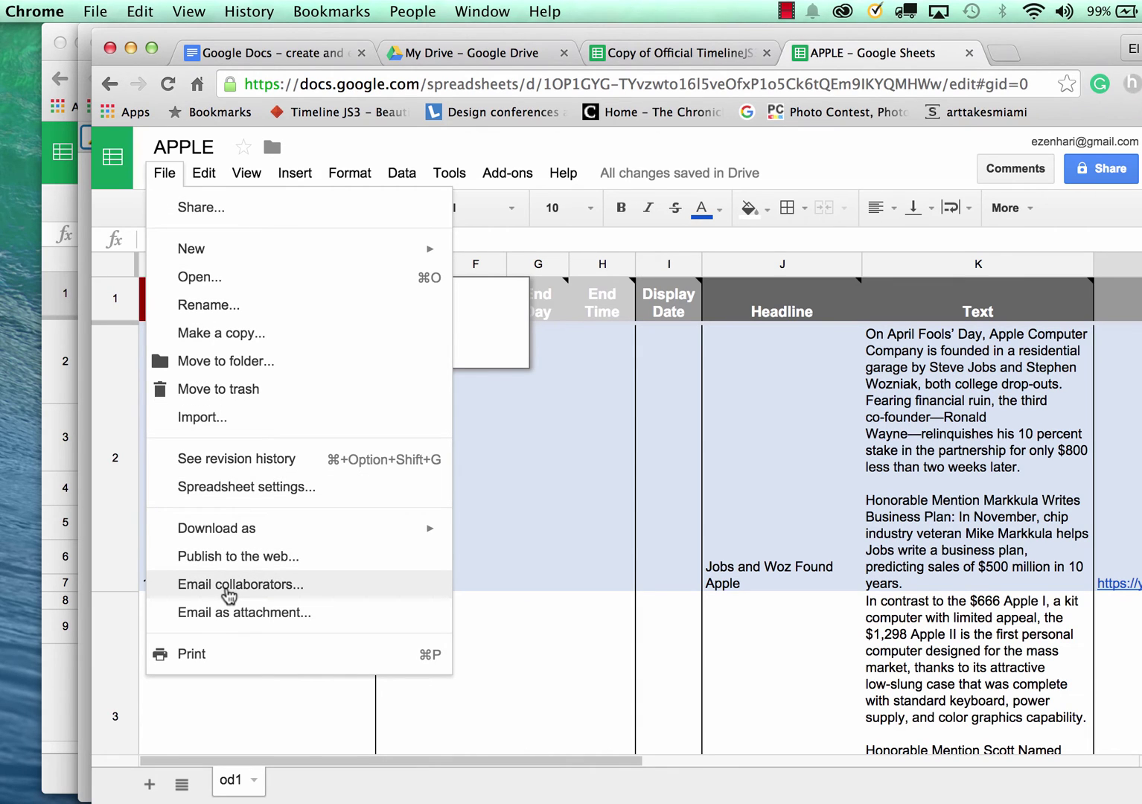
# Check Publish to the web shows the APPLE sheet as Published, then go to My Drive
pyautogui.click(227, 557)
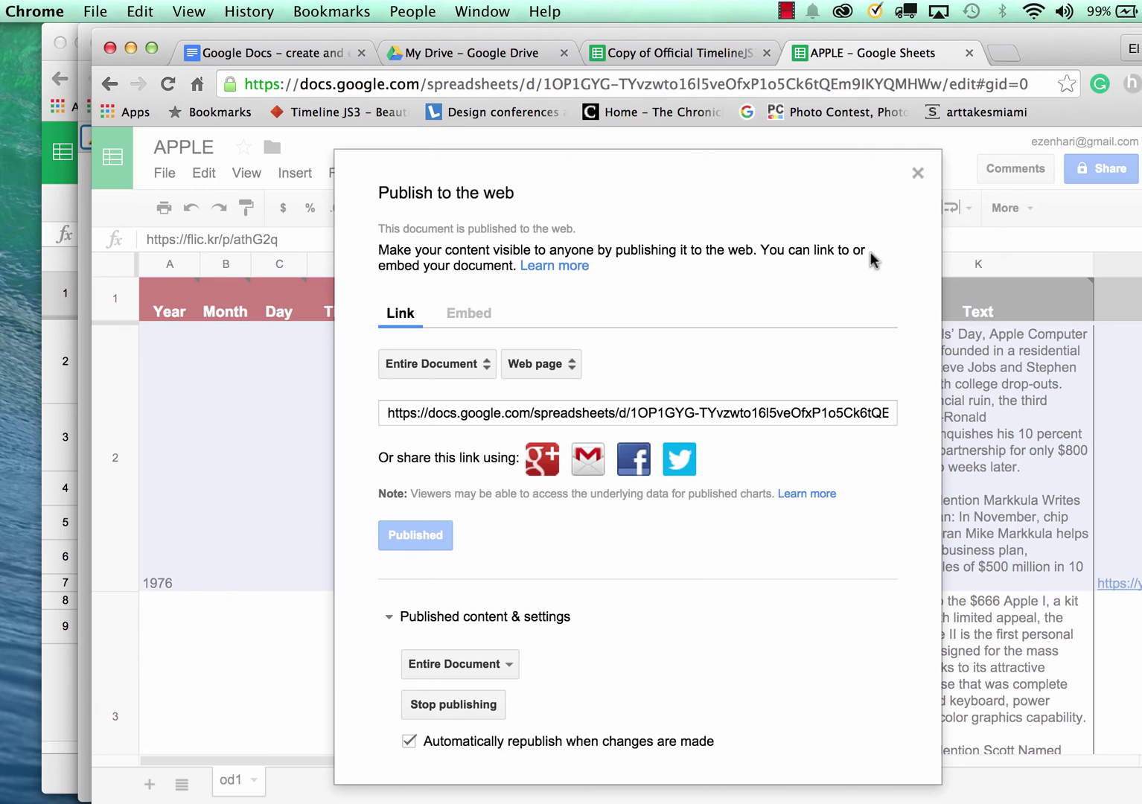
pyautogui.click(919, 176)
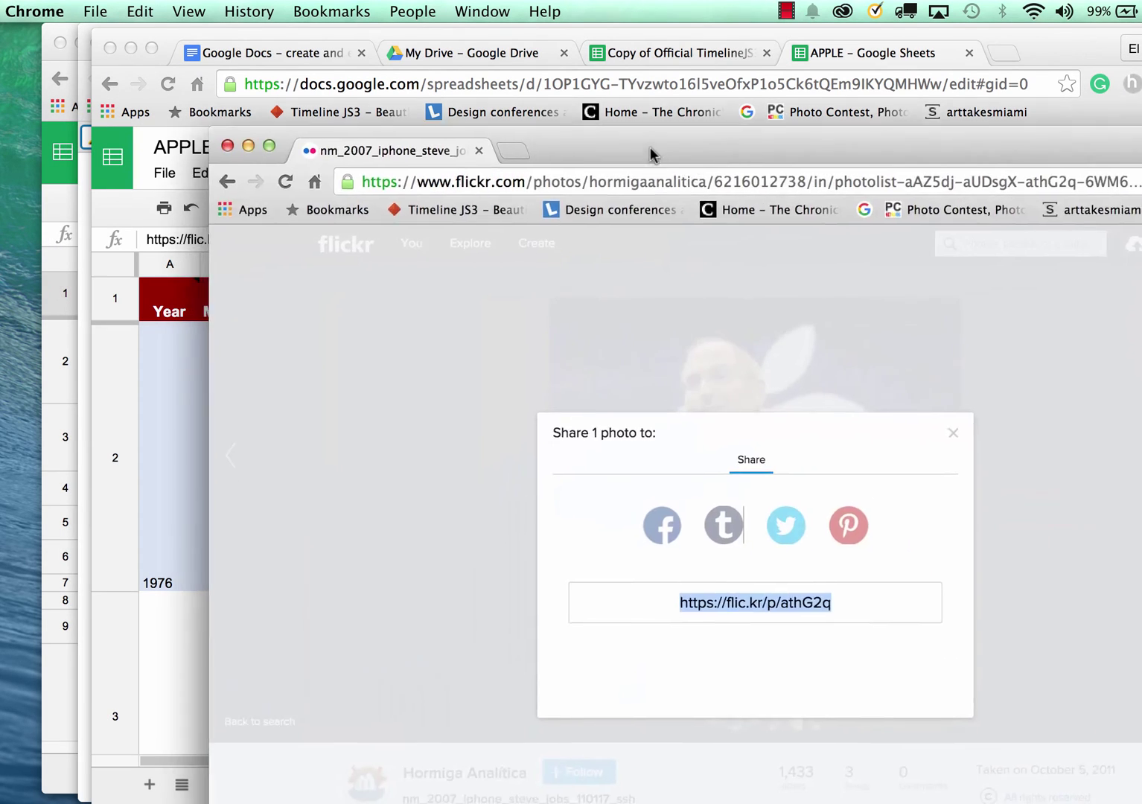
pyautogui.moveTo(650, 154); pyautogui.dragTo(875, 471)
pyautogui.click(448, 460)
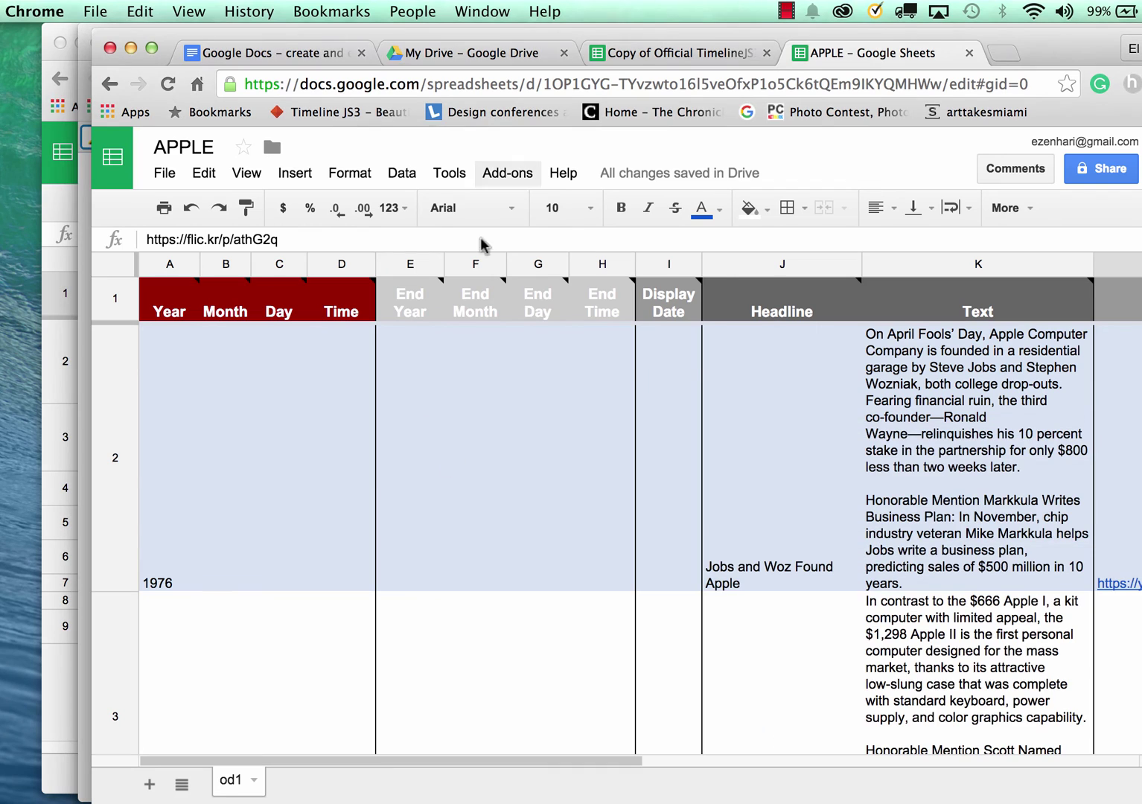
pyautogui.click(450, 58)
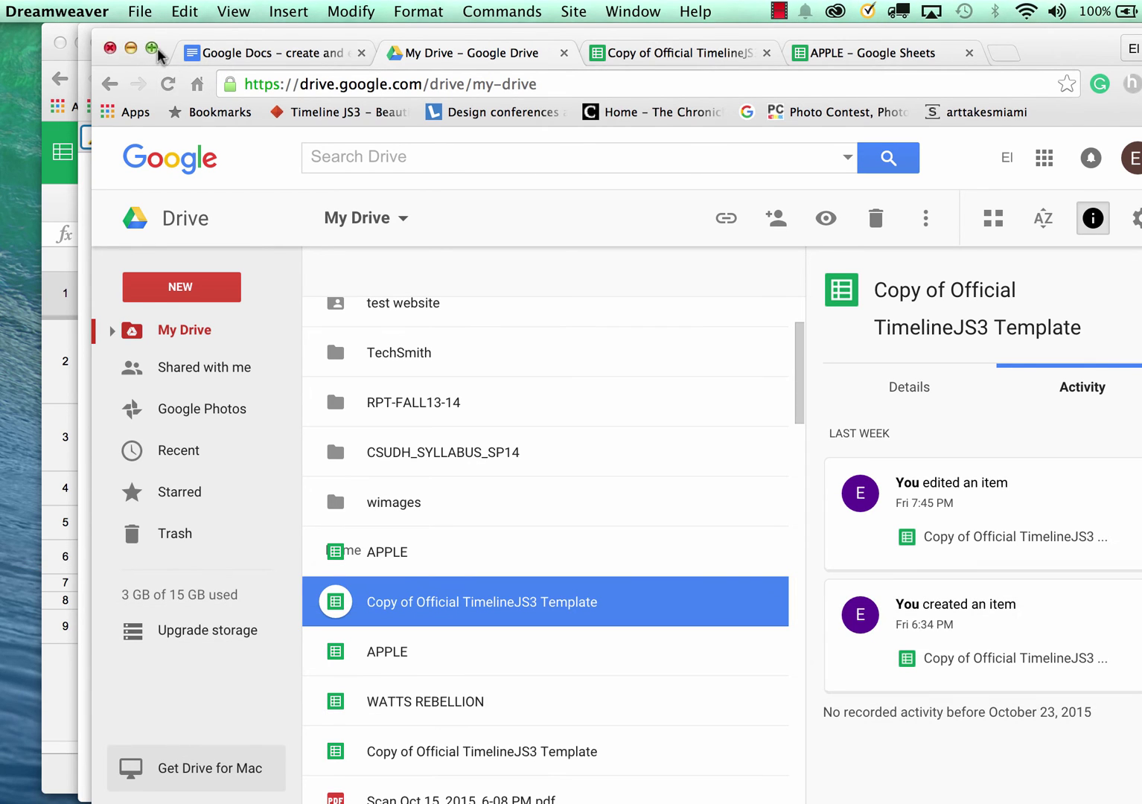
# Search the web for Timeline JS3 in a new browser tab
pyautogui.moveTo(148, 43); pyautogui.dragTo(791, 428)
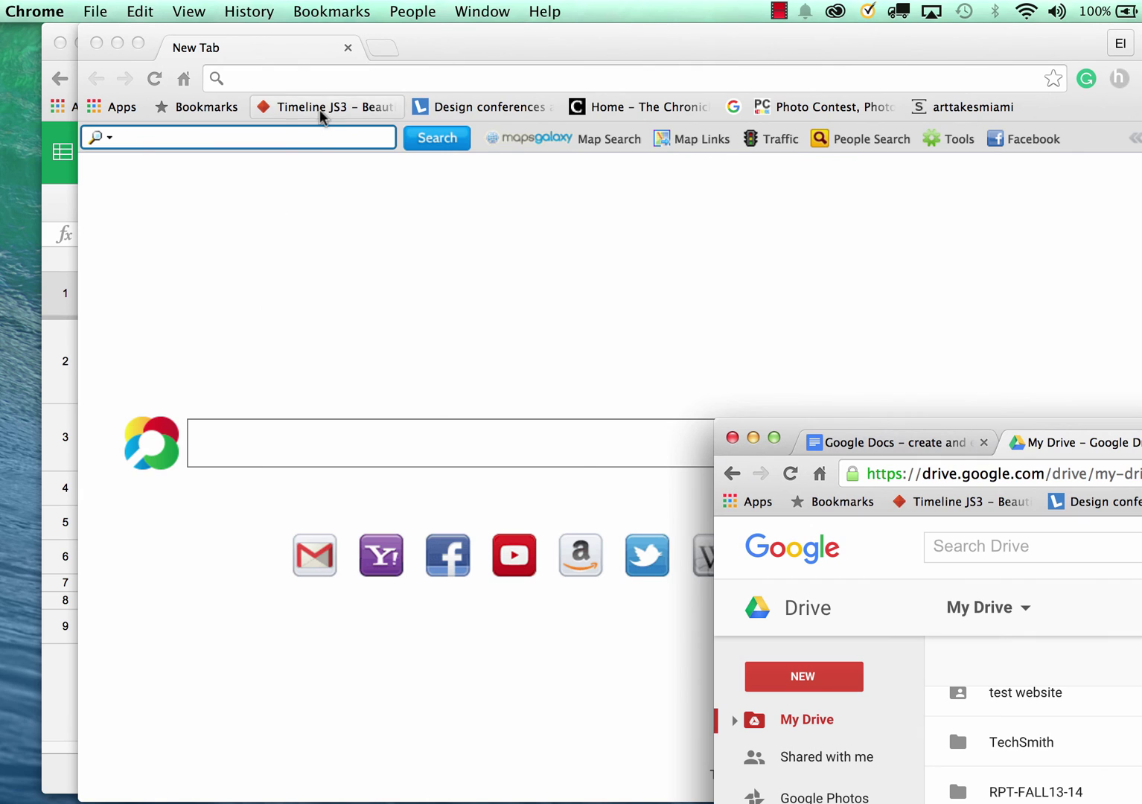
pyautogui.click(249, 11)
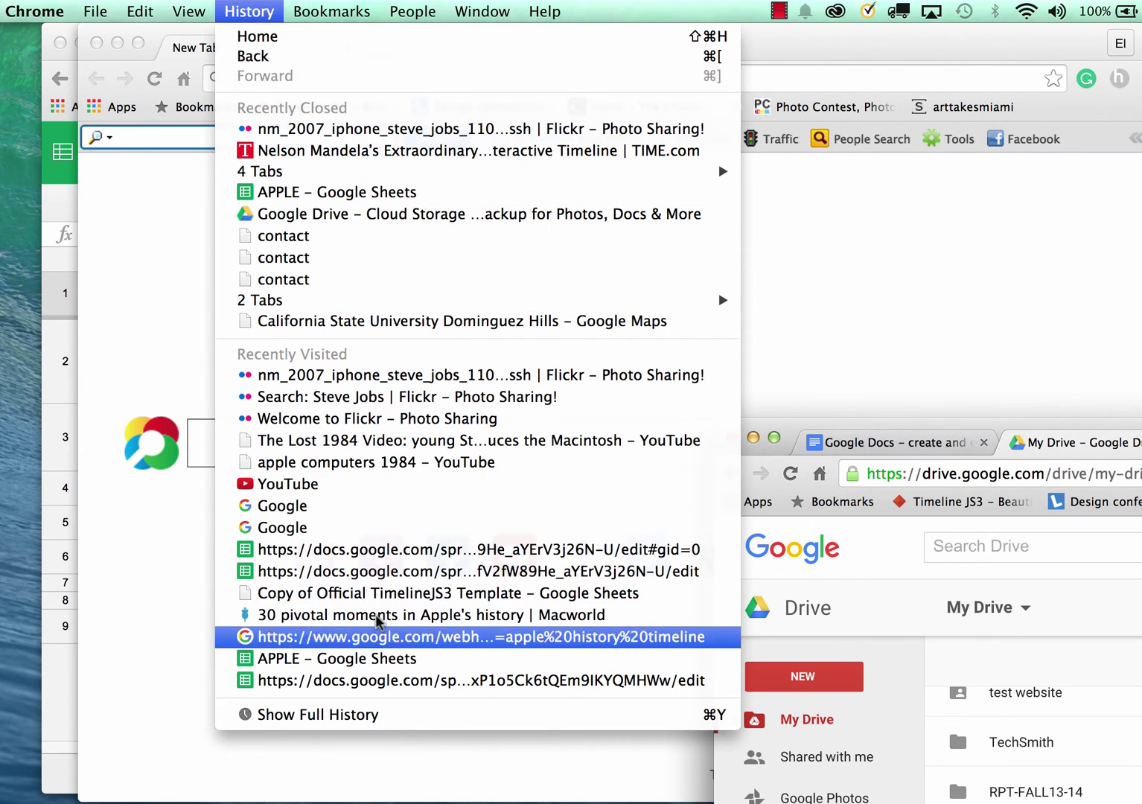
pyautogui.click(149, 668)
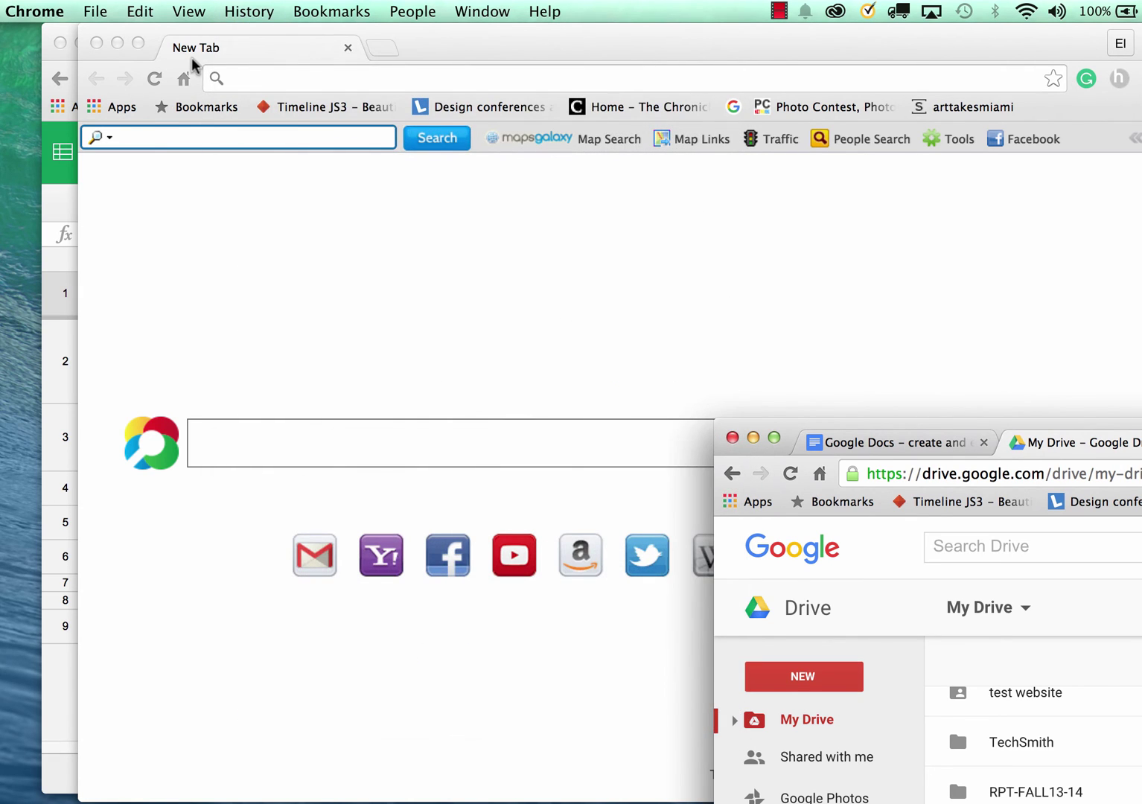
pyautogui.click(216, 77)
pyautogui.write('timeline JS3')
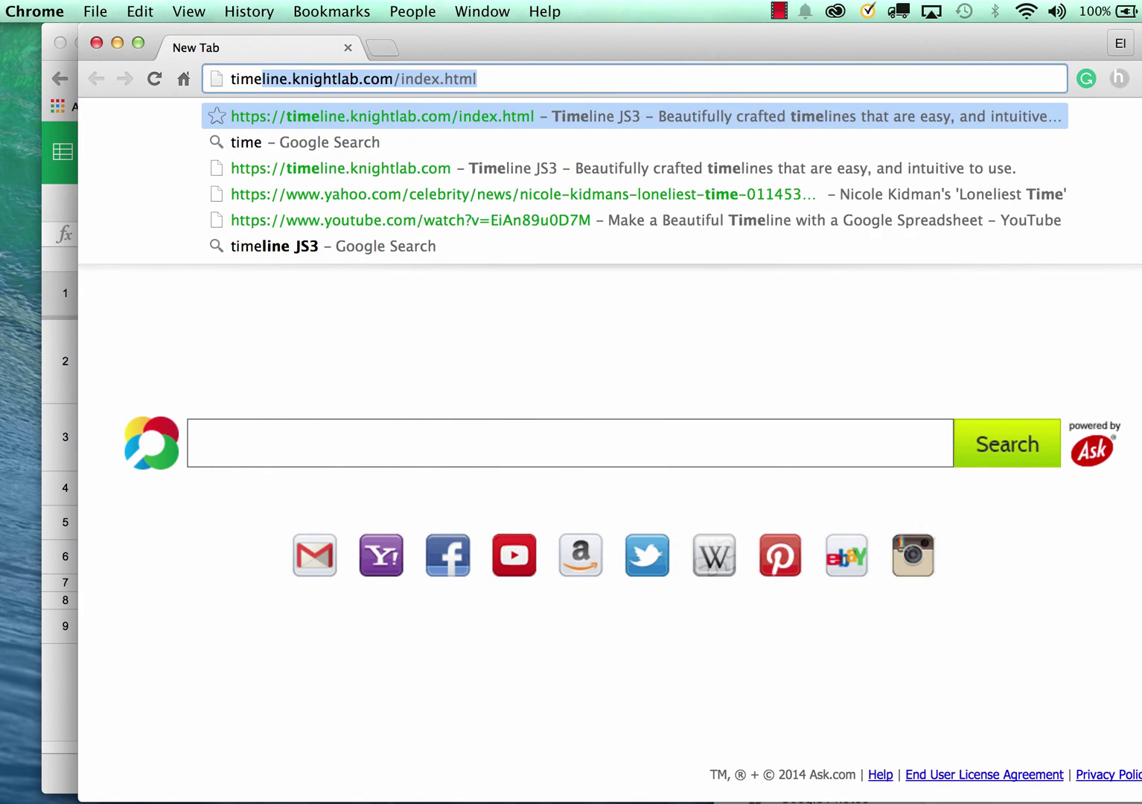
pyautogui.press('Return')
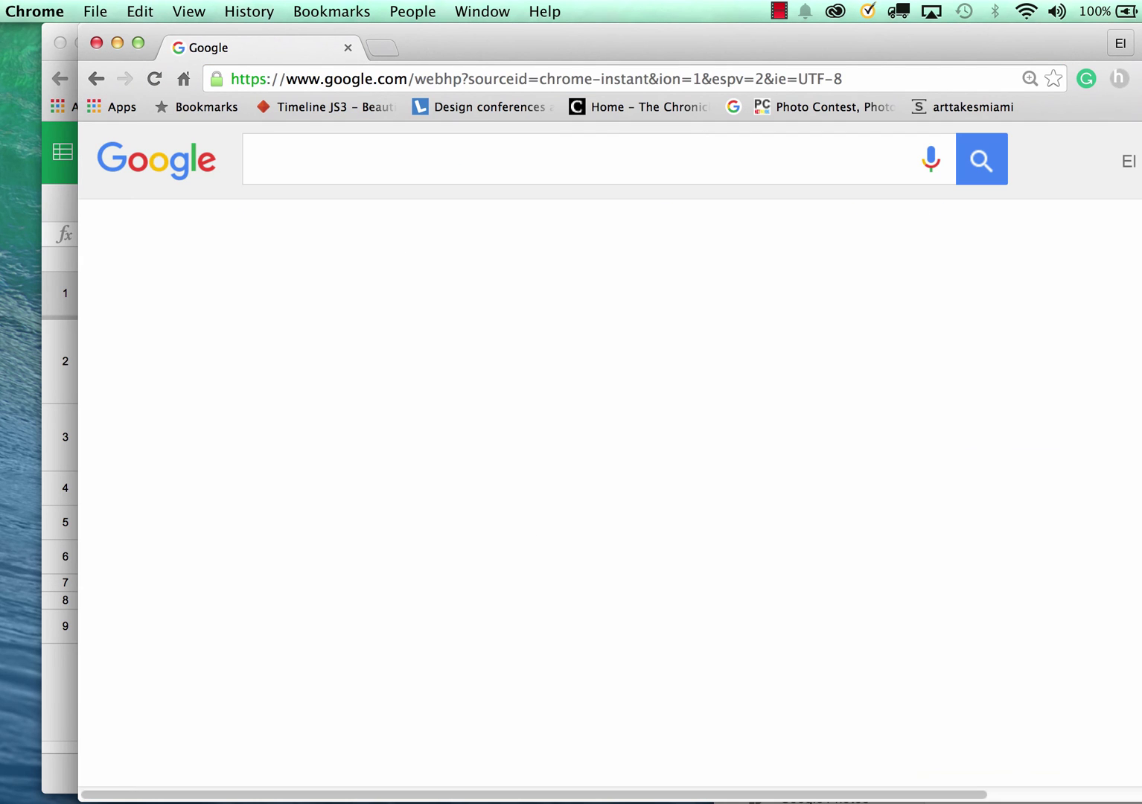
# Open timeline.knightlab.com, focus step 3's Google Spreadsheet URL box, then return to Drive
pyautogui.click(451, 375)
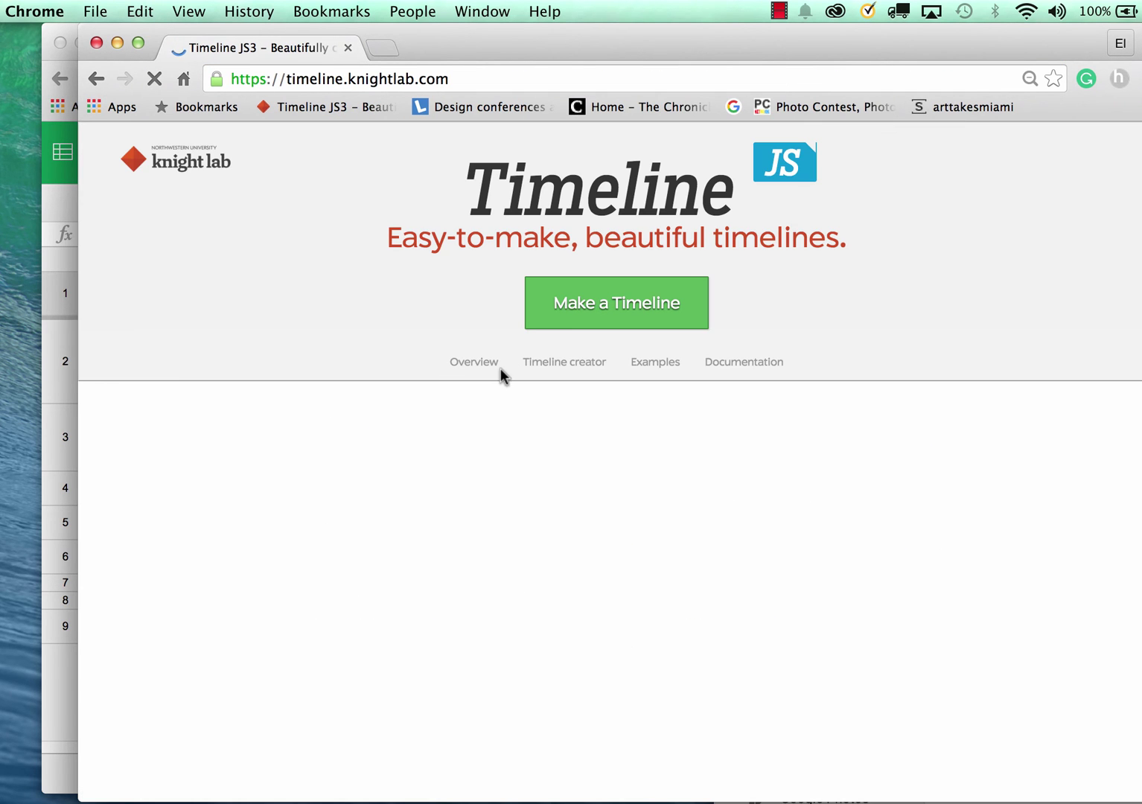
pyautogui.scroll(-15, 627, 440)
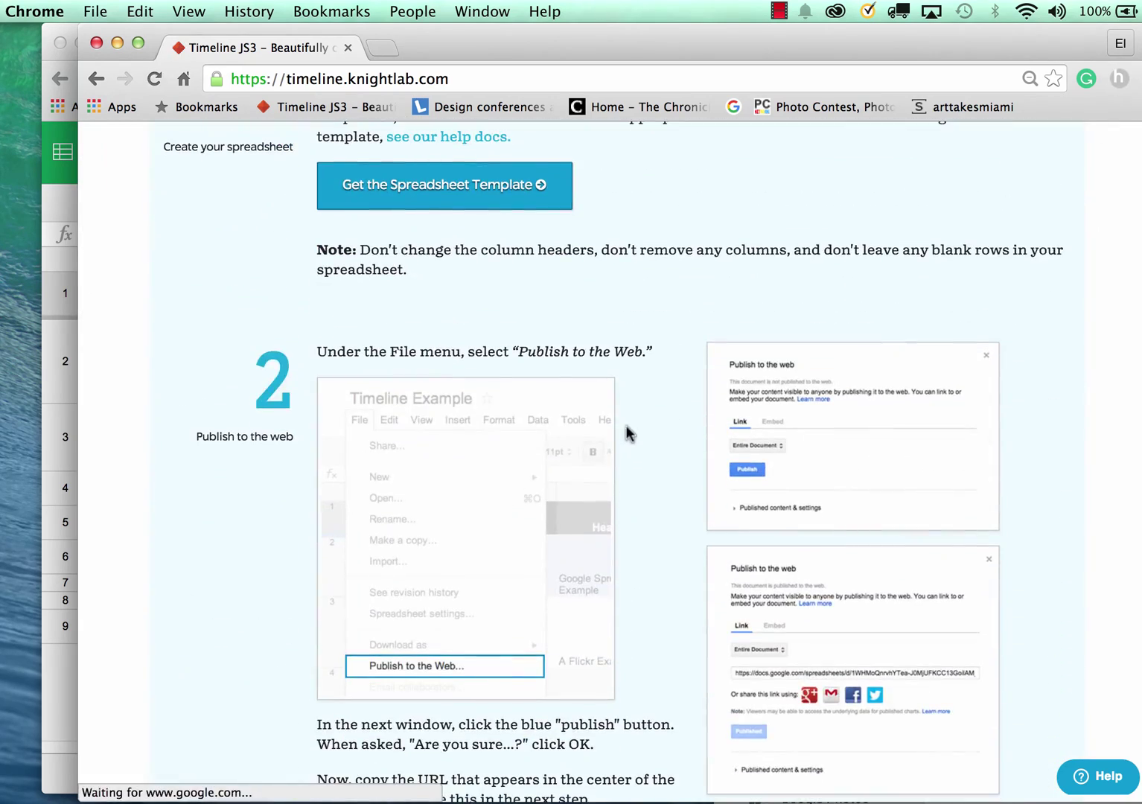
pyautogui.scroll(-3, 422, 733)
pyautogui.scroll(-4, 422, 734)
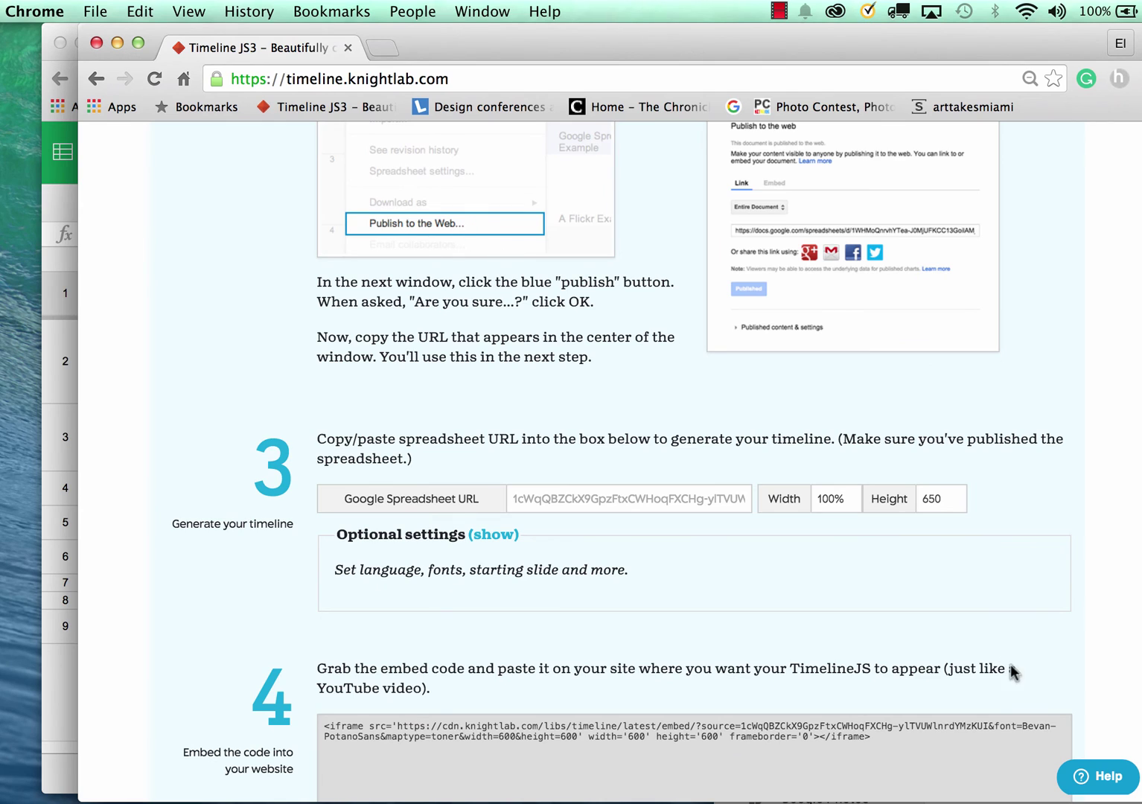
pyautogui.click(375, 502)
pyautogui.click(1035, 793)
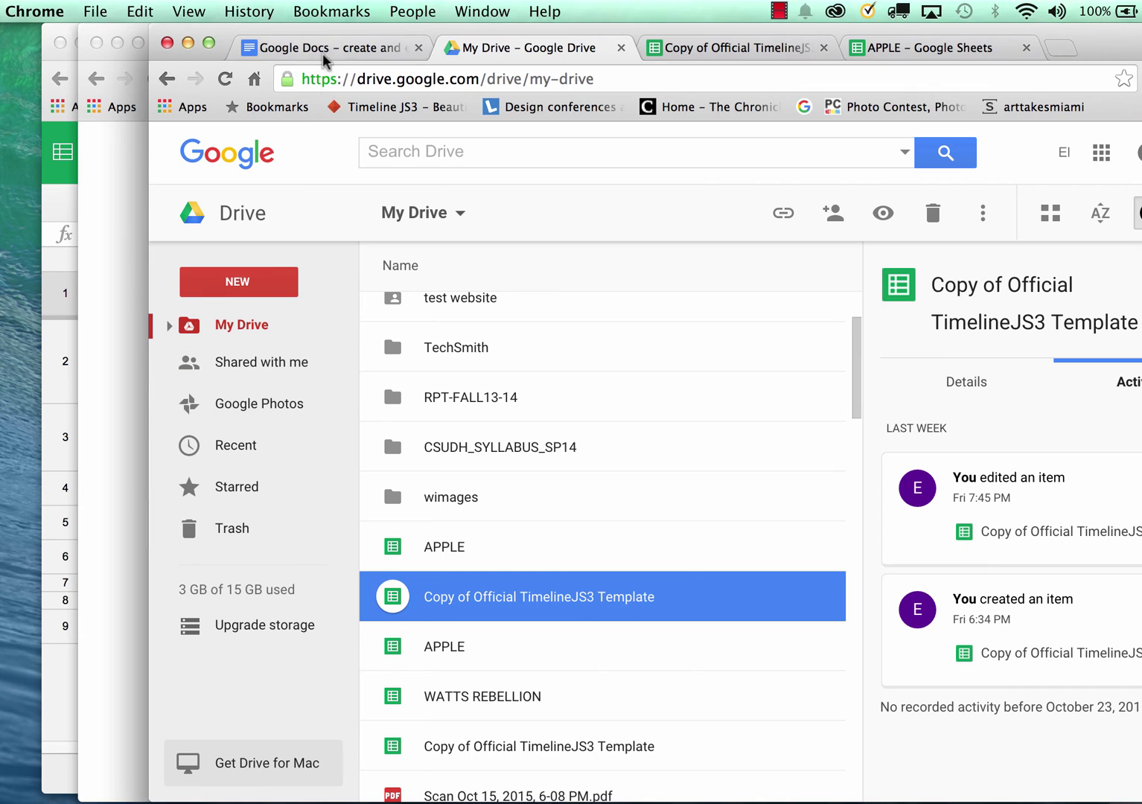
# Copy the APPLE sheet's published link from the Publish to the web dialog
pyautogui.click(954, 50)
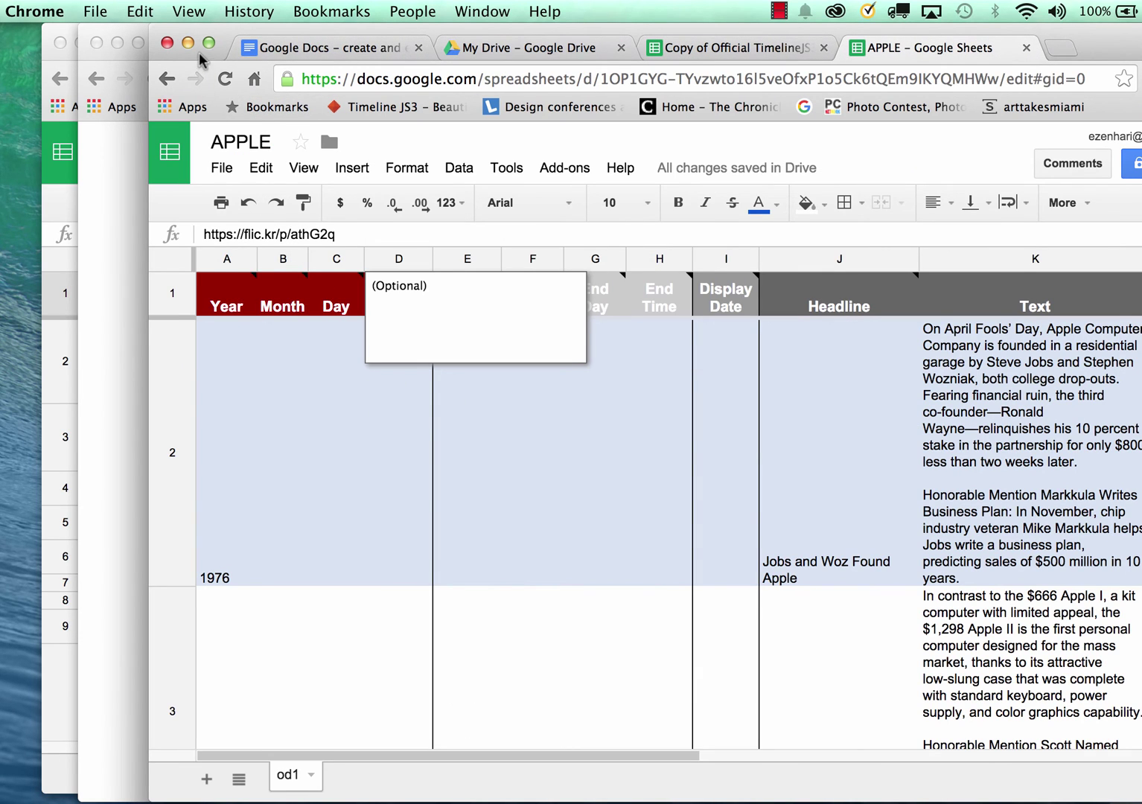
pyautogui.click(220, 170)
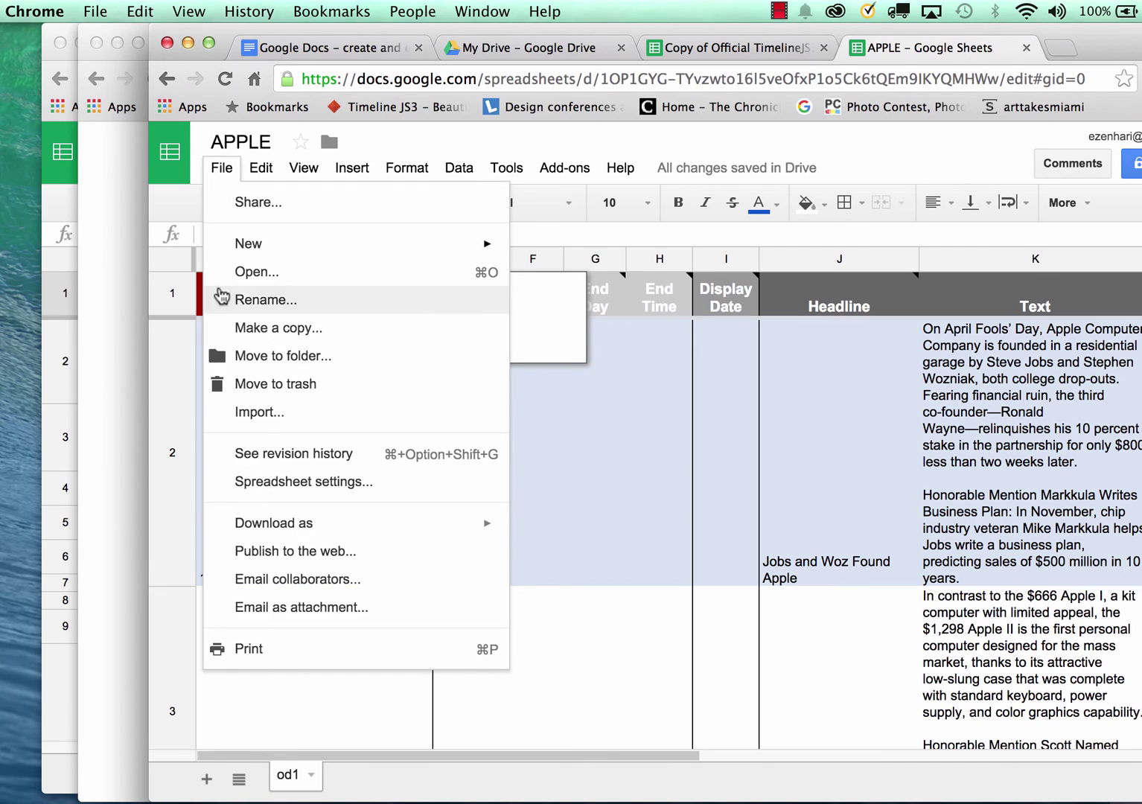
pyautogui.click(263, 551)
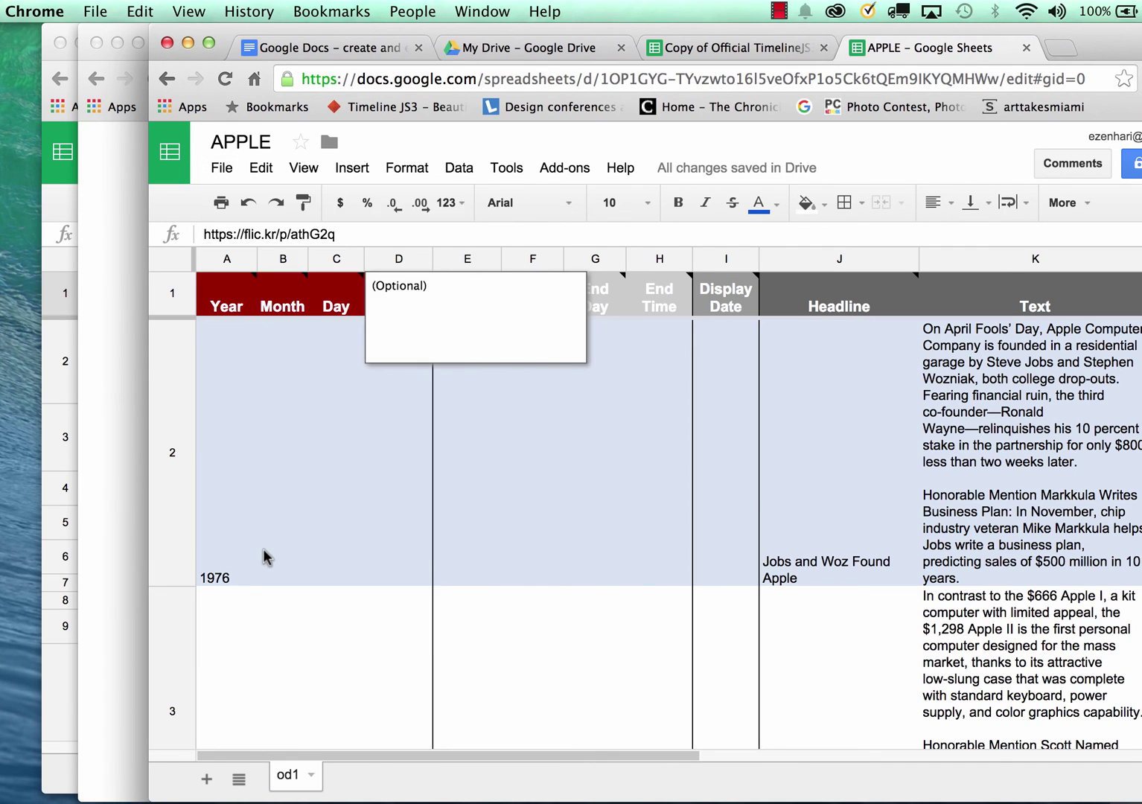
pyautogui.click(502, 411)
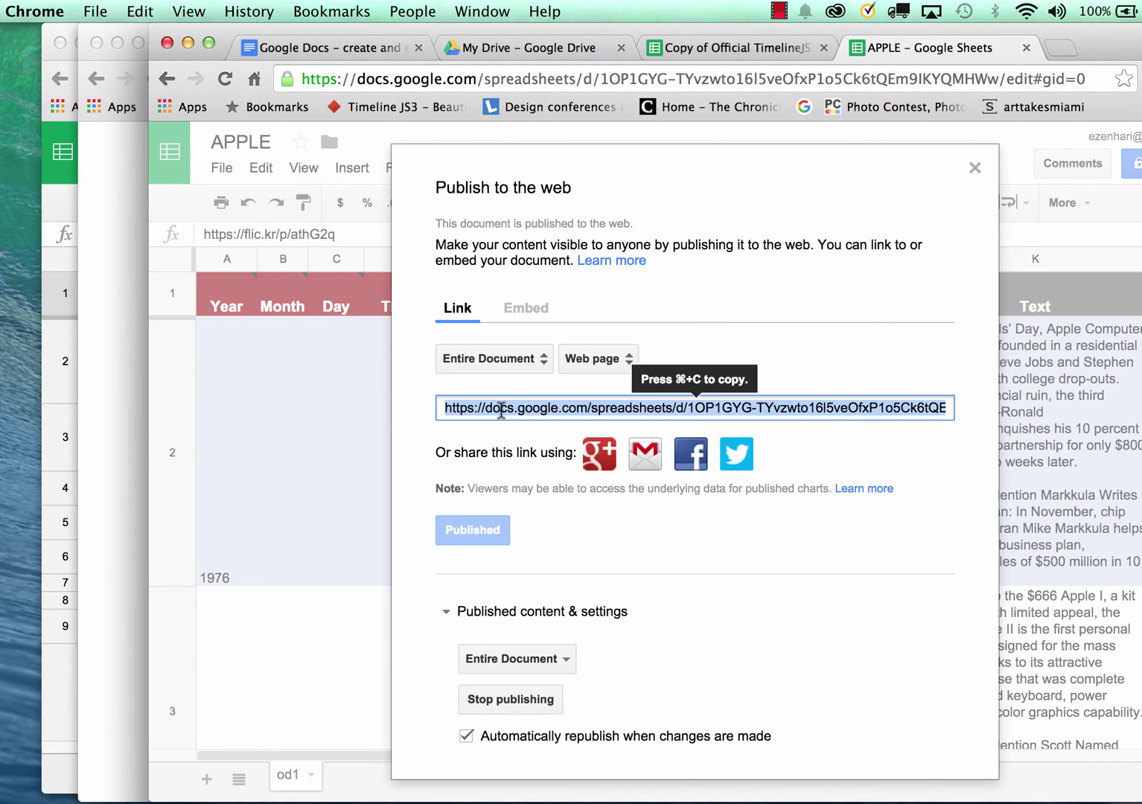
pyautogui.press('super+c')
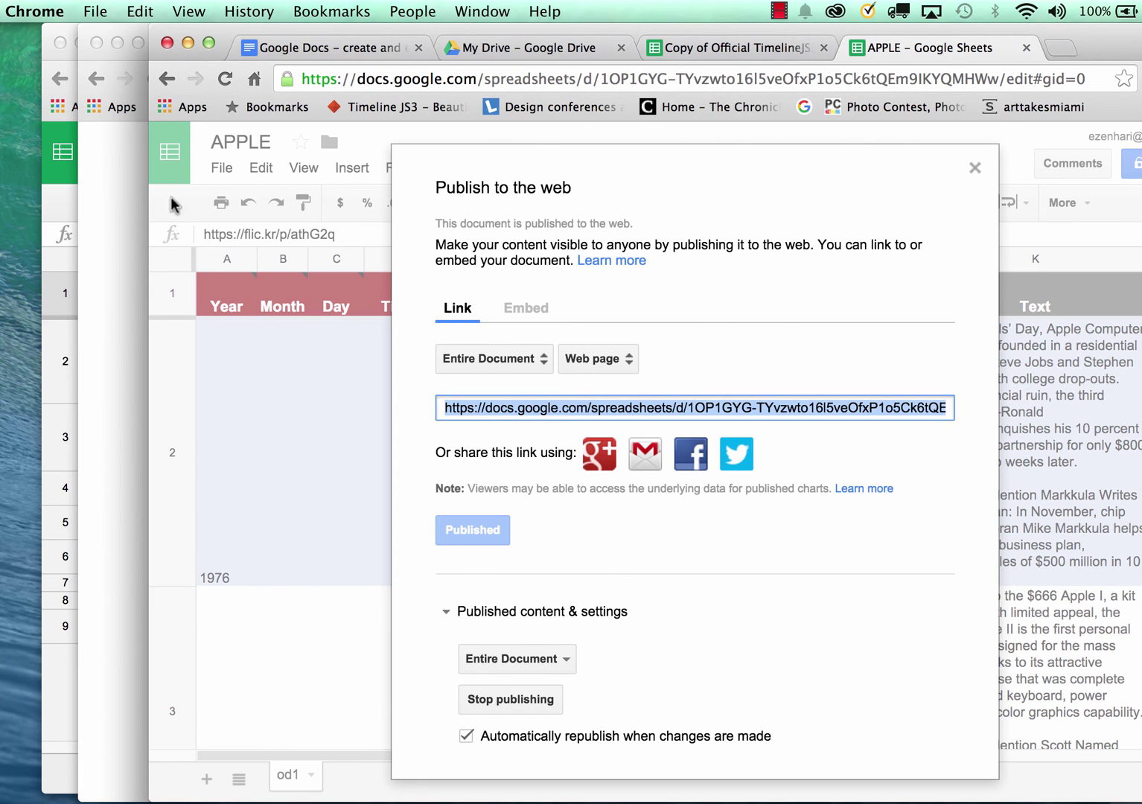
pyautogui.click(98, 216)
# Paste the published APPLE sheet link into TimelineJS, select the embed code, and load a preview
pyautogui.press('super+v')
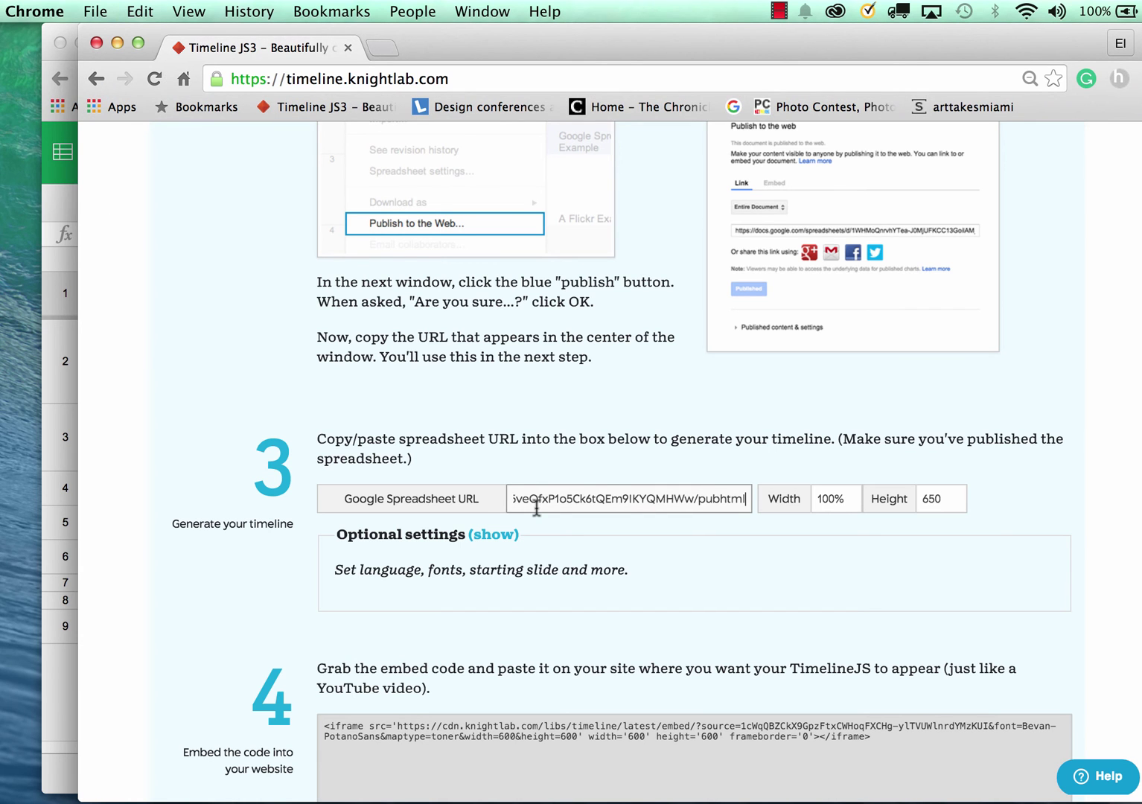
pyautogui.scroll(-5, 881, 595)
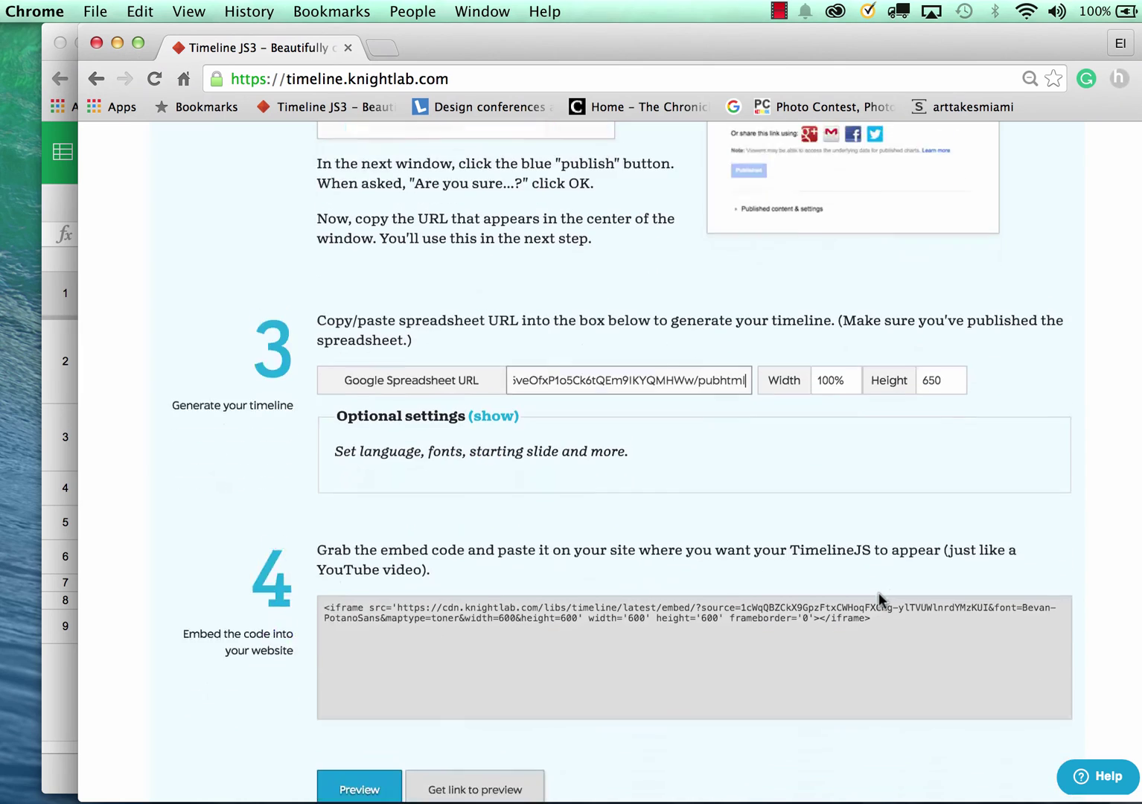
pyautogui.click(795, 581)
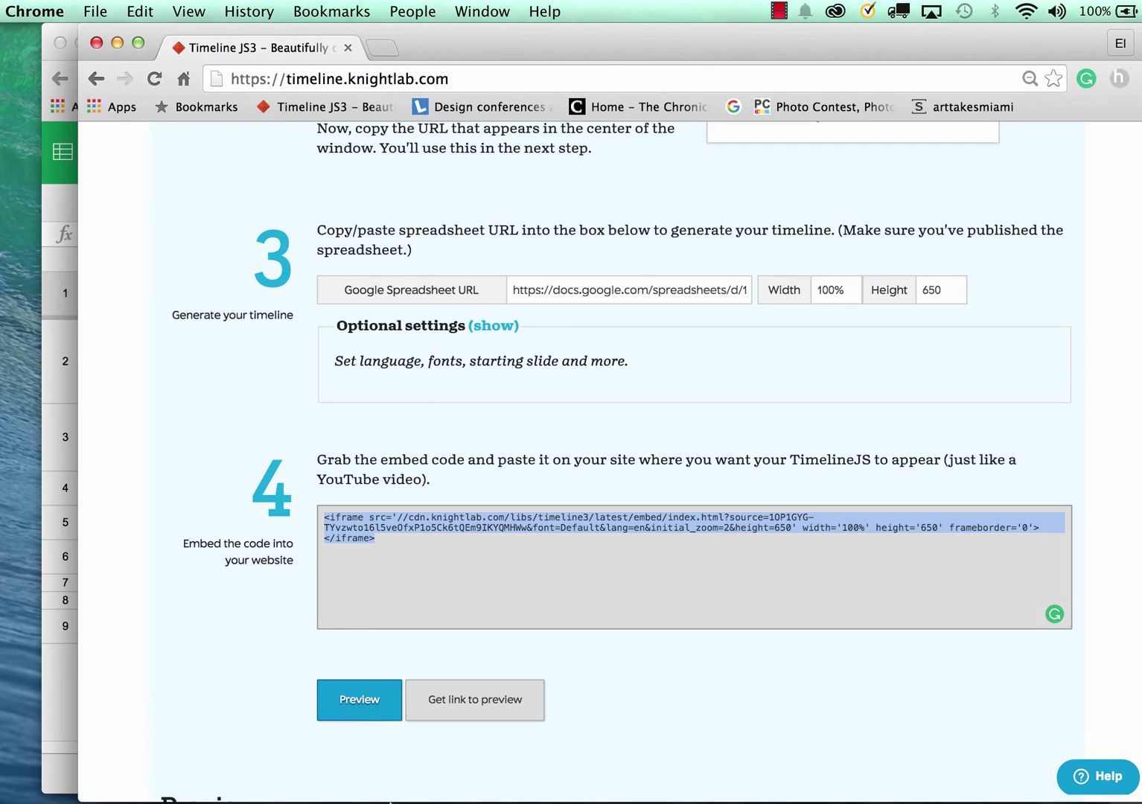
pyautogui.click(355, 704)
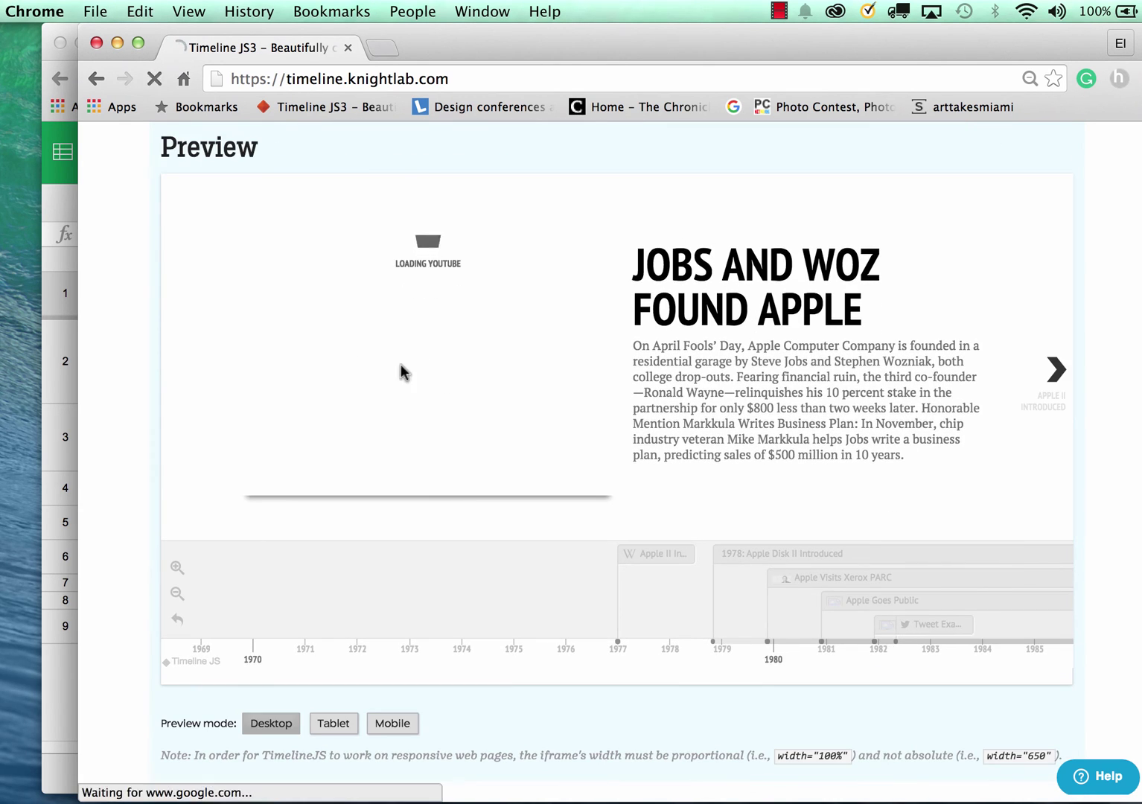
# Step the preview from Apple II Introduced through to the Google Map Example slide
pyautogui.click(1056, 370)
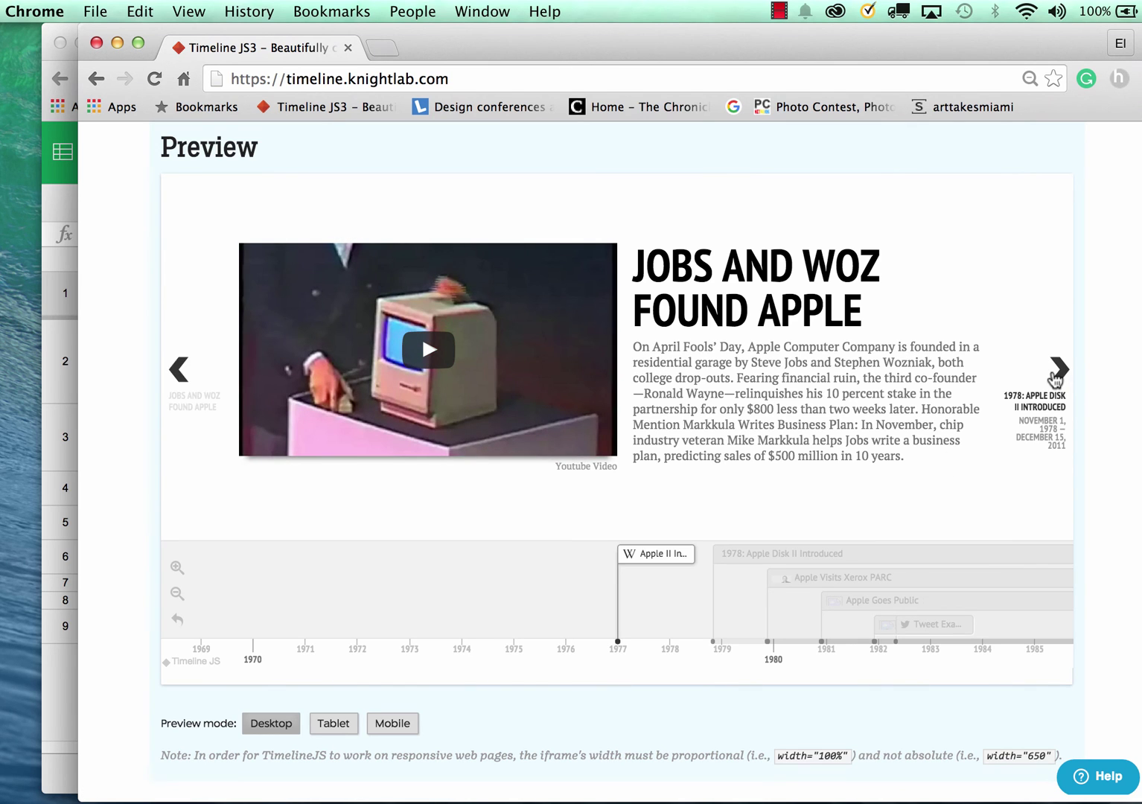
pyautogui.click(1056, 372)
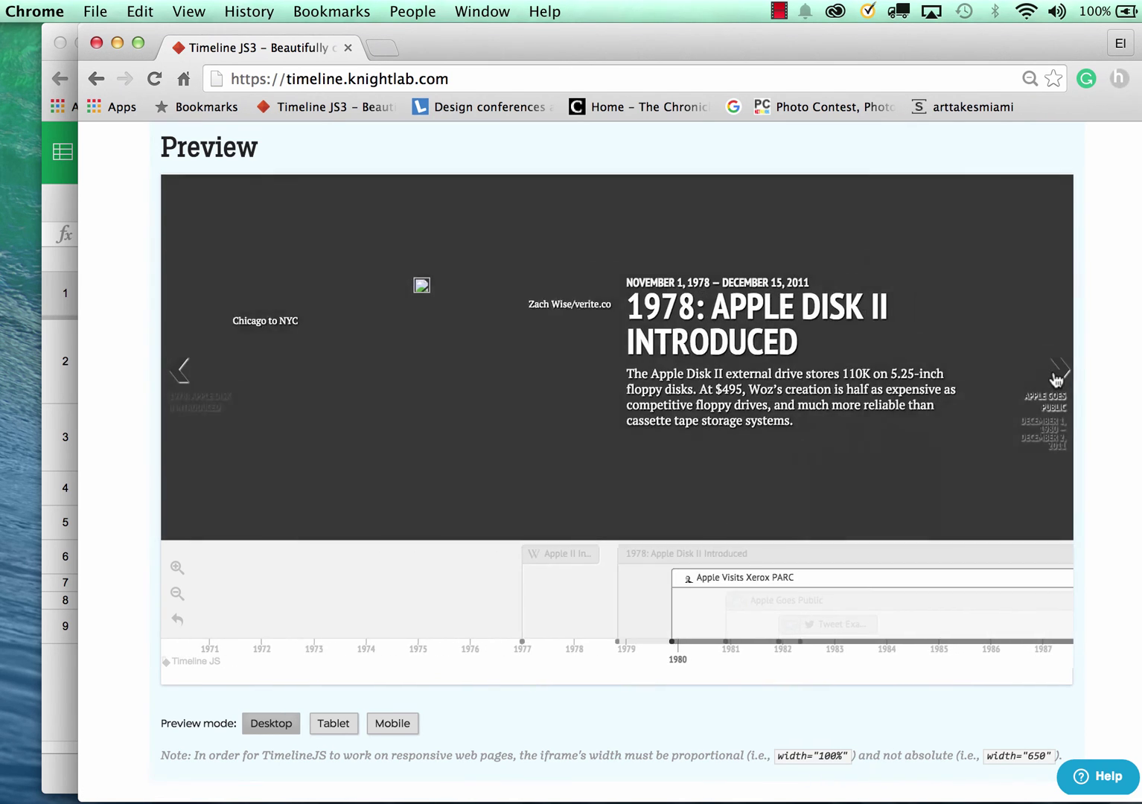
pyautogui.click(1056, 376)
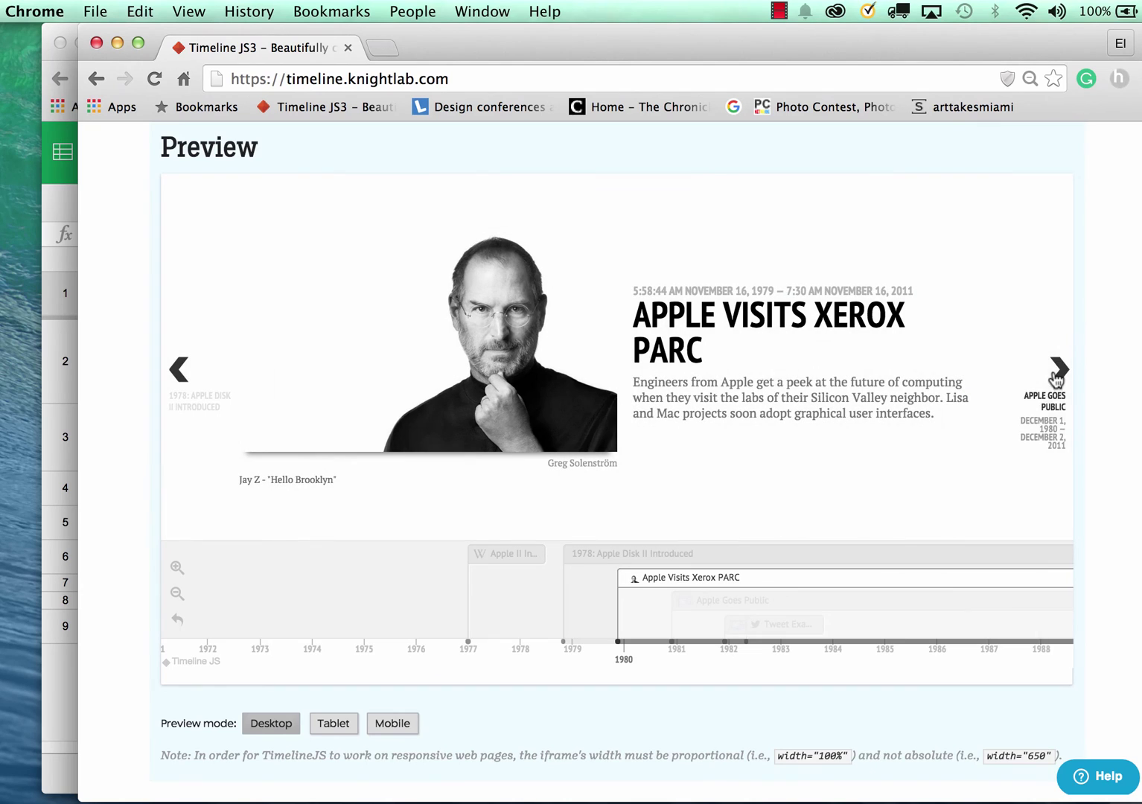
pyautogui.click(1055, 372)
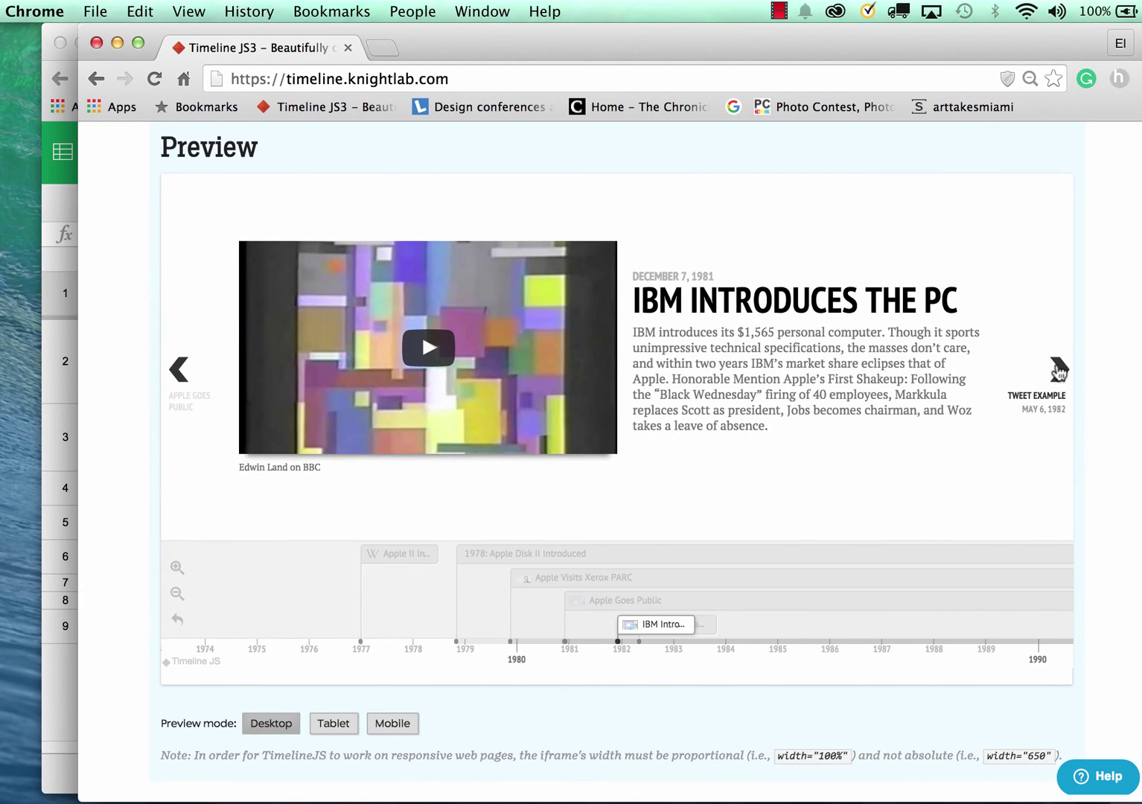
pyautogui.click(1058, 369)
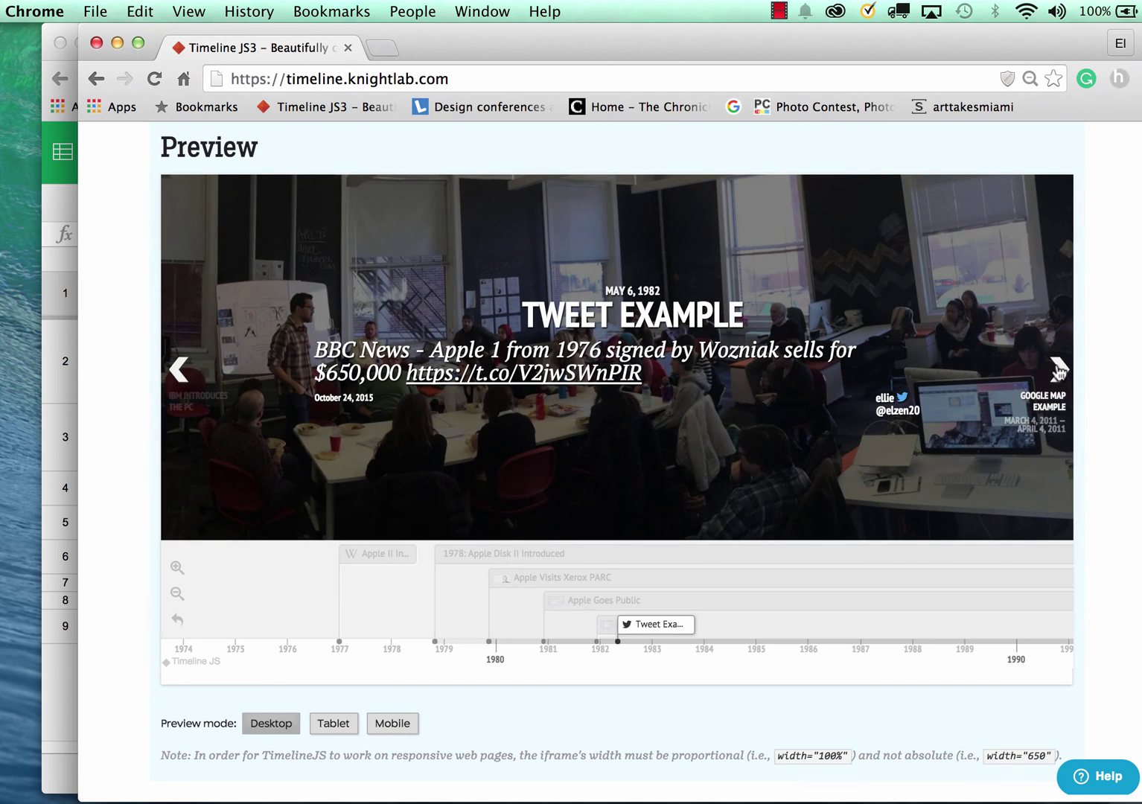
pyautogui.click(1058, 371)
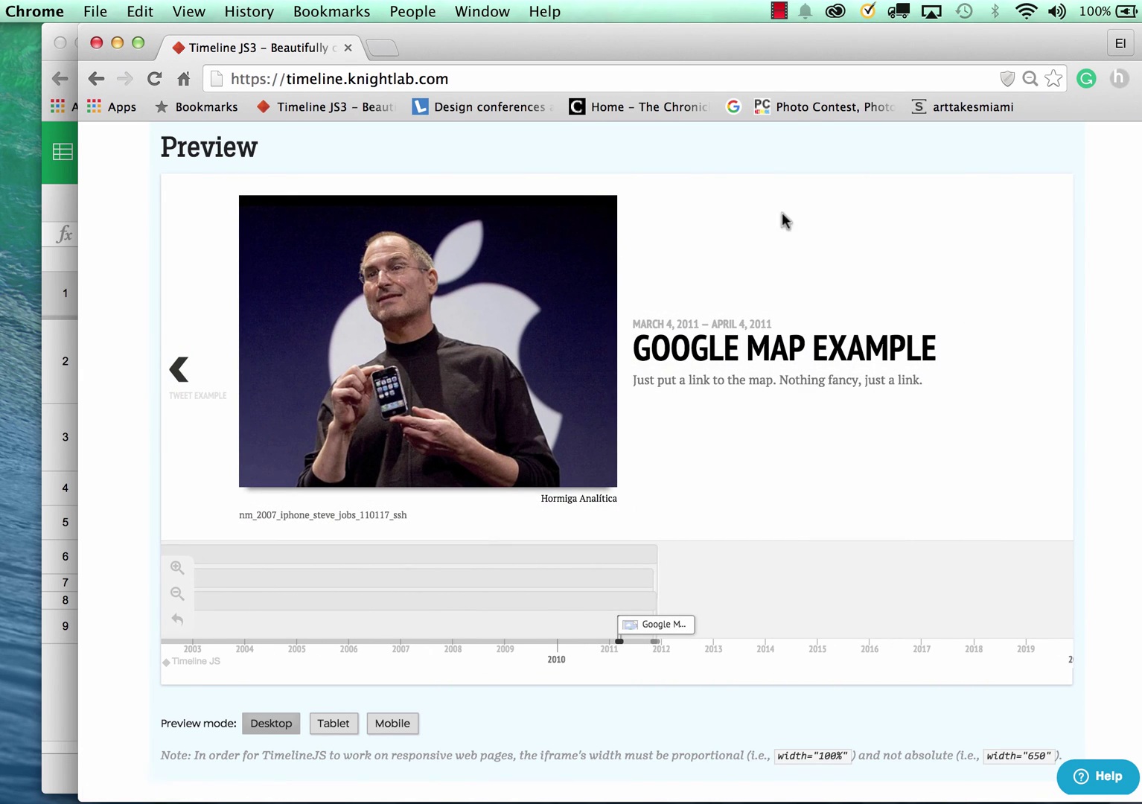
pyautogui.moveTo(684, 49); pyautogui.dragTo(957, 645)
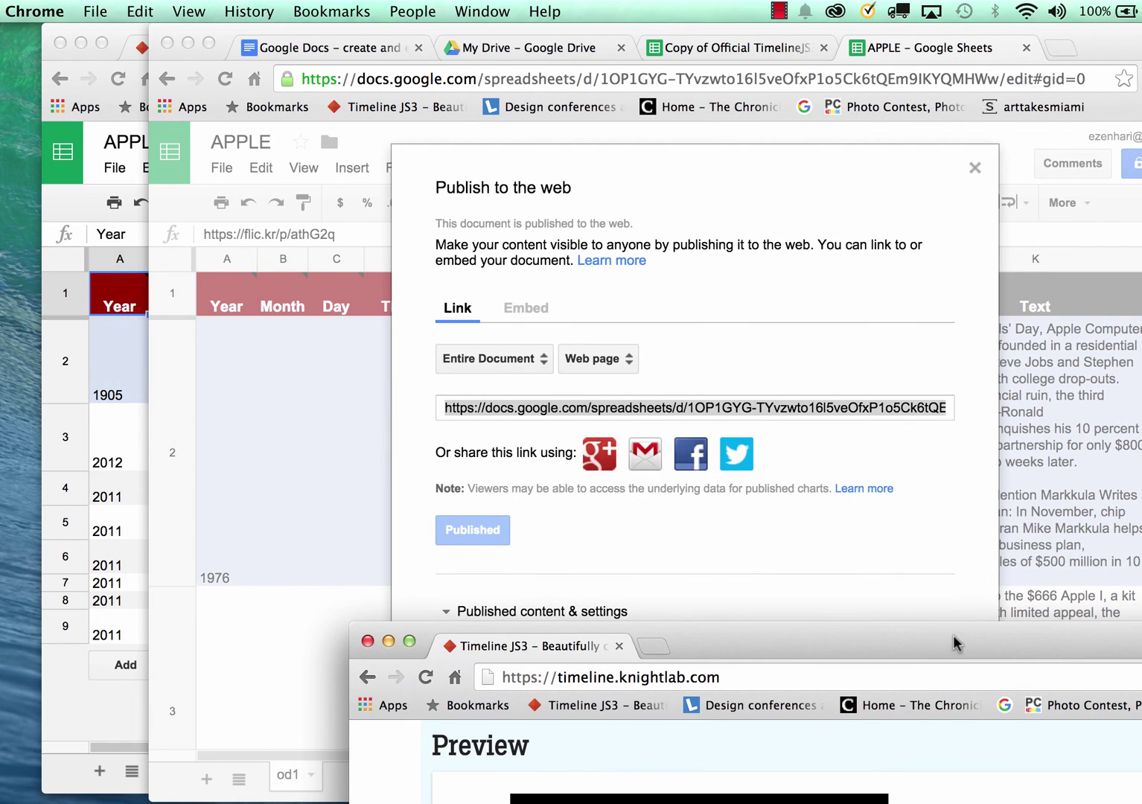
# Close the Sheets windows and open awards.html from one_colmn_div_gallery_live_nav_map in Dreamweaver
pyautogui.click(952, 182)
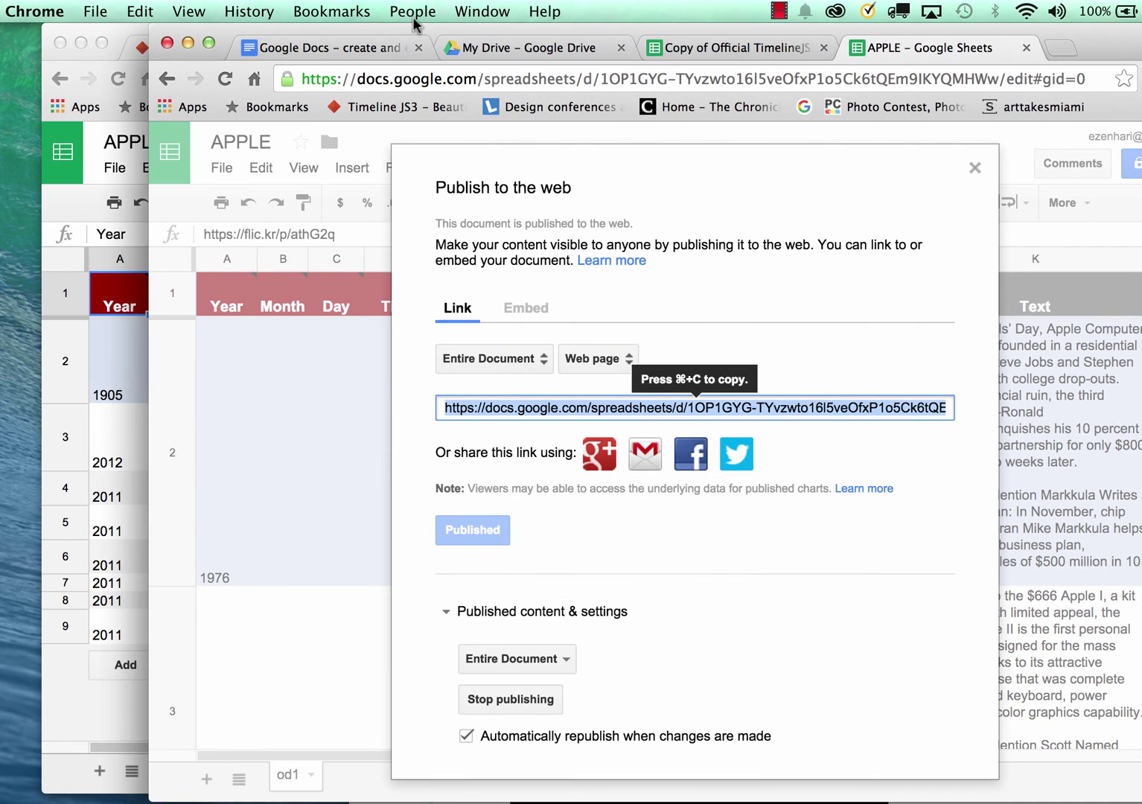
pyautogui.click(168, 45)
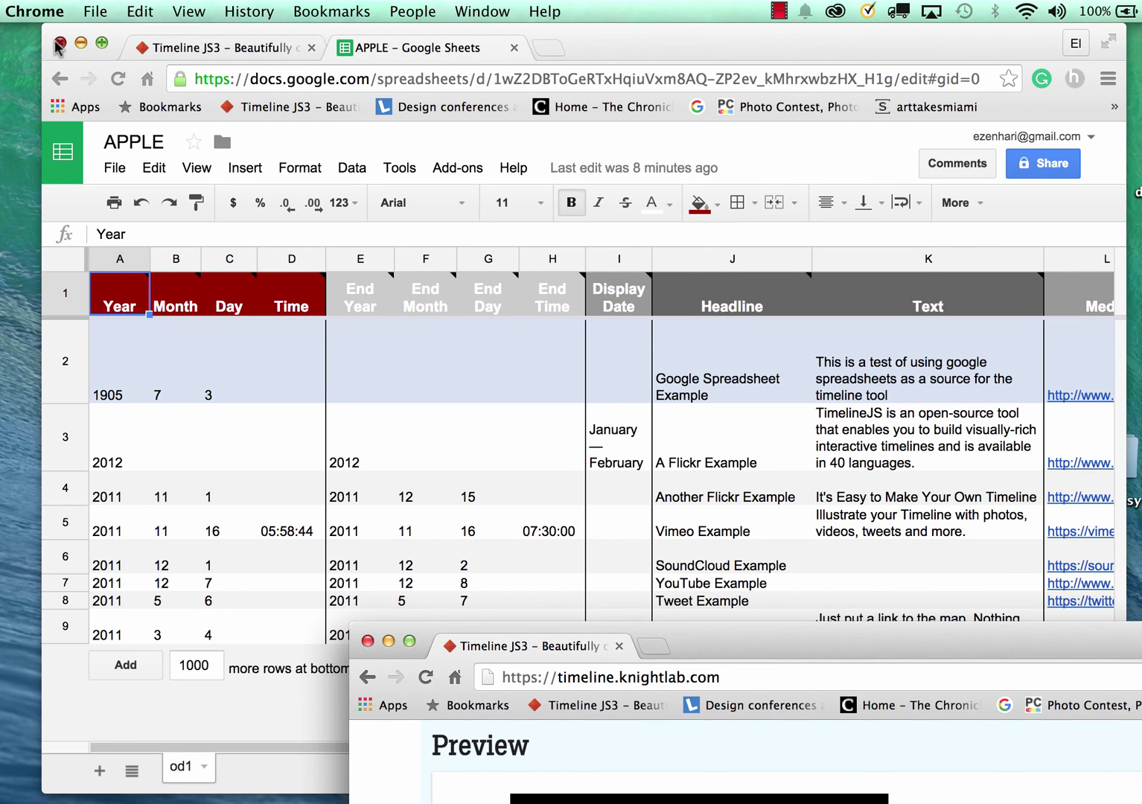
pyautogui.click(59, 44)
pyautogui.doubleClick(286, 184)
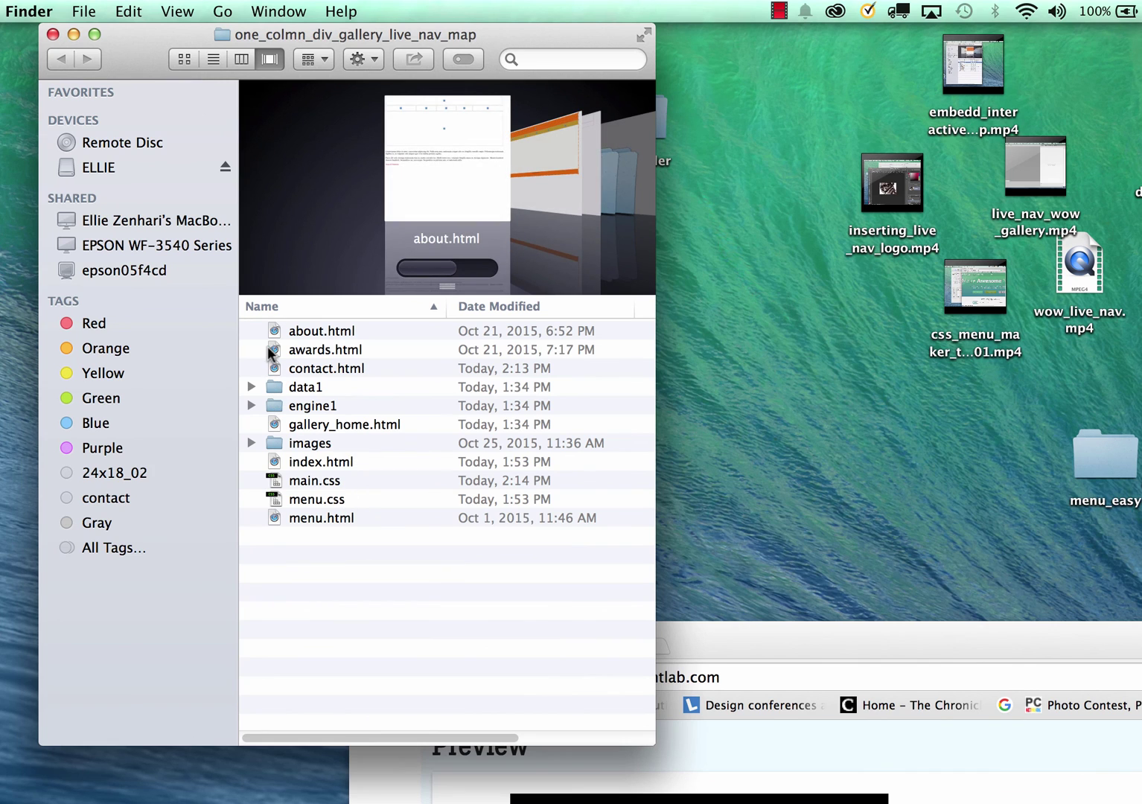
pyautogui.moveTo(268, 346); pyautogui.dragTo(7, 612)
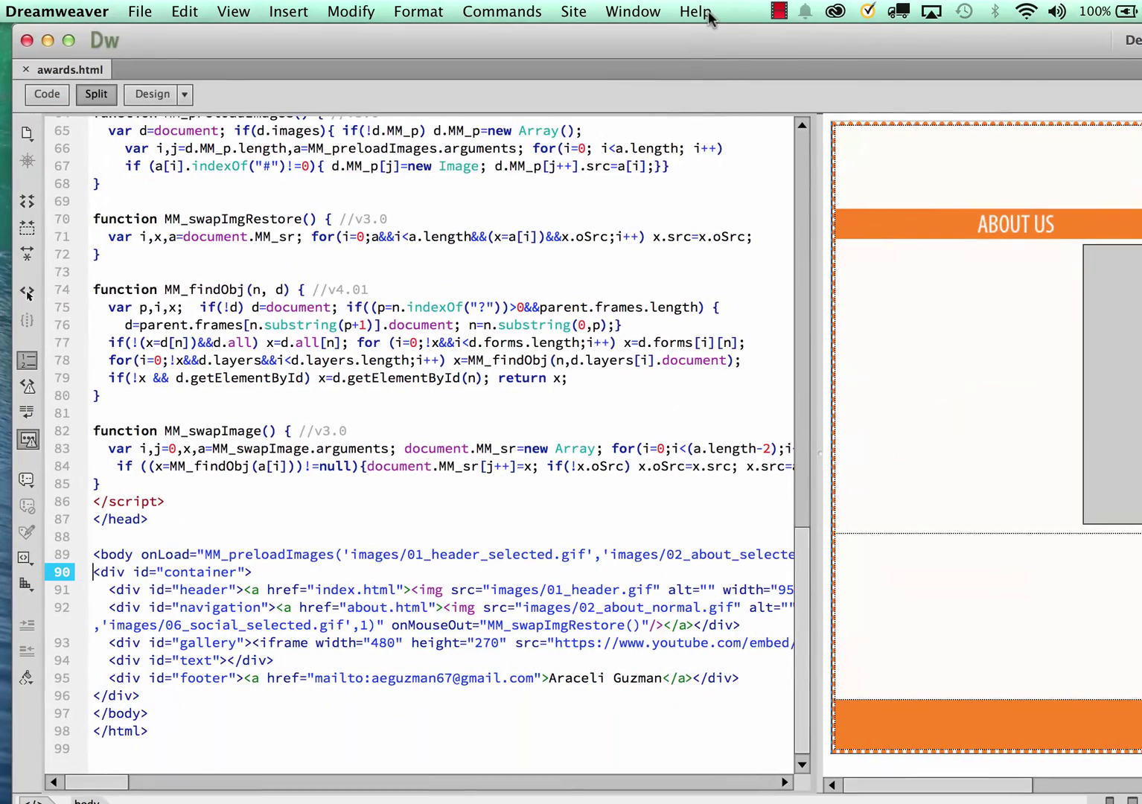
# Replace about.html's line 55 gallery <img> tag with the TimelineJS embed code and preview in Chrome
pyautogui.click(27, 41)
pyautogui.click(364, 558)
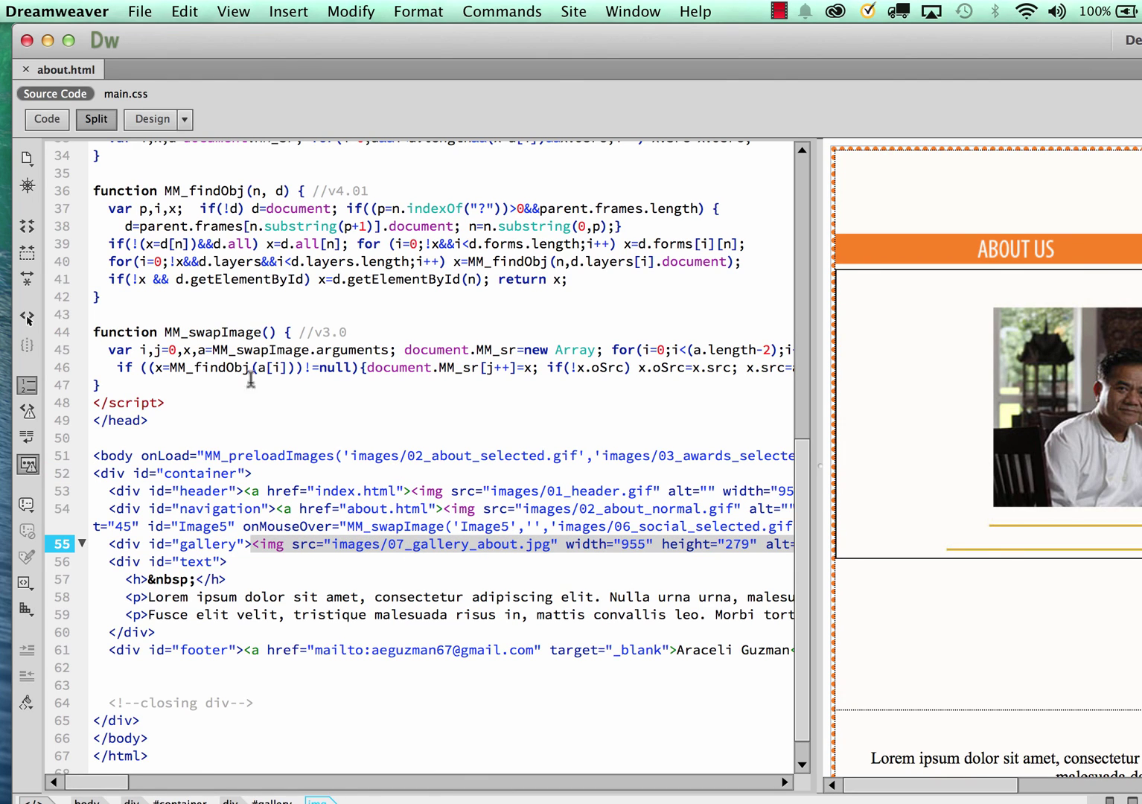
pyautogui.click(47, 119)
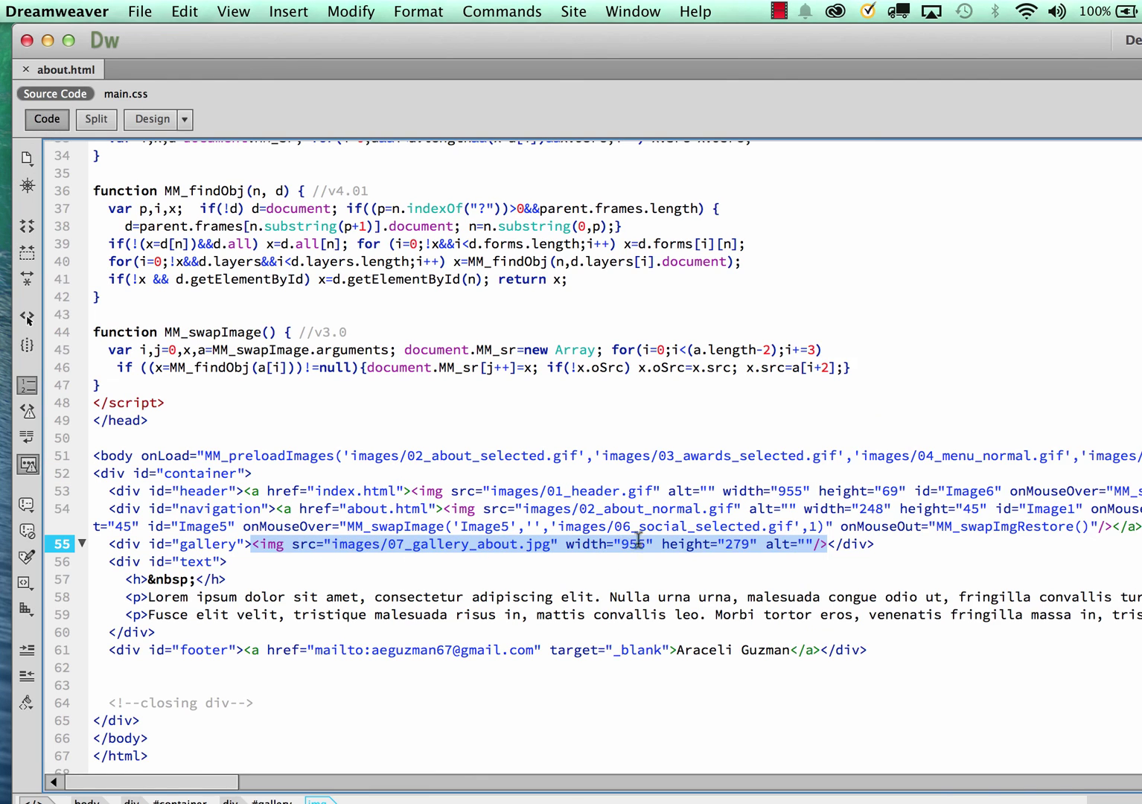
pyautogui.moveTo(827, 545); pyautogui.dragTo(250, 546)
pyautogui.press('super+v')
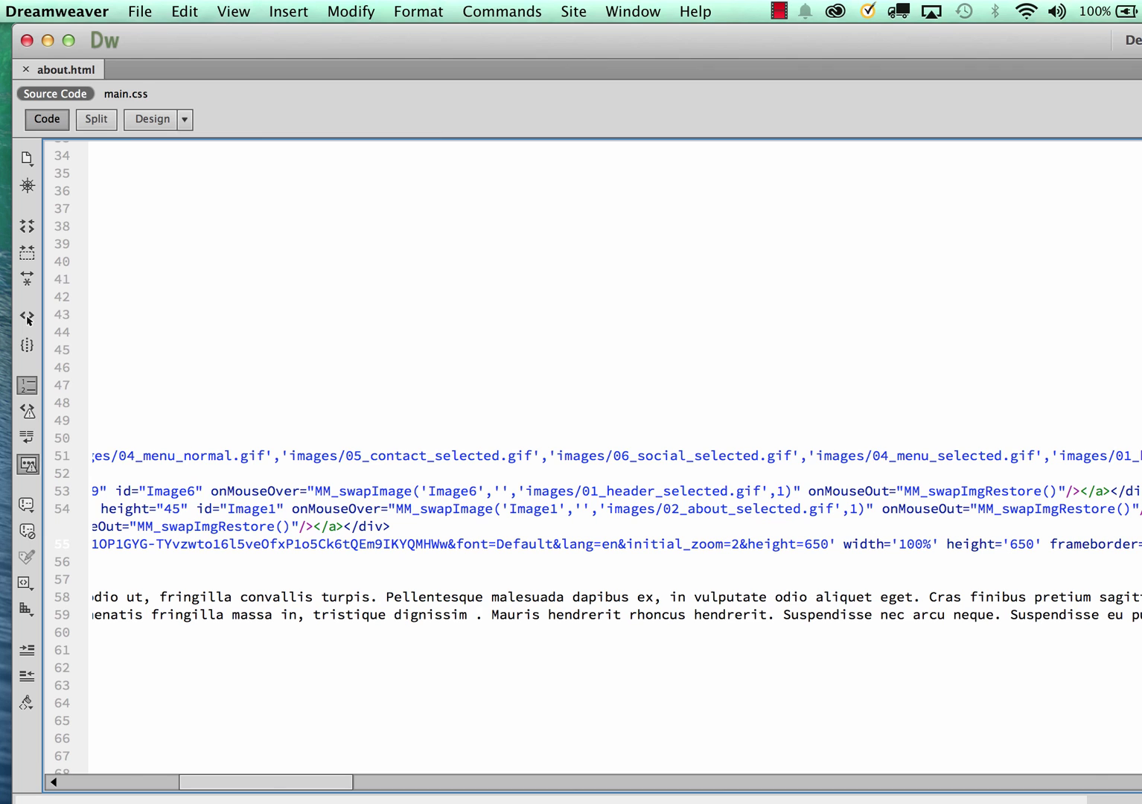
pyautogui.click(1140, 119)
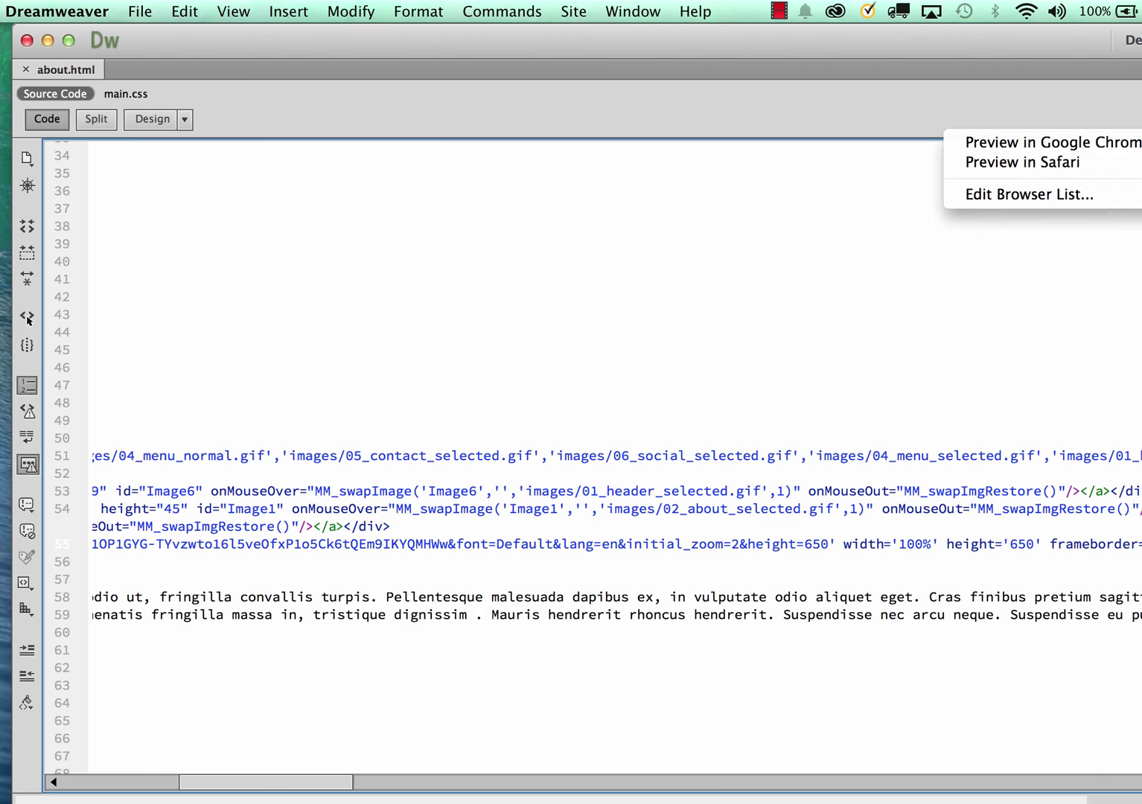
pyautogui.click(1089, 152)
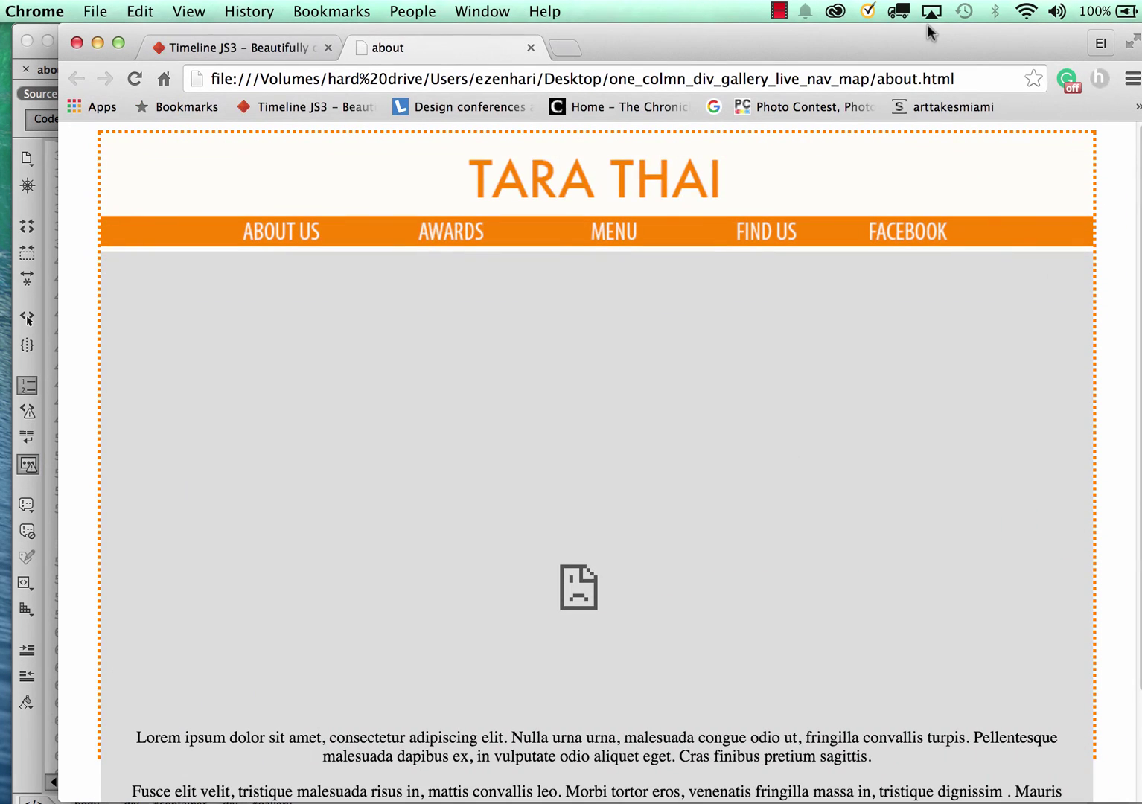
# Close Chrome's failing about.html preview tab to return to the Timeline JS3 page
pyautogui.scroll(-3, 942, 513)
pyautogui.scroll(3, 944, 531)
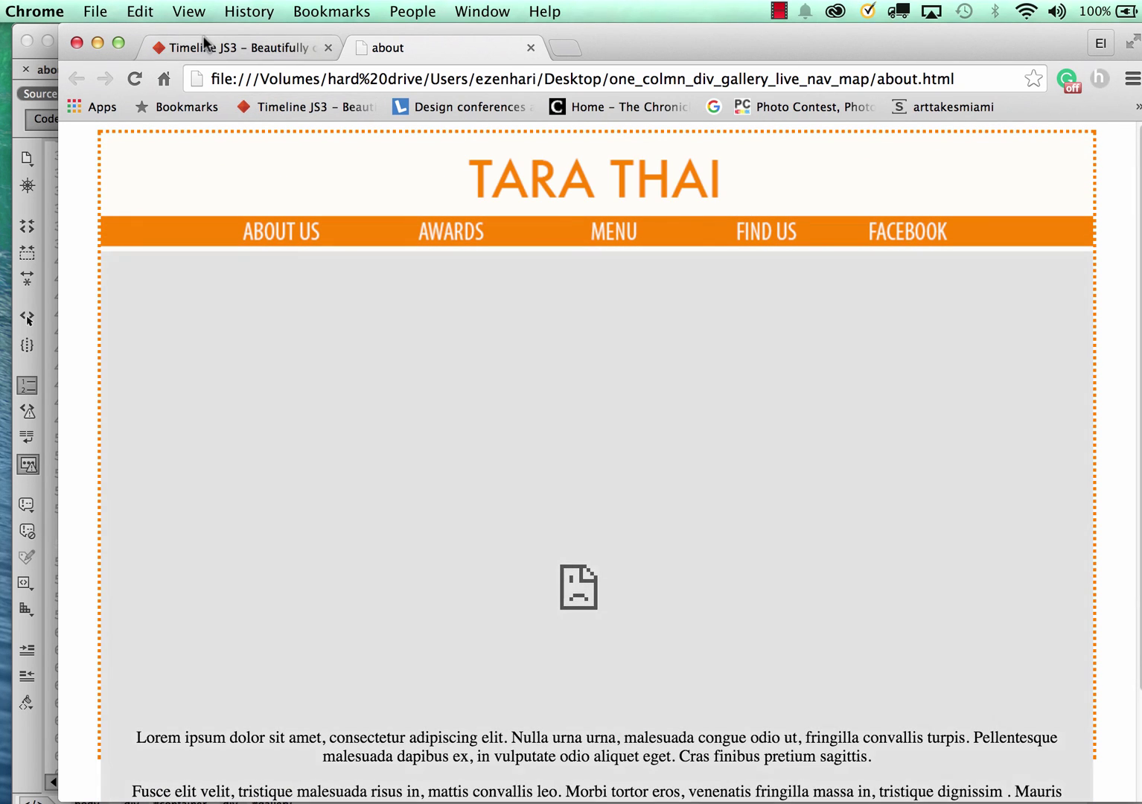
pyautogui.click(530, 49)
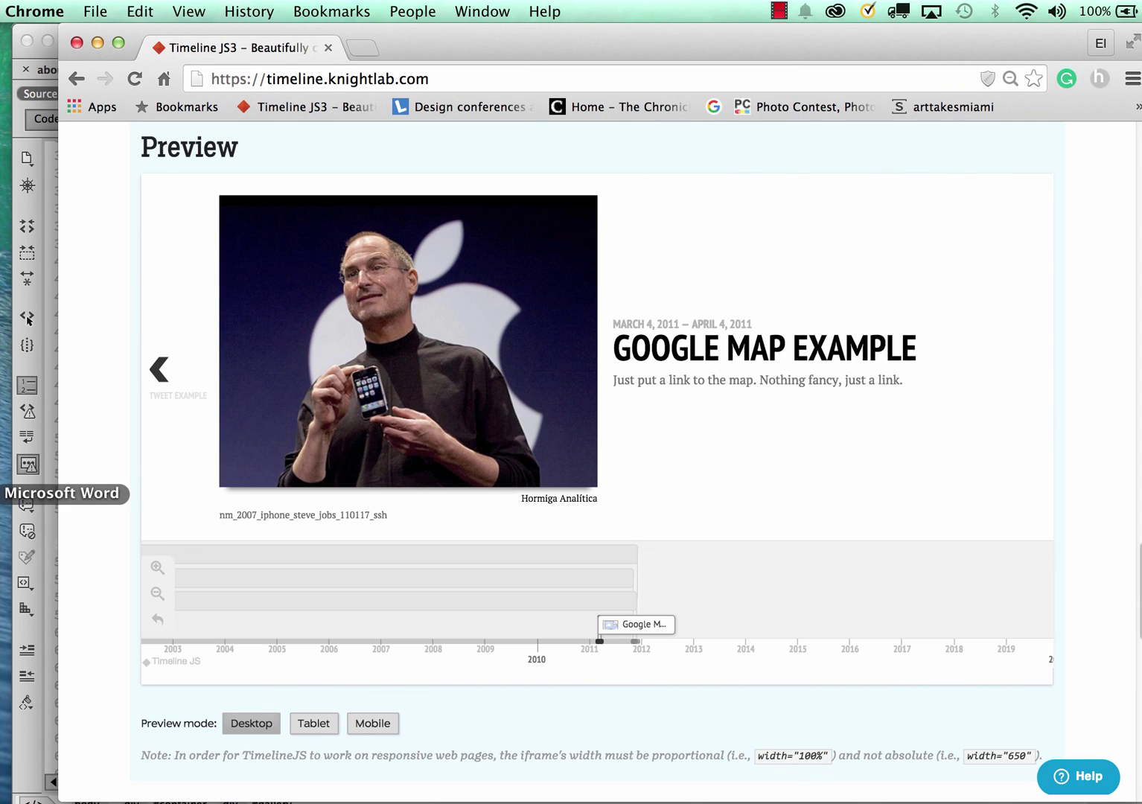
pyautogui.click(6, 605)
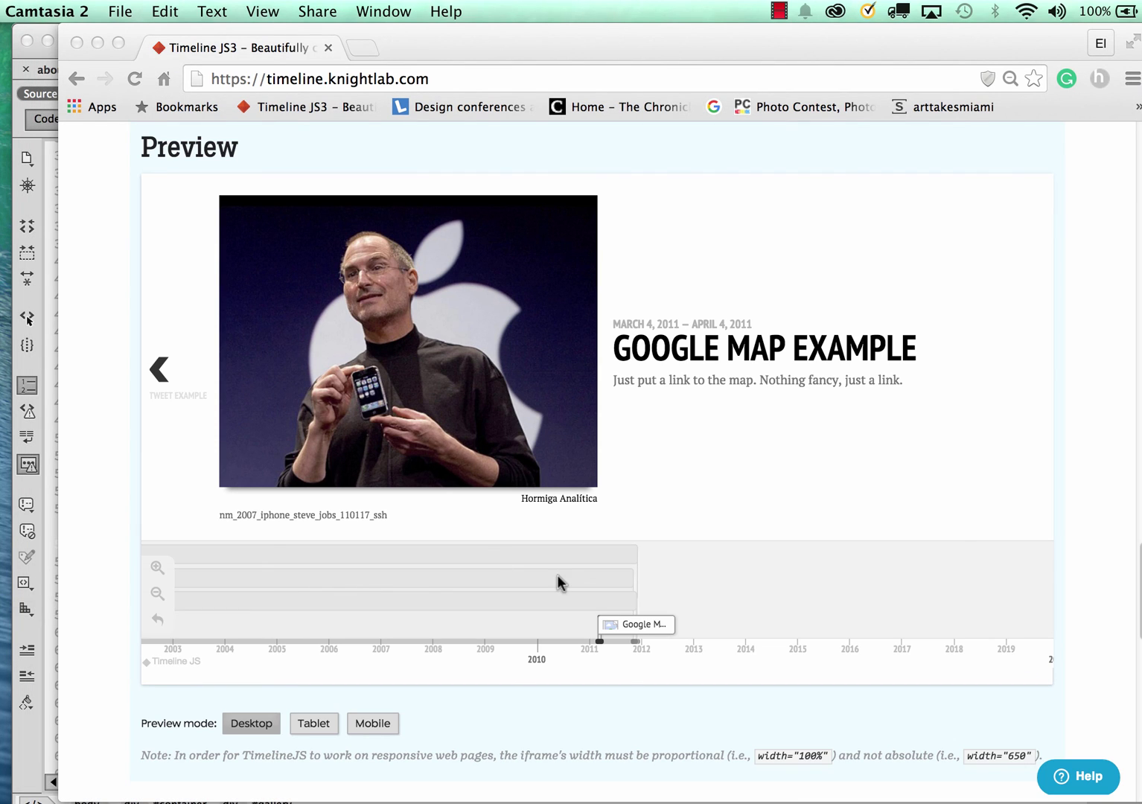
pyautogui.click(122, 10)
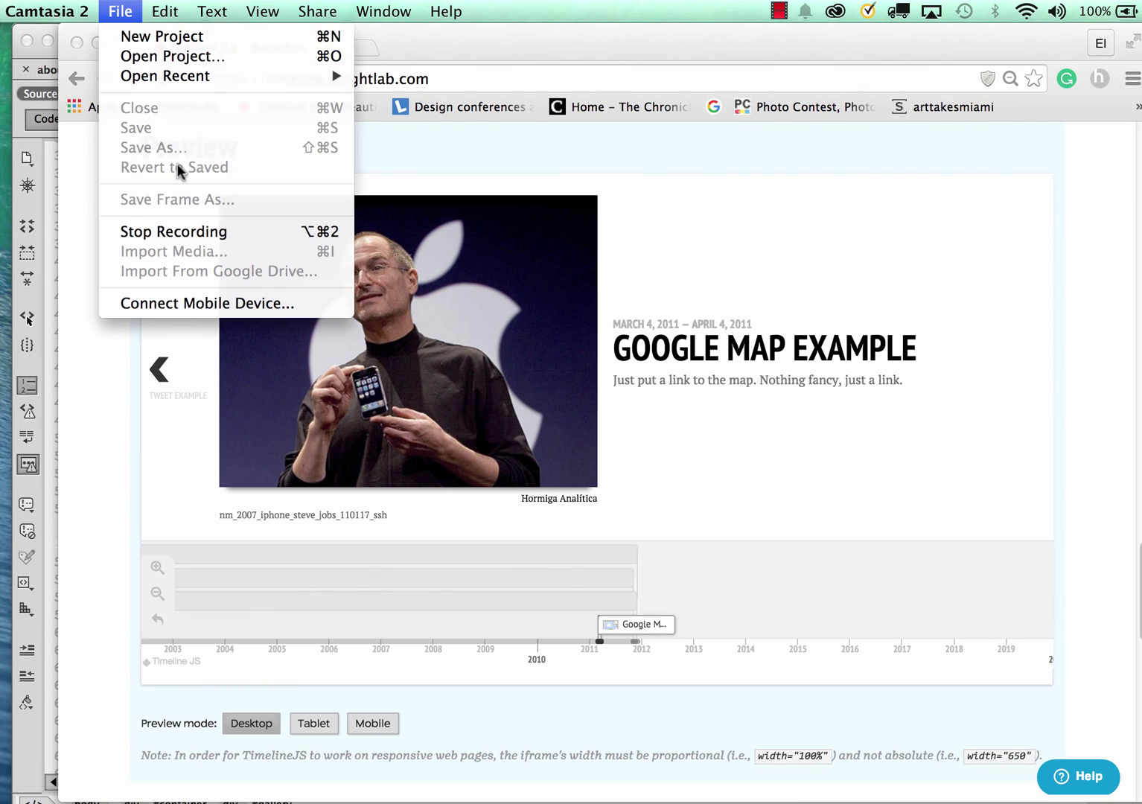